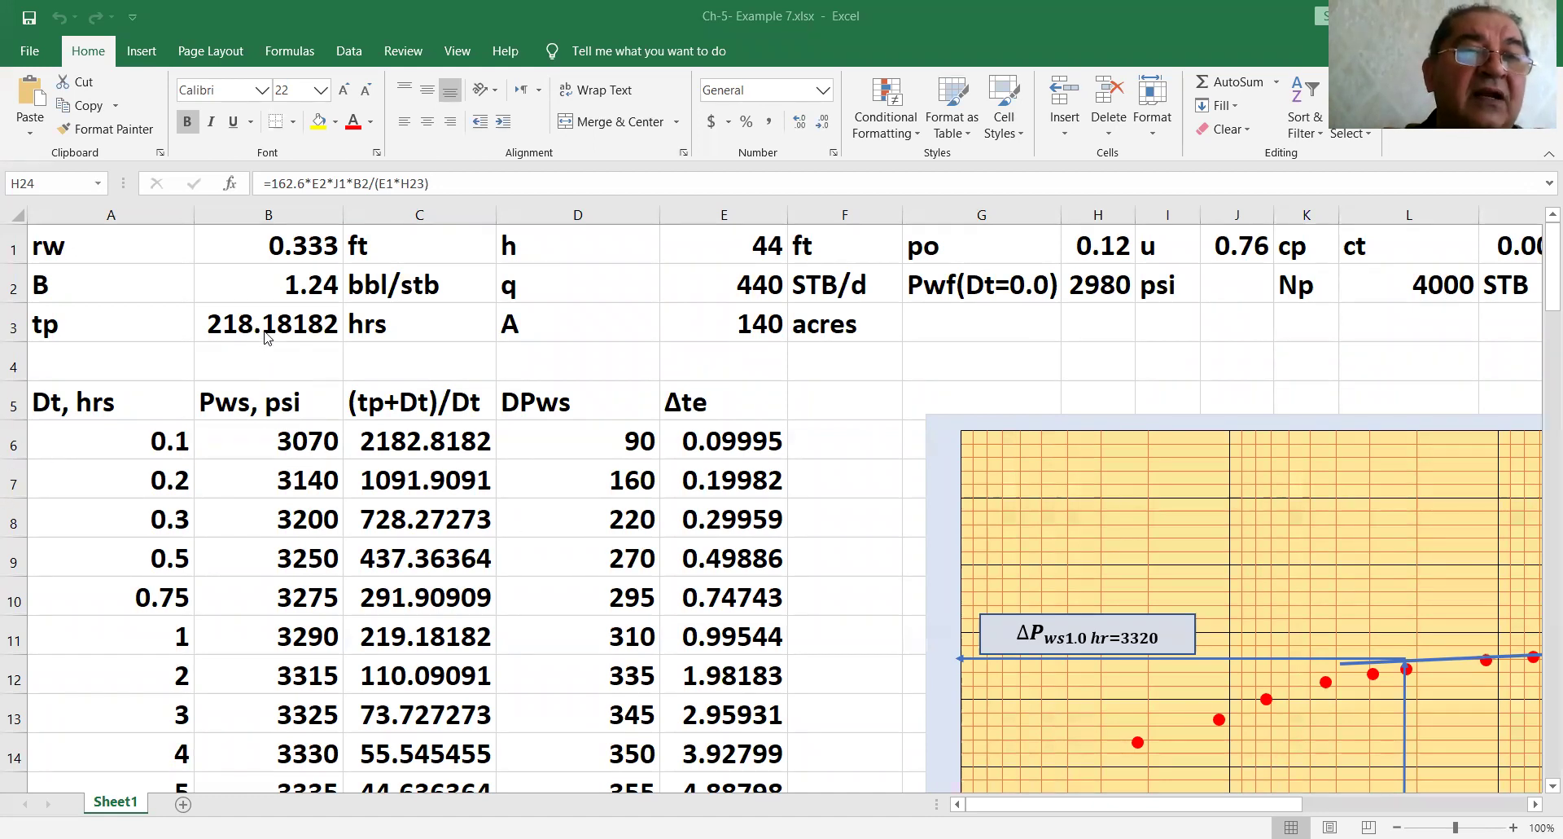
key("F2")
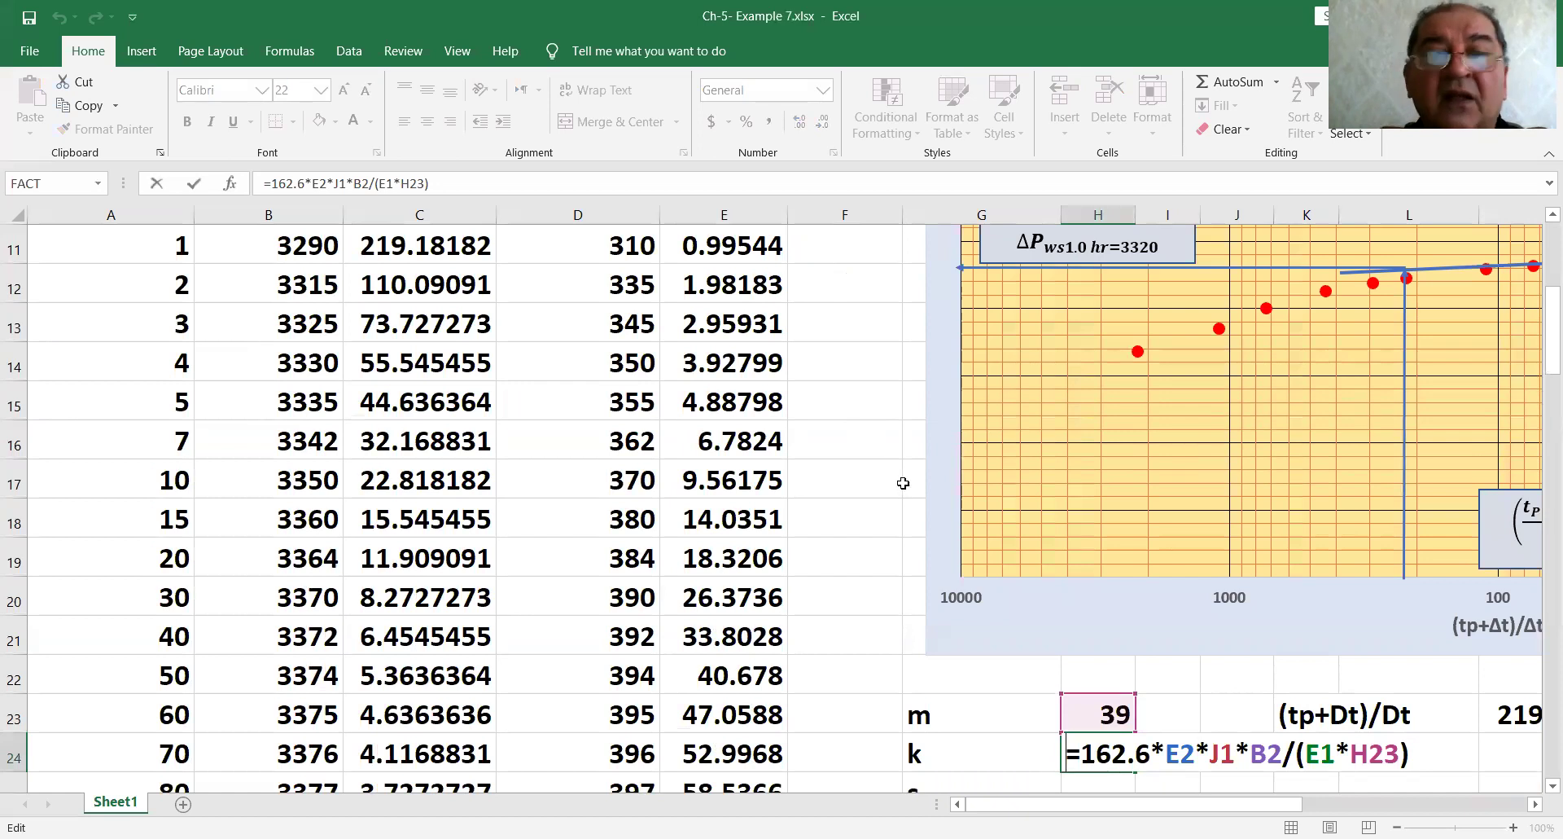
scroll(773, 442, "up", 4)
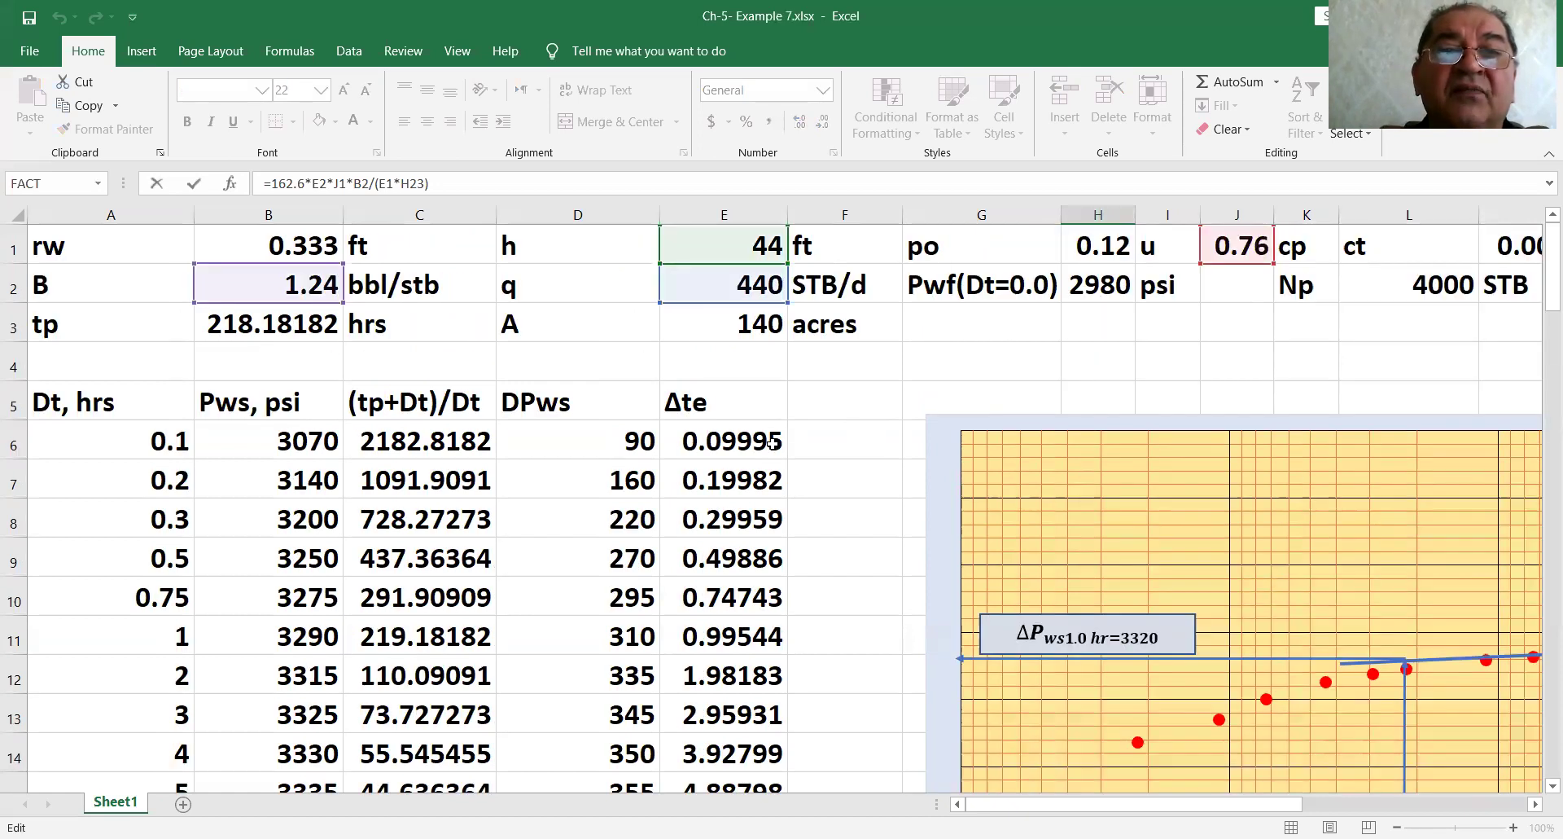
left_click(312, 308)
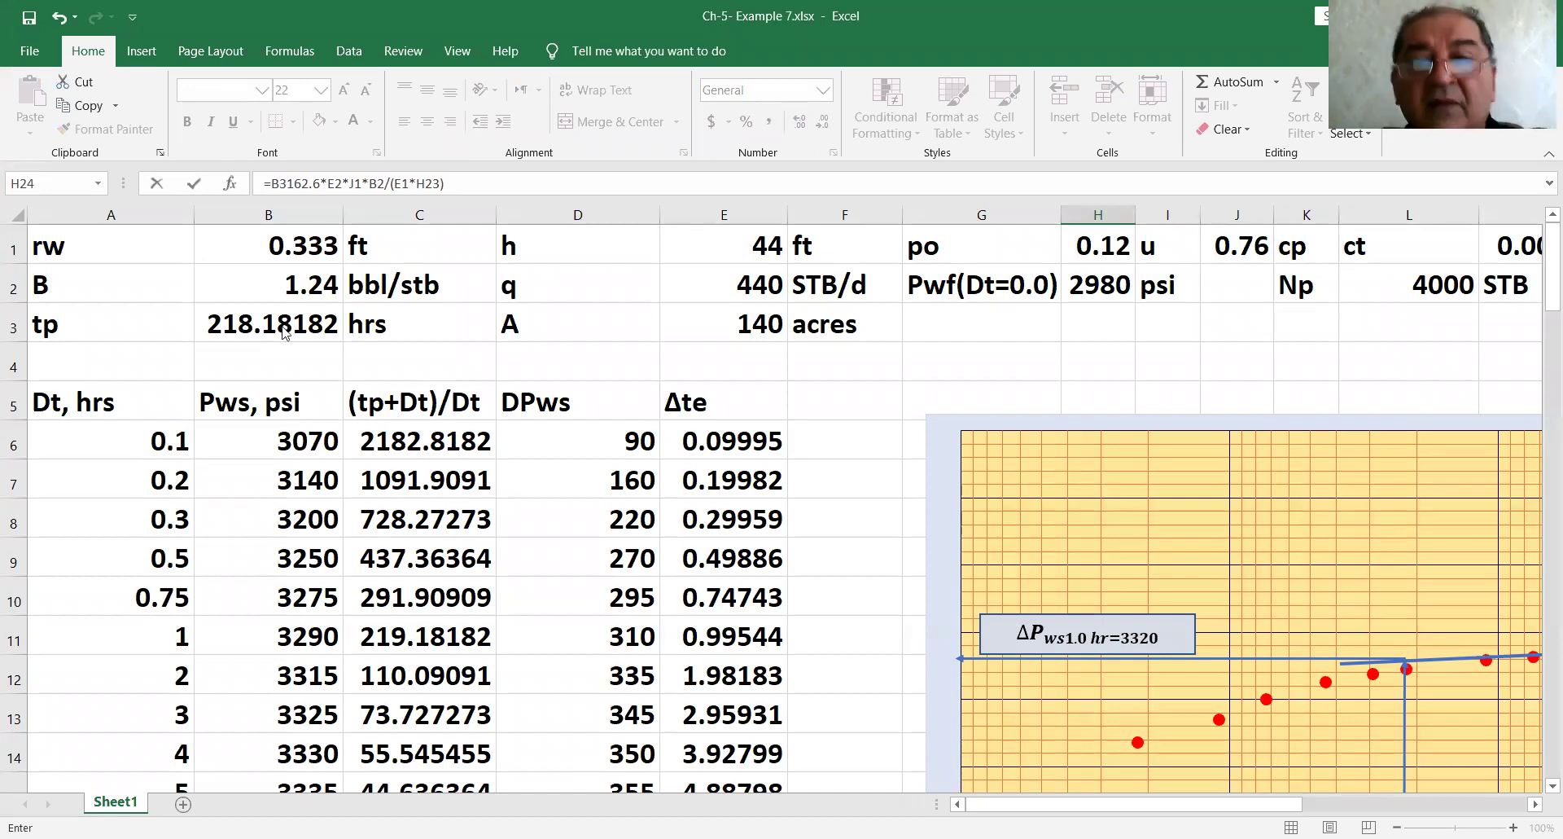
key("Return")
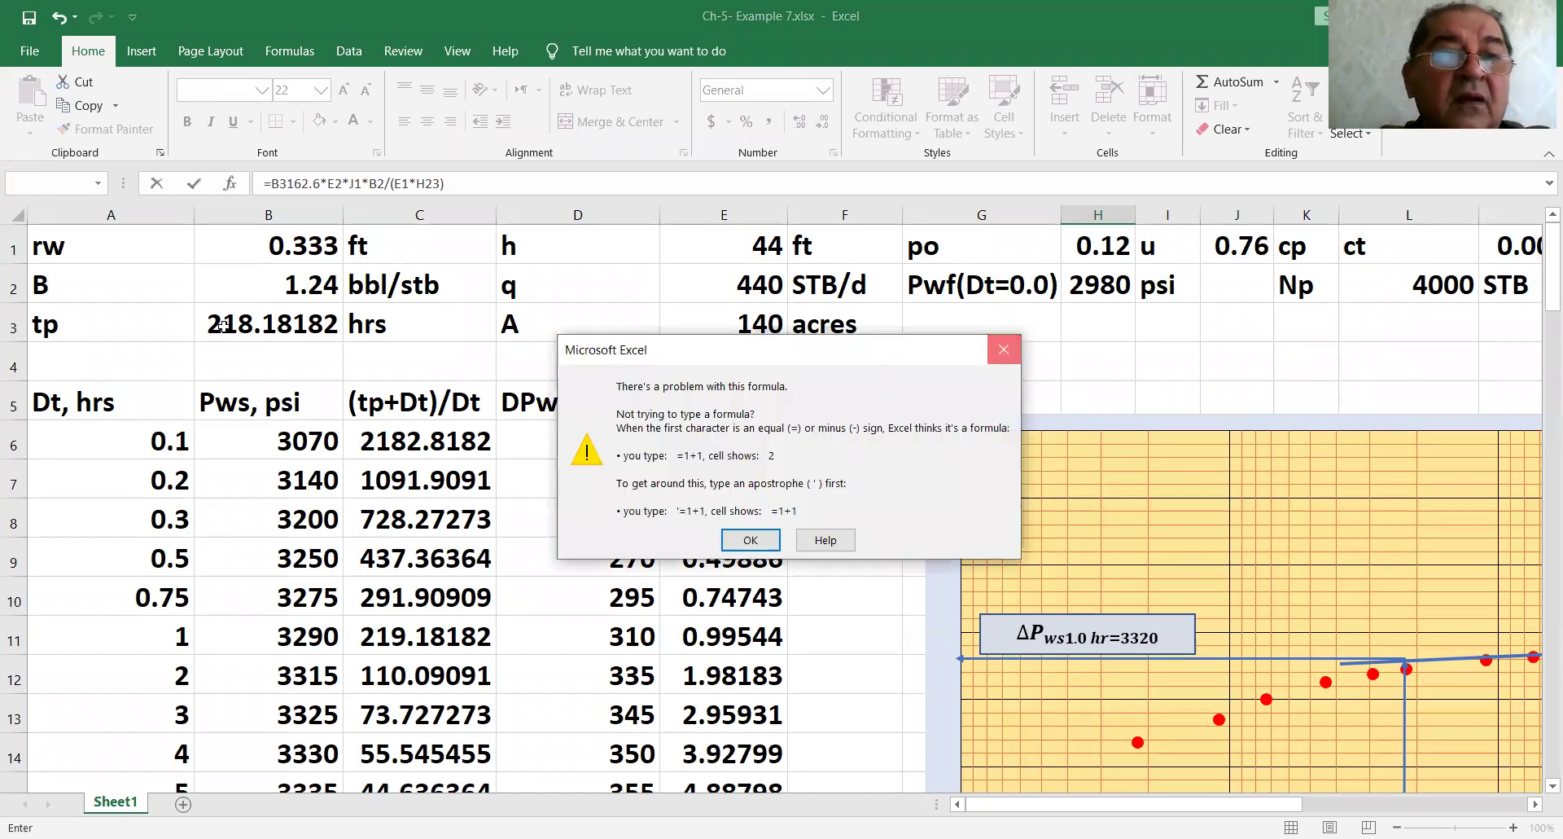
key("Return")
left_click(271, 351)
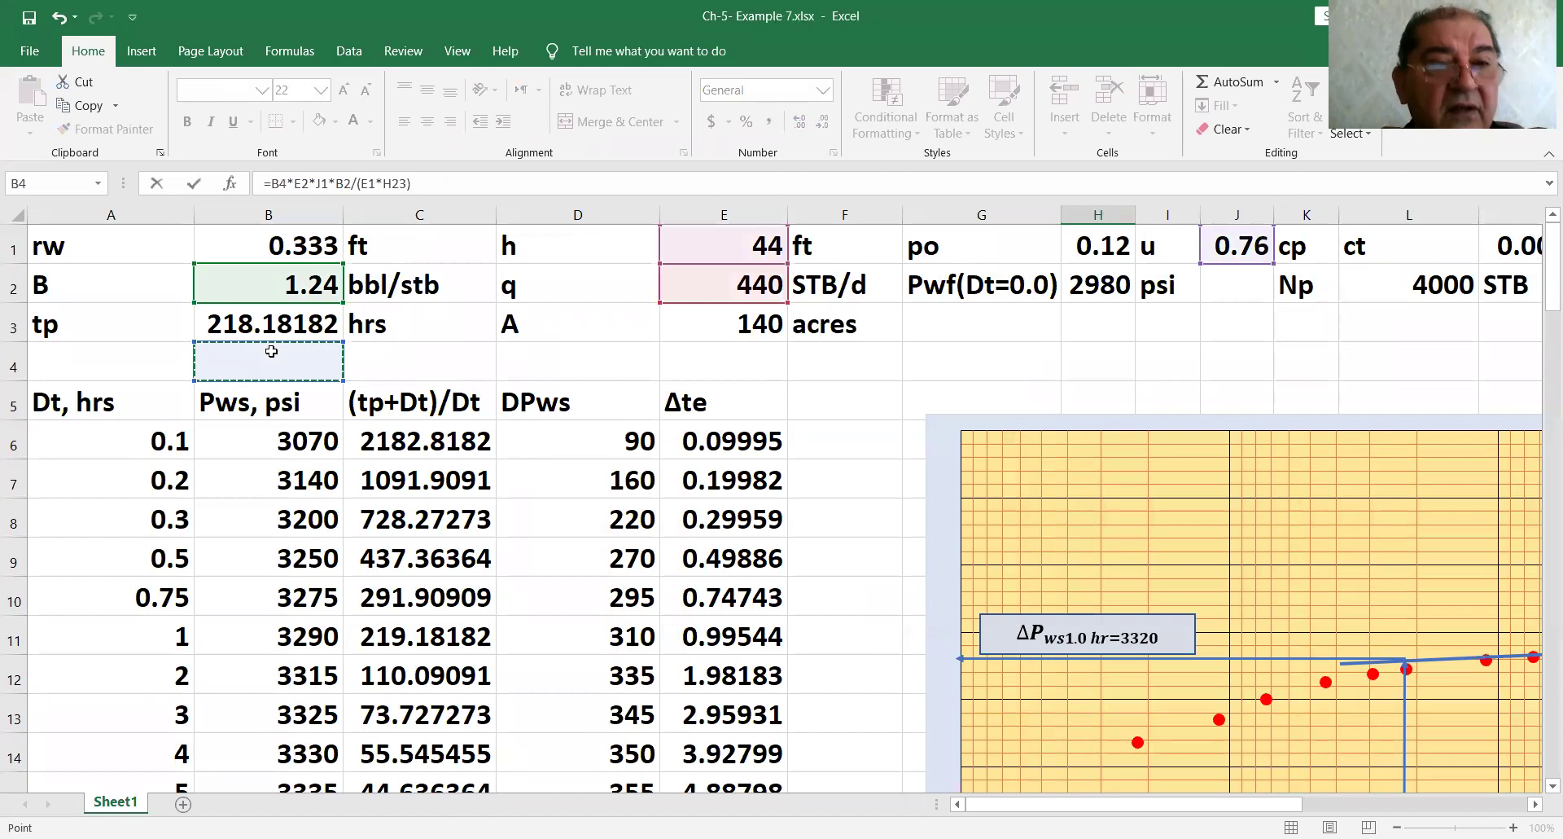
key("Escape")
Clear the tp value in B3 and the calculated (tp+Dt)/Dt, DPws and Δte values in C6:E25
scroll(641, 479, "up", 4)
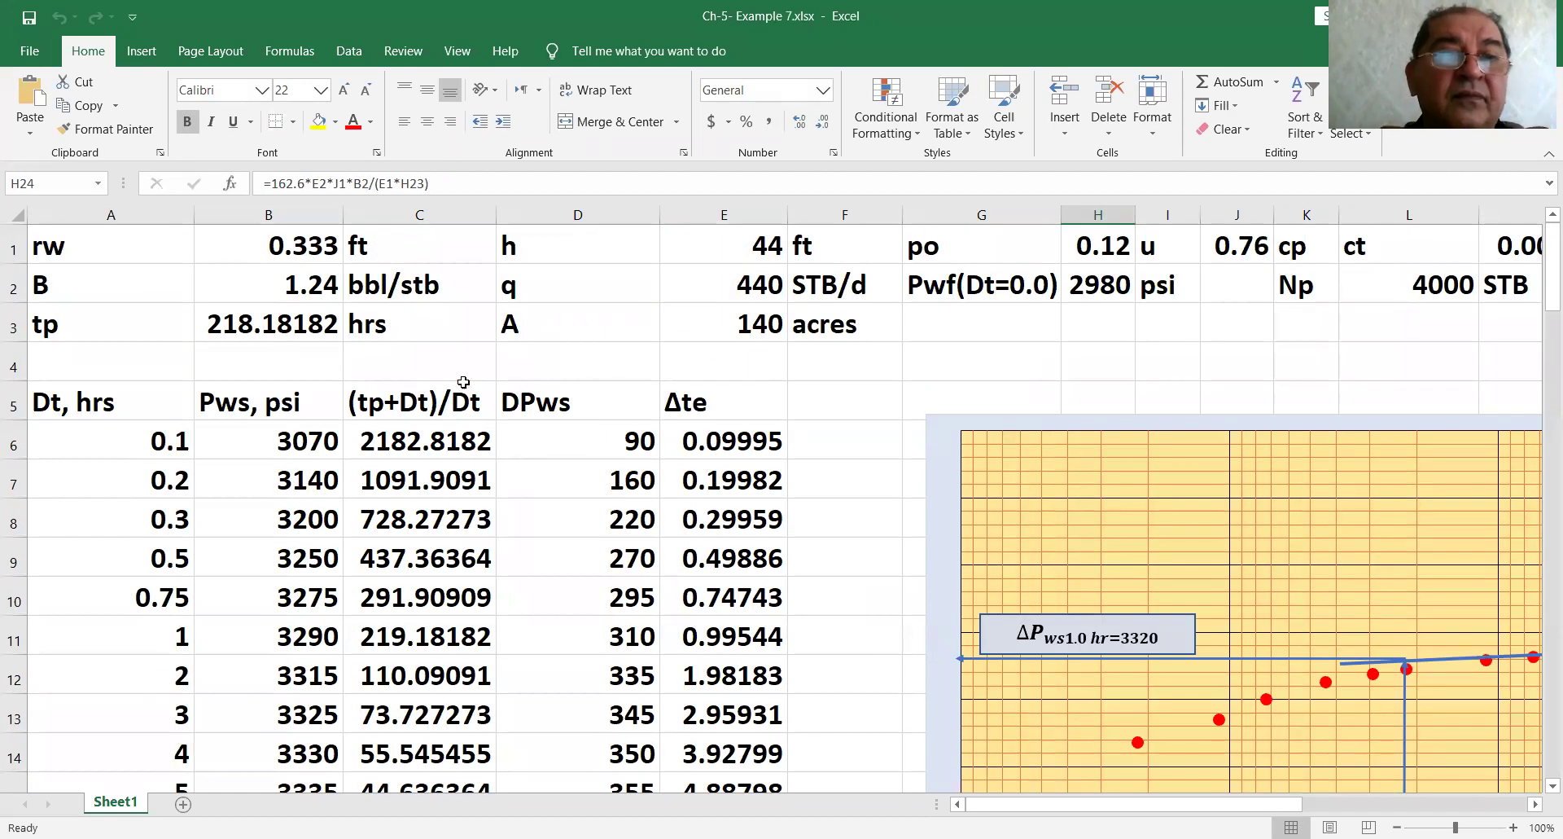
left_click(301, 325)
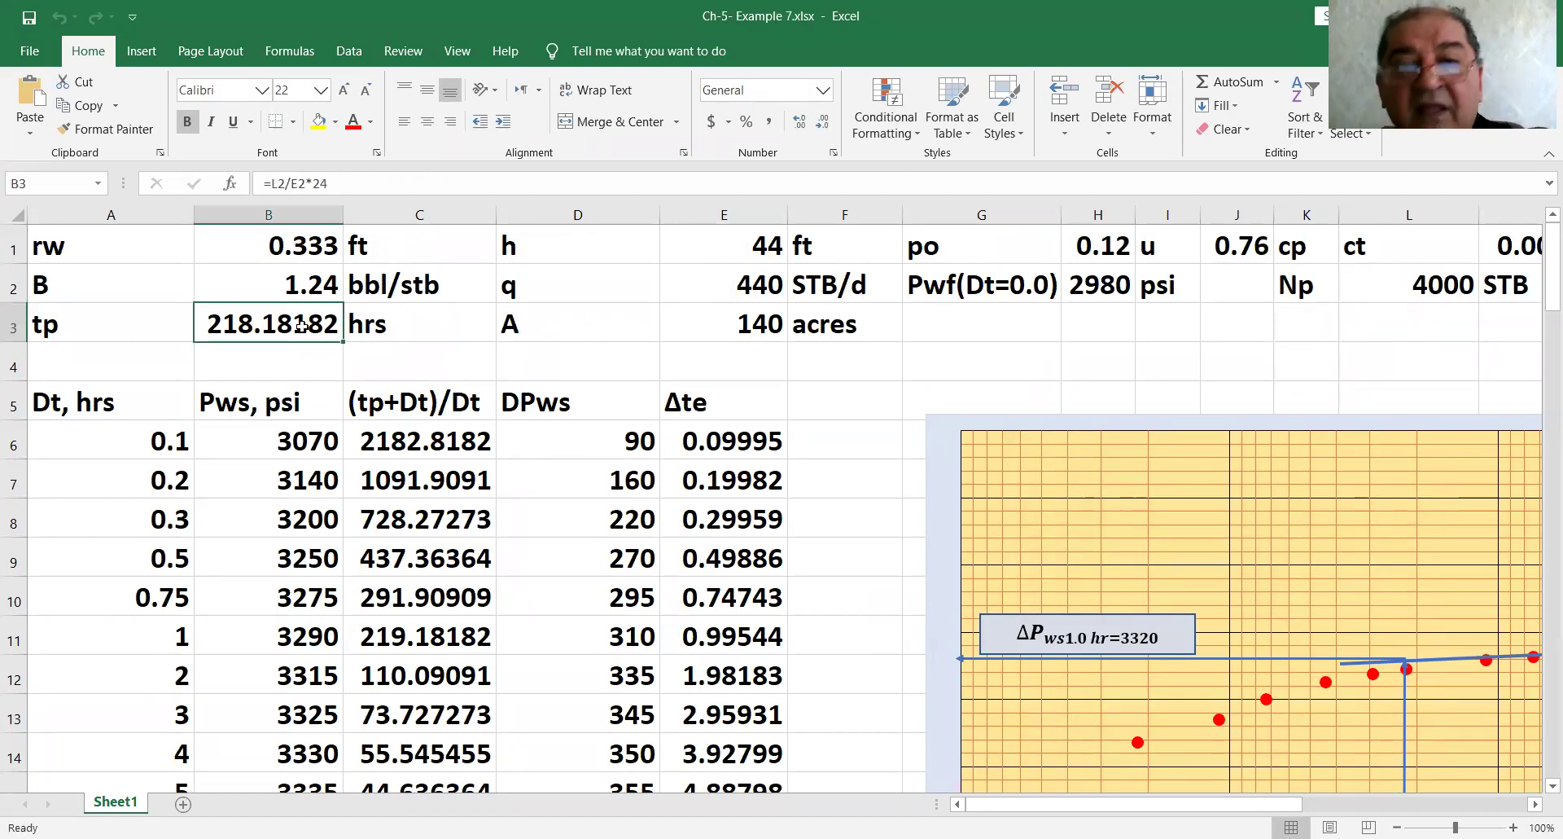
key("Delete")
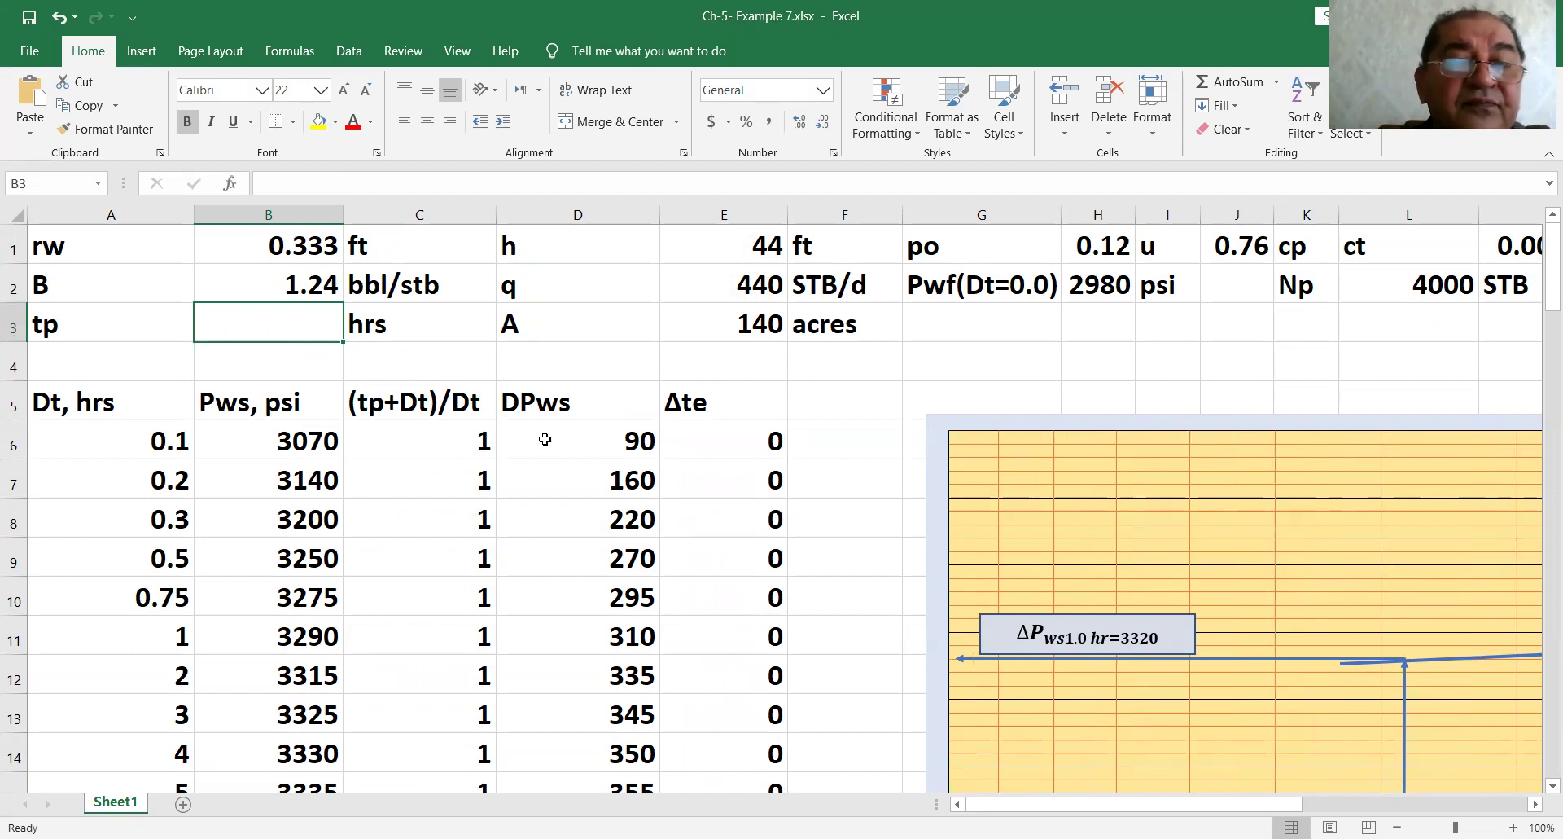
left_click_drag(456, 444, 757, 810)
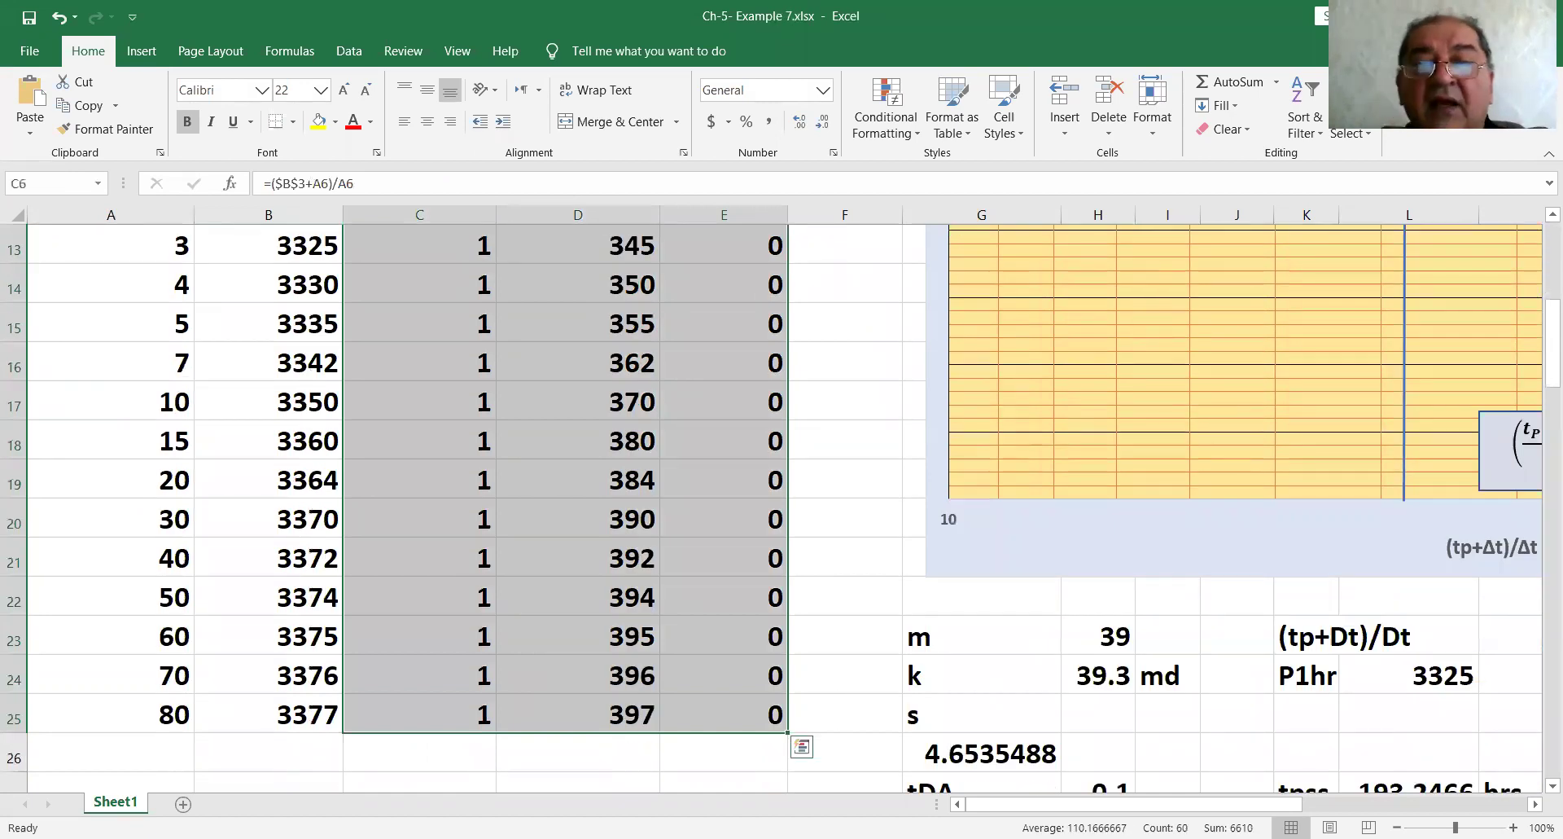
Delete the chart beside the data table and clear the DPws and Δte headings in D5:E5
left_click(935, 422)
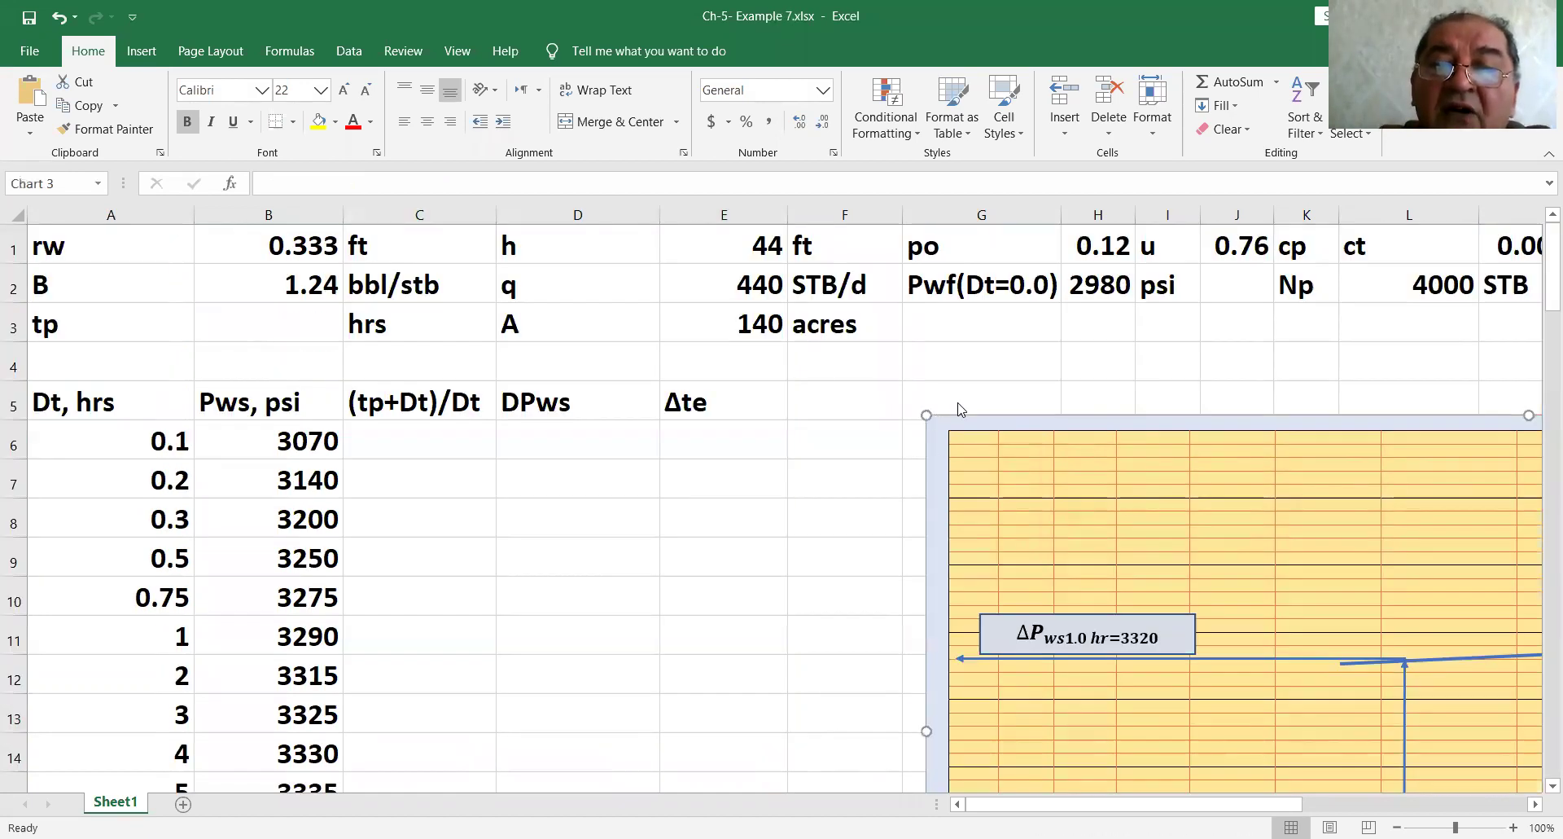
right_click(938, 650)
key("Escape")
key("Delete")
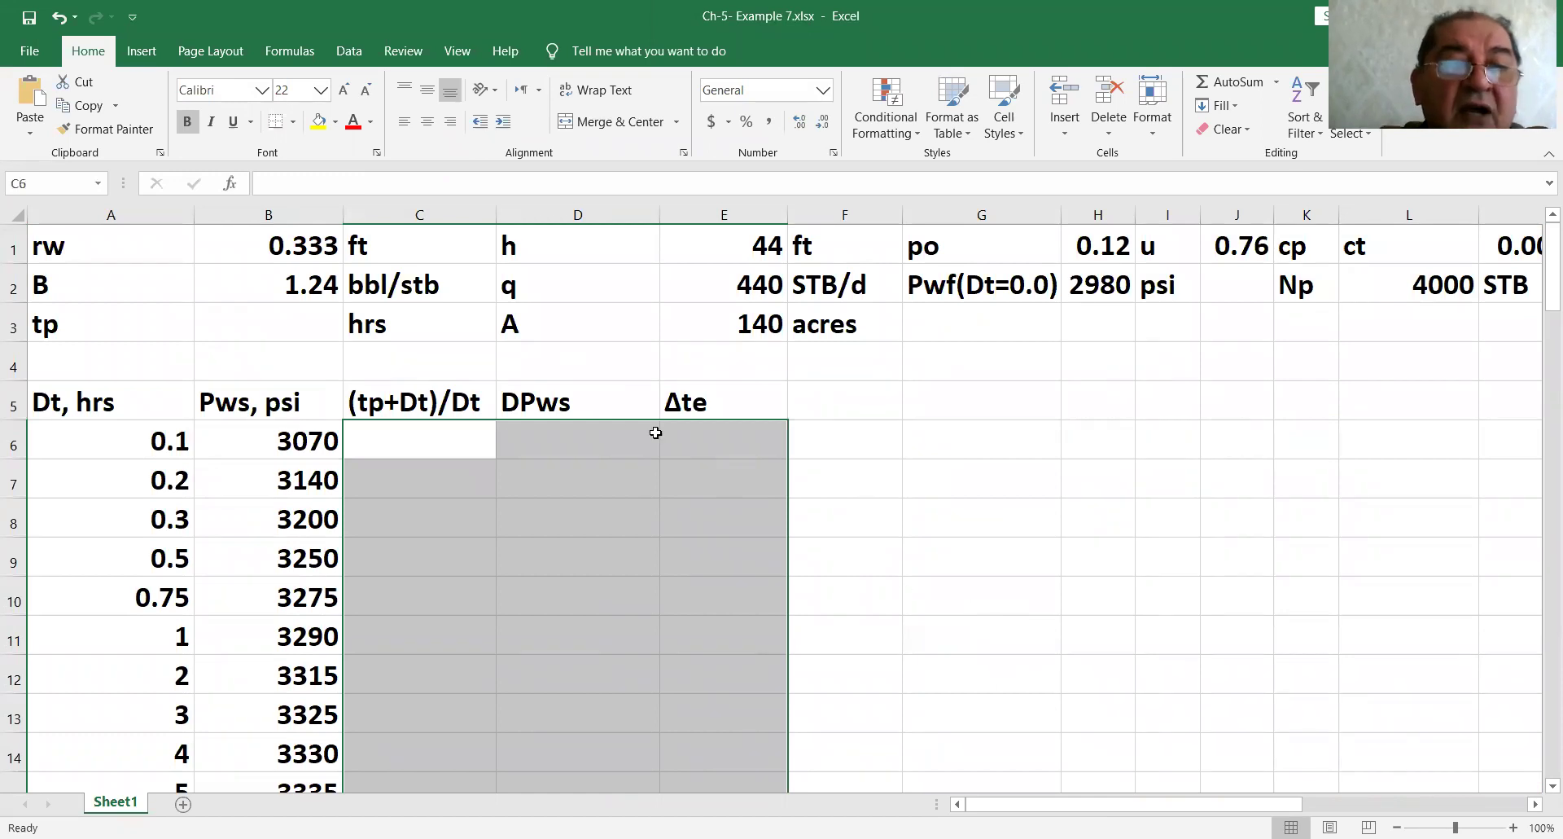
left_click_drag(515, 407, 672, 409)
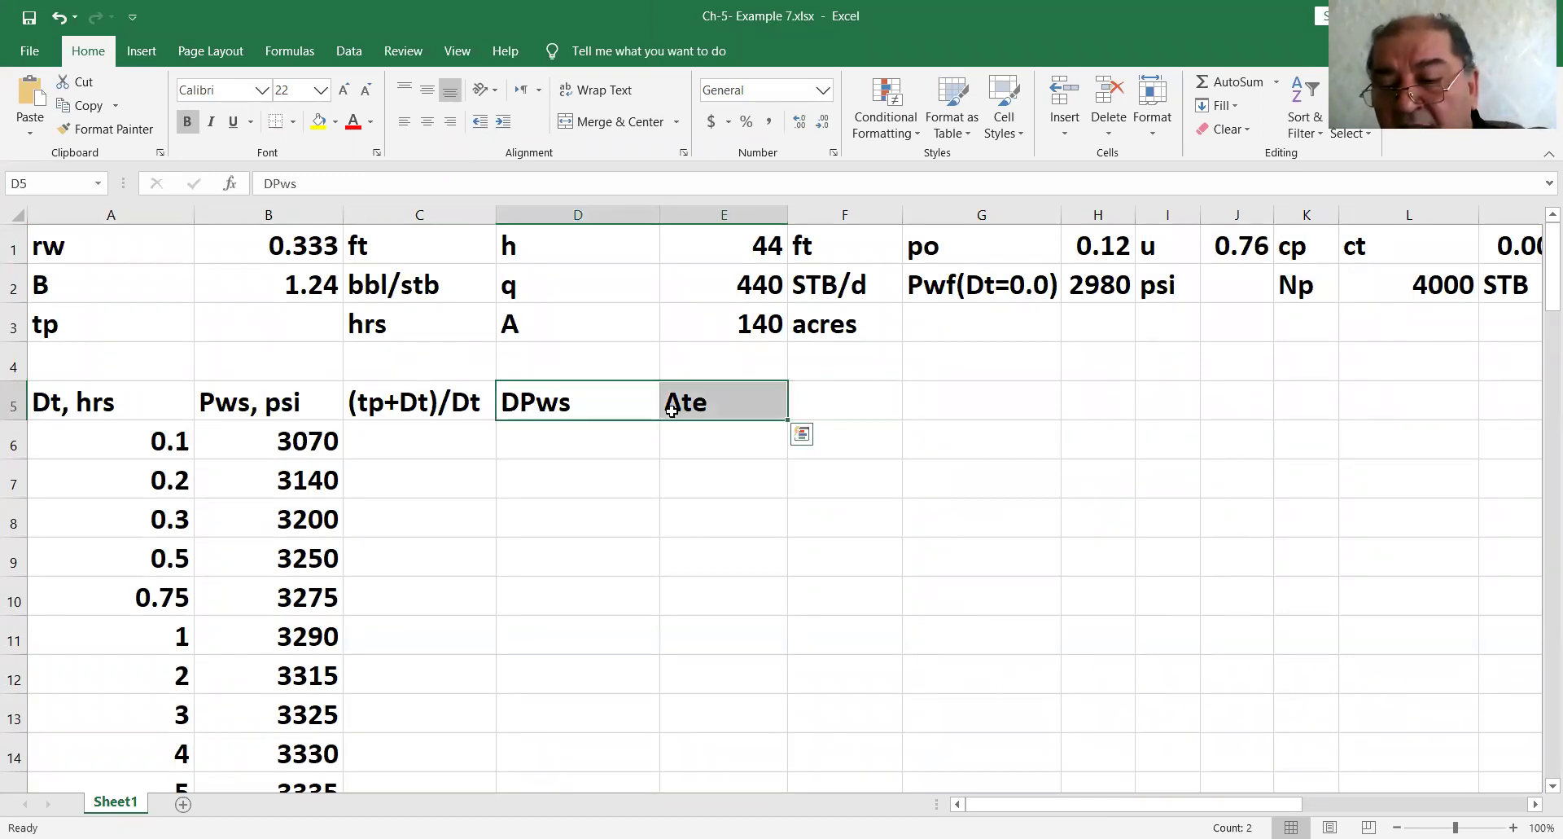
key("Delete")
Clear the m, k and tDA results in H22:H27, the P1hr value in L24 and the tpss value in L27
scroll(1054, 560, "down", 6)
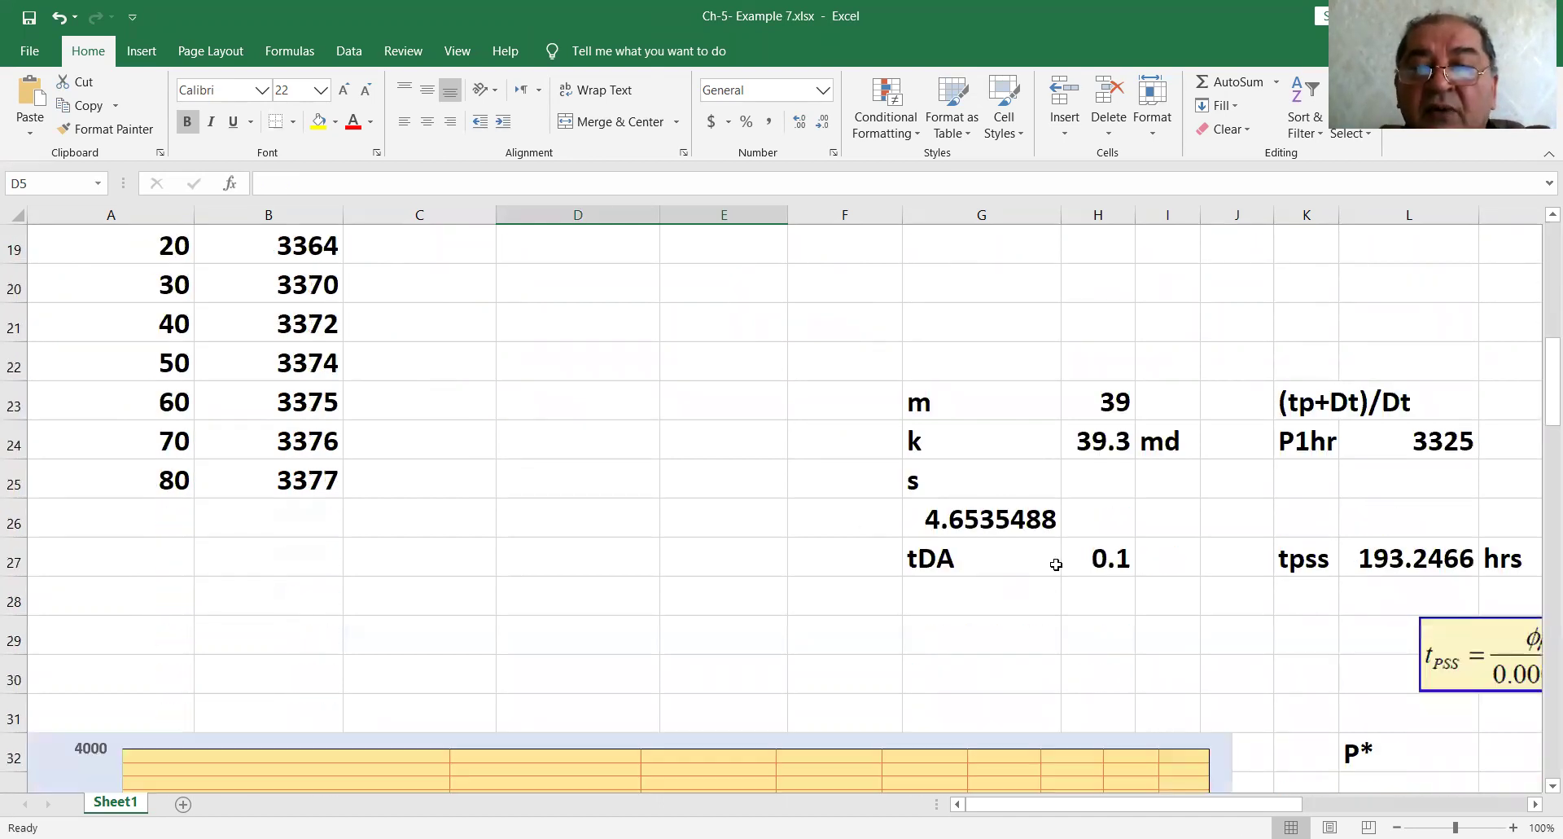
left_click_drag(1087, 370, 1091, 580)
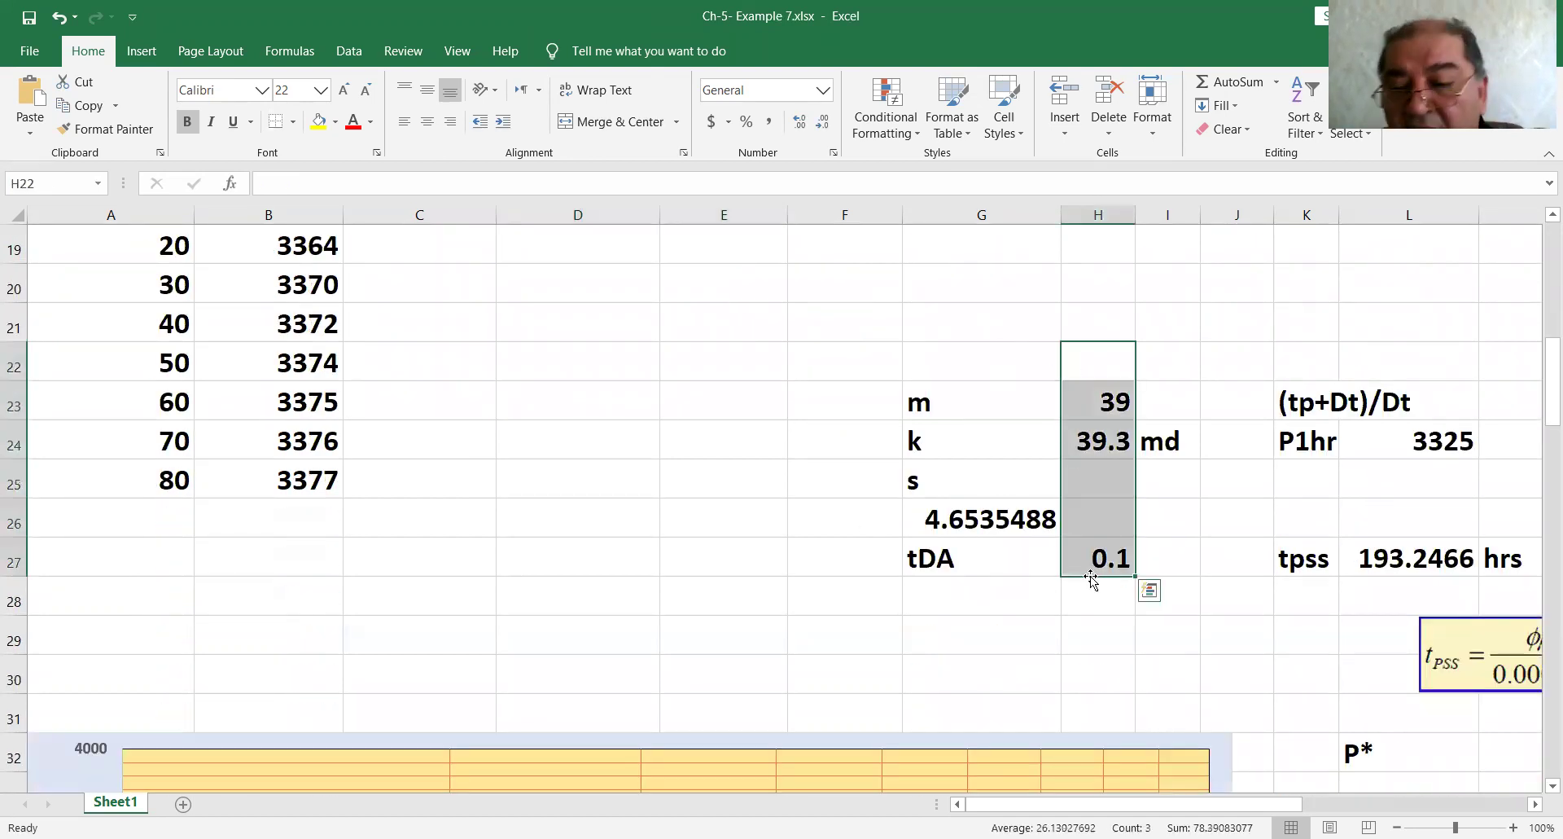
key("Delete")
left_click(1445, 452)
key("Delete")
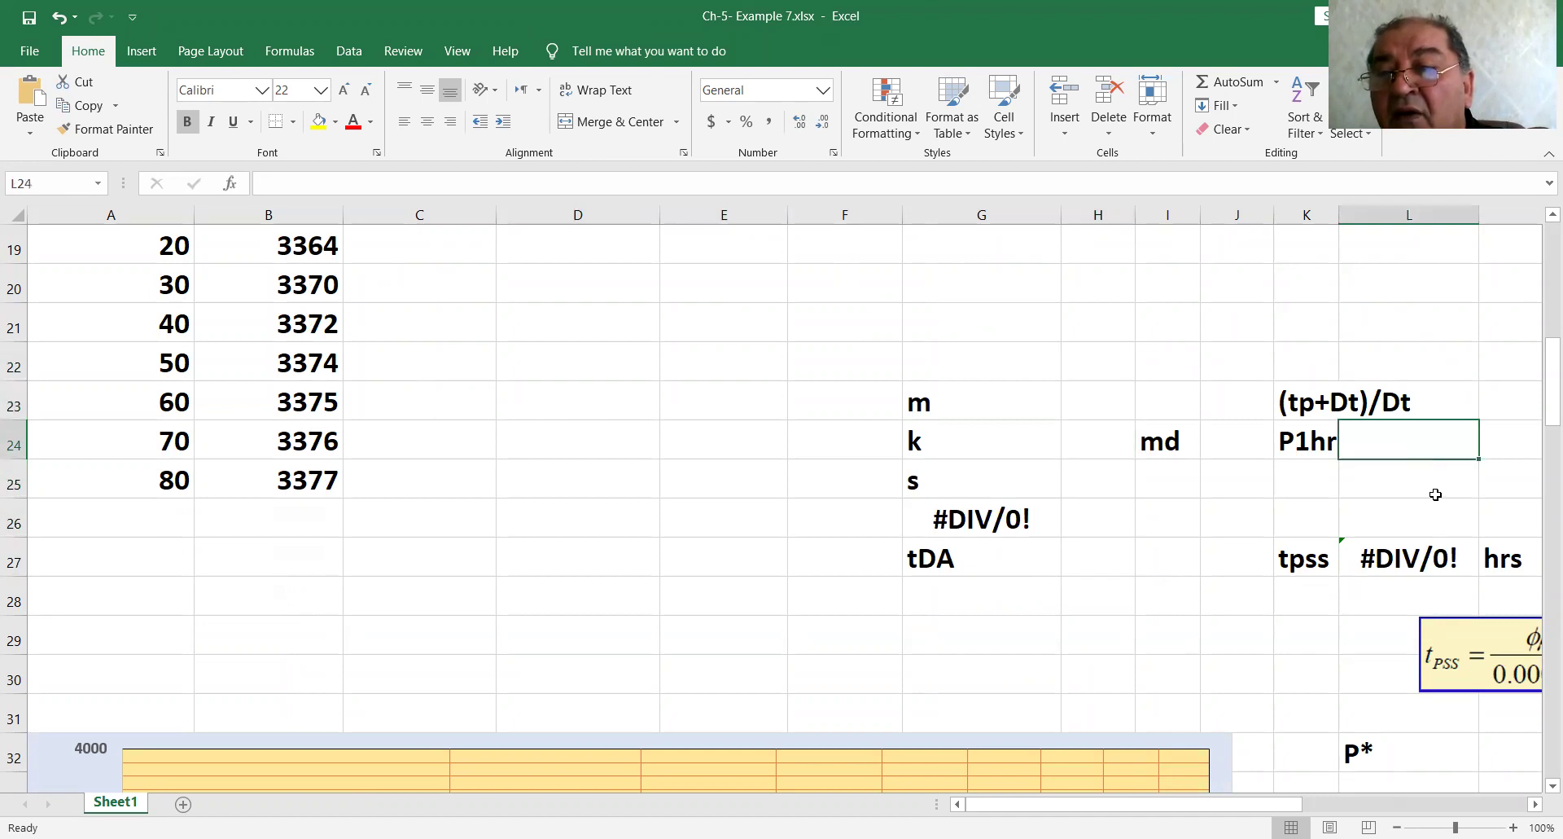
left_click(1405, 562)
key("Delete")
Remove the Pws chart beginning near row 32 and cut the ΔPws versus Δte log-log chart beginning near P26
scroll(1384, 586, "down", 3)
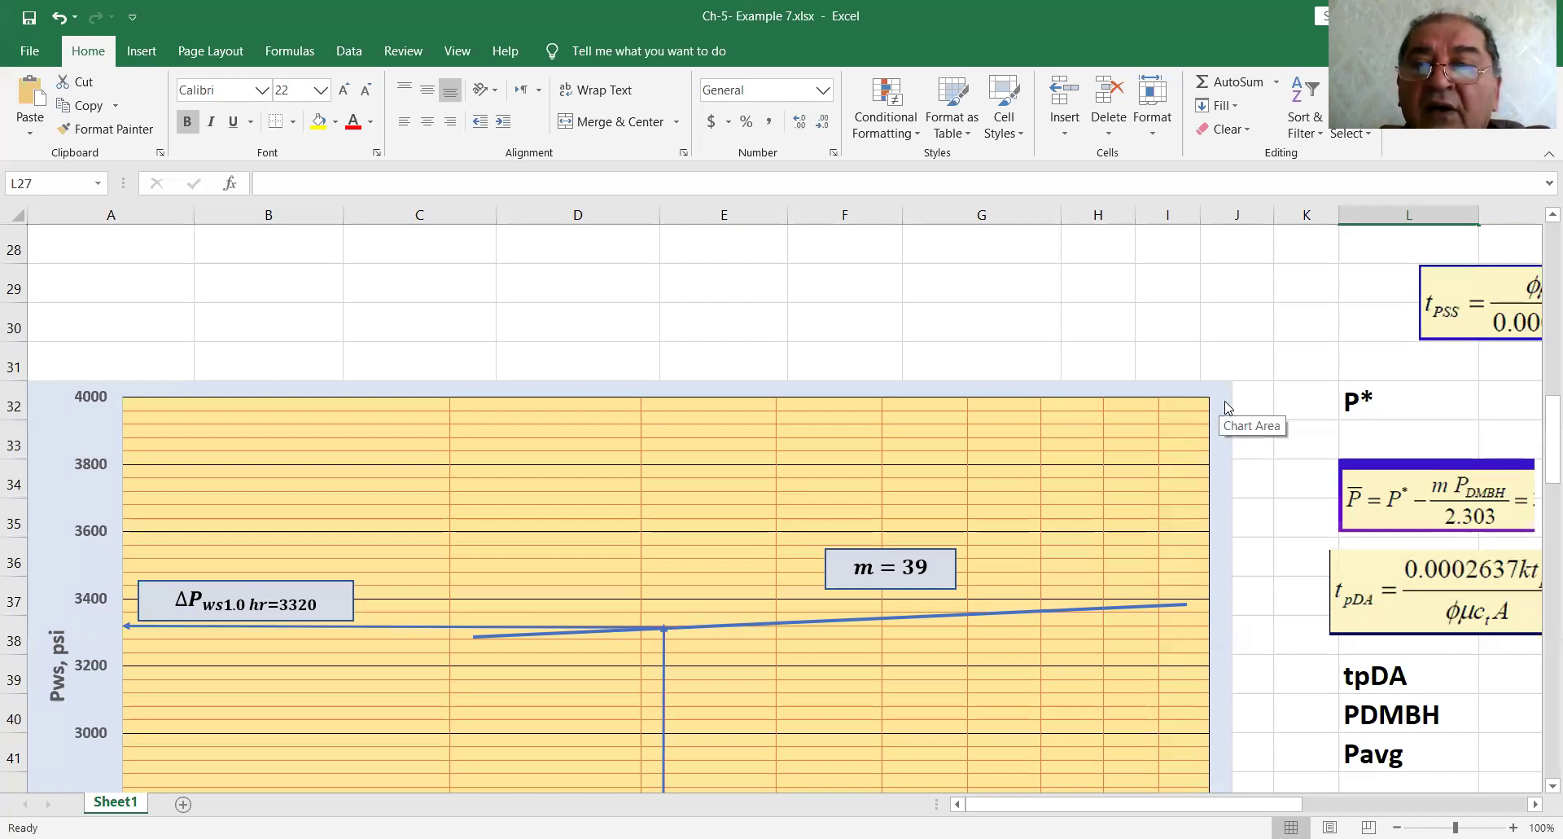
scroll(1148, 517, "down", 4)
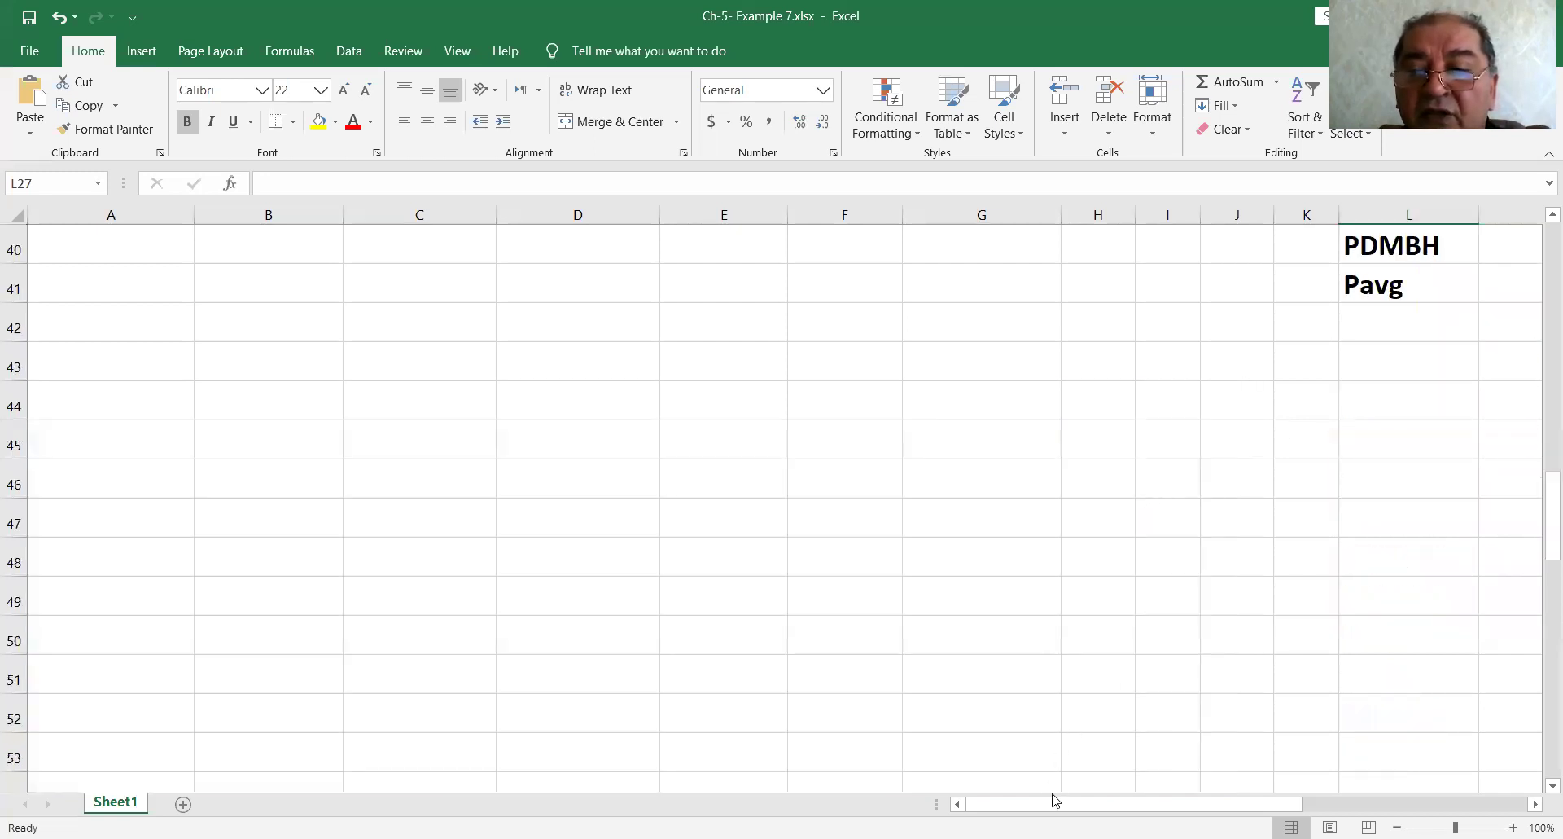
scroll(1189, 771, "up", 4)
scroll(1190, 771, "right", 5)
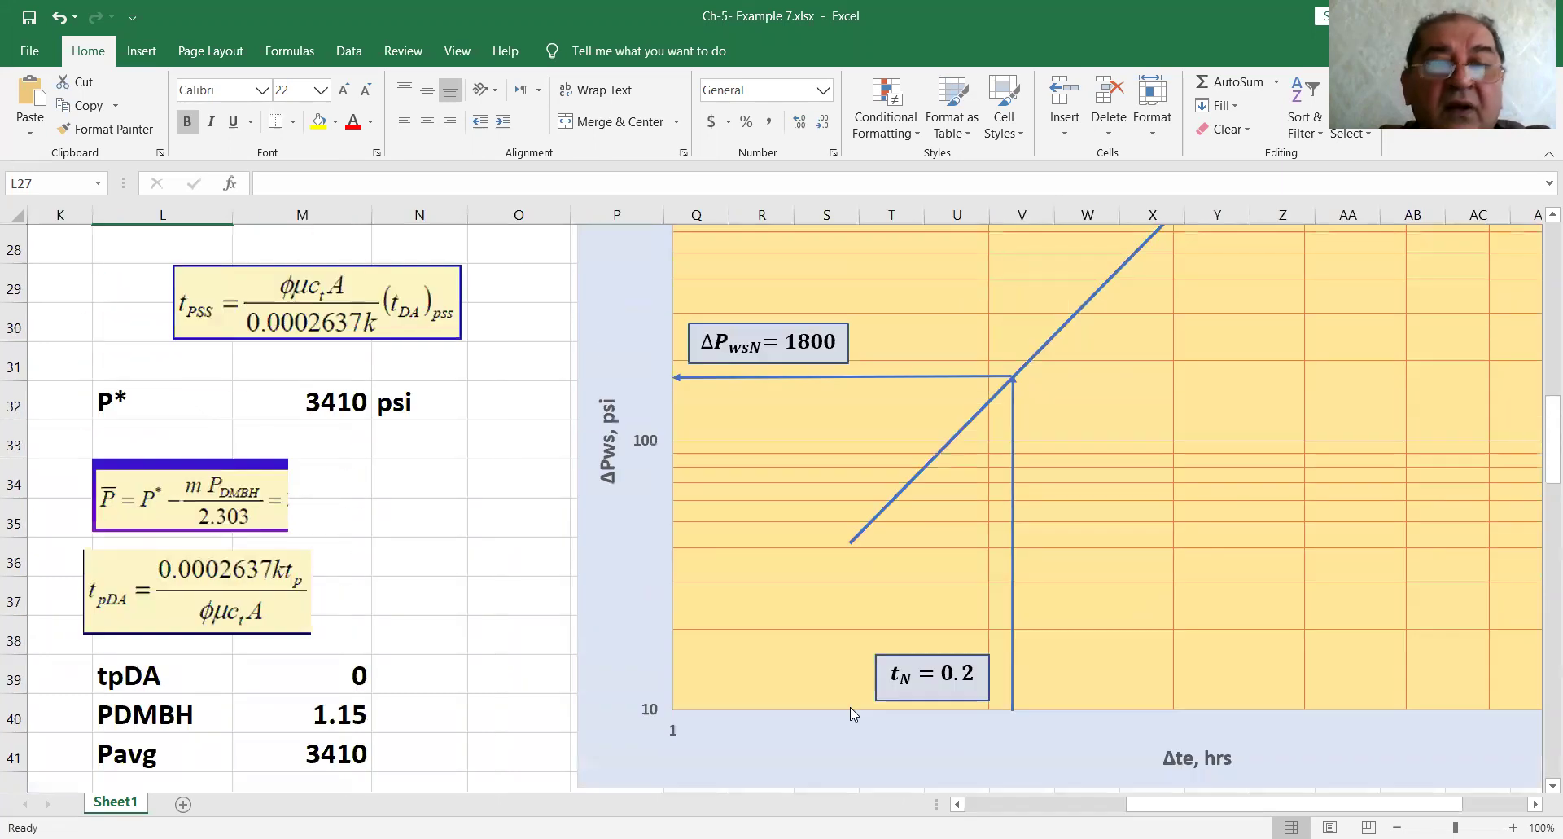
scroll(852, 714, "up", 3)
left_click(584, 517)
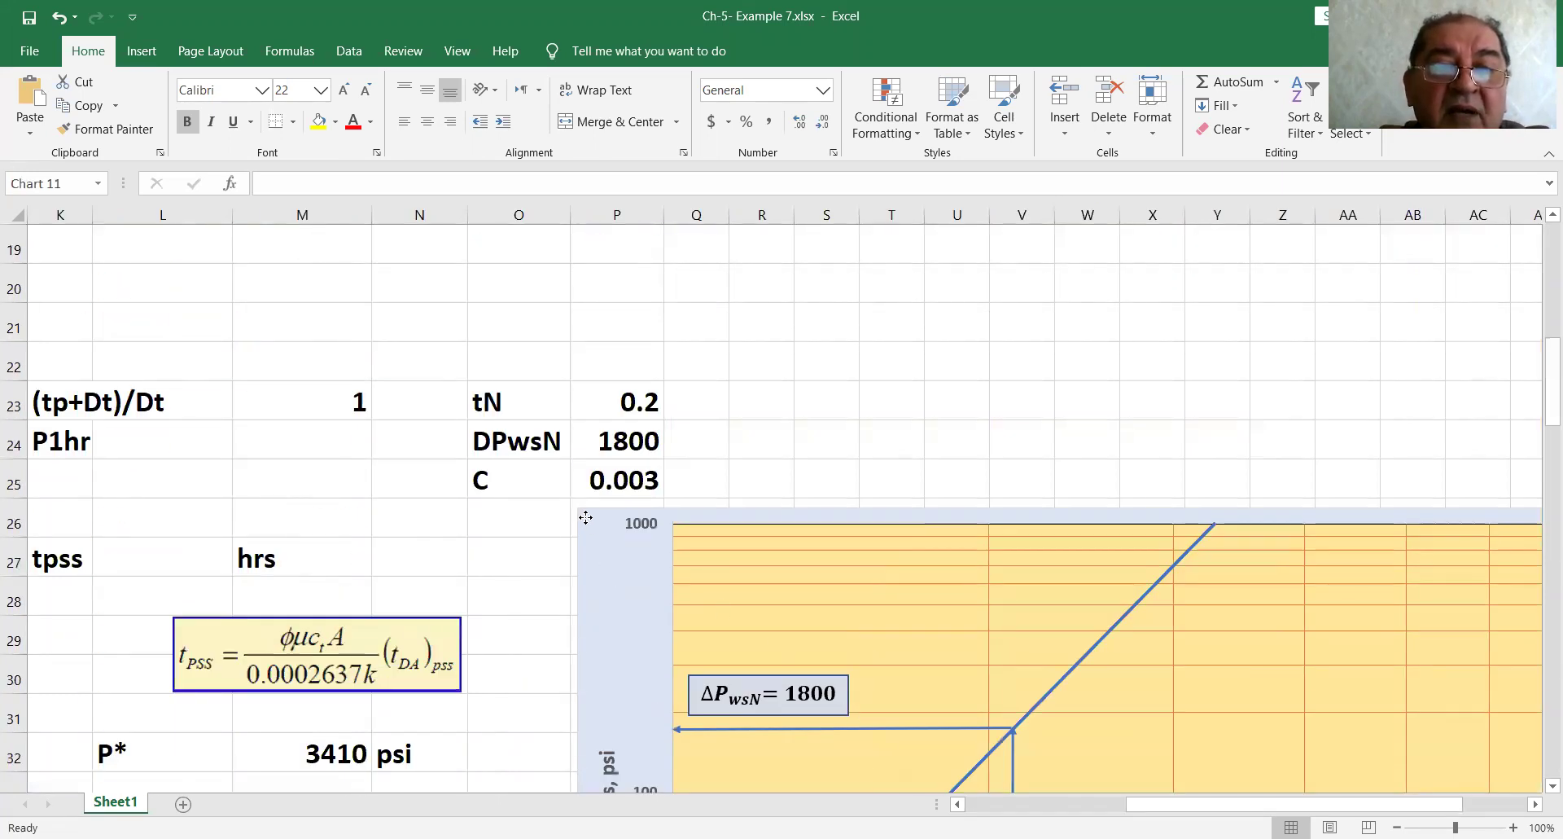
right_click(585, 517)
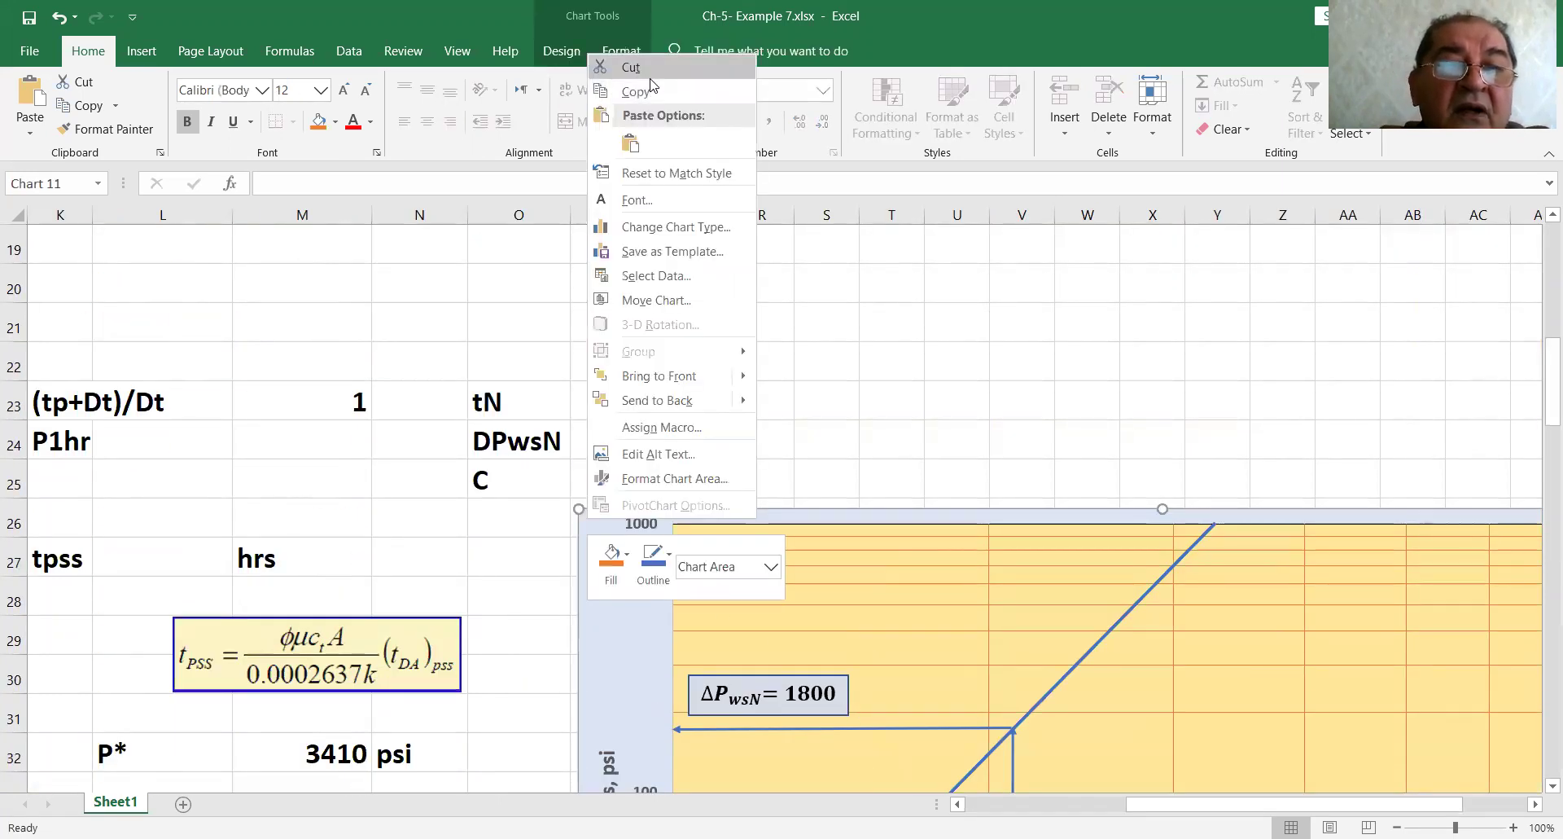
left_click(651, 75)
Clear the tN, DPwsN and C values in P23:P25, the (tp+Dt)/Dt value in M23 and the P* value in M32
left_click_drag(628, 396, 624, 485)
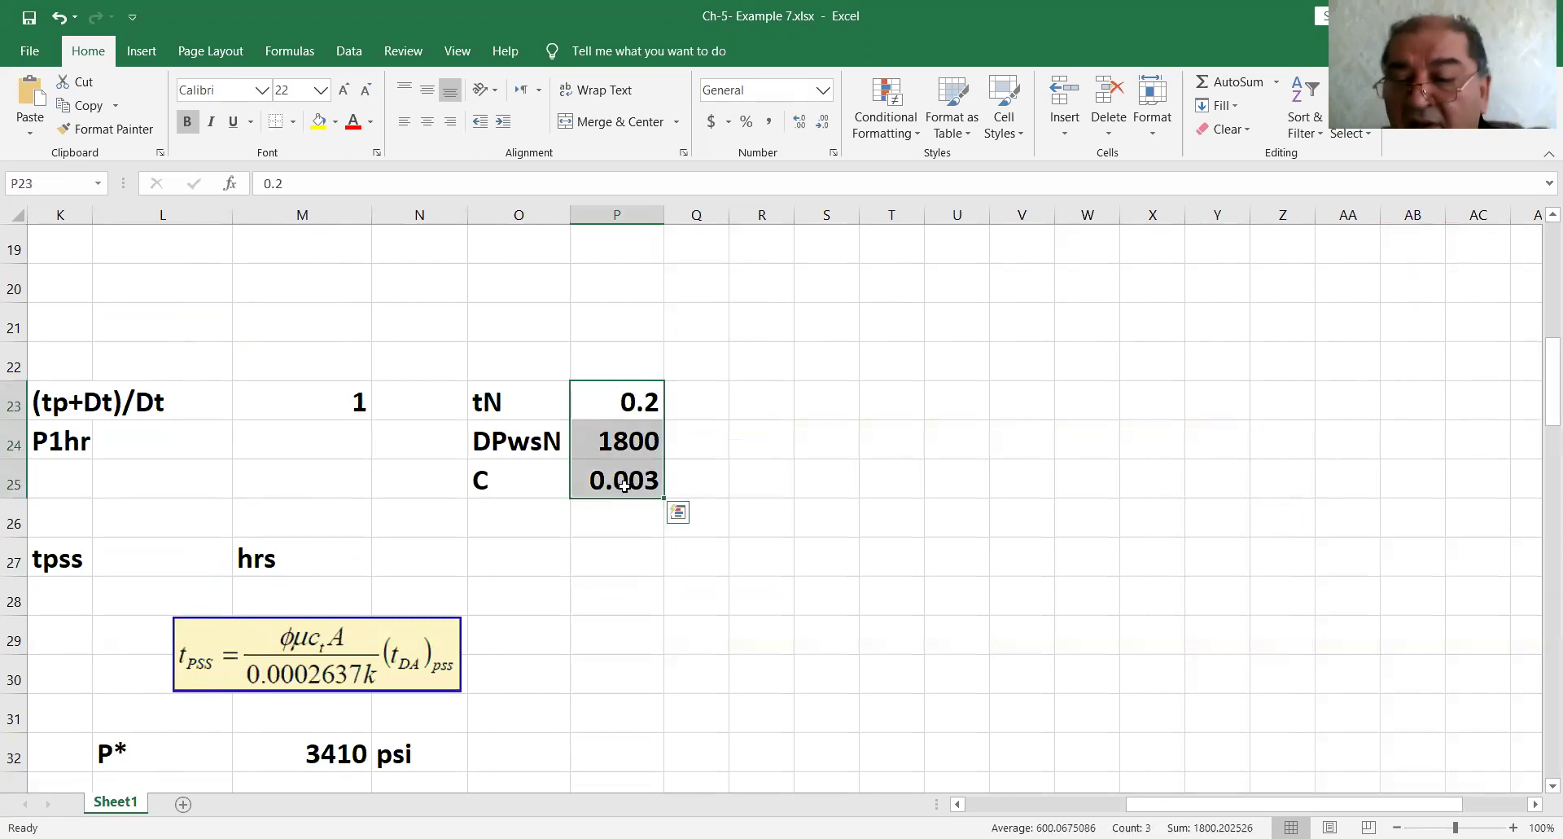
key("Delete")
left_click(350, 403)
key("Delete")
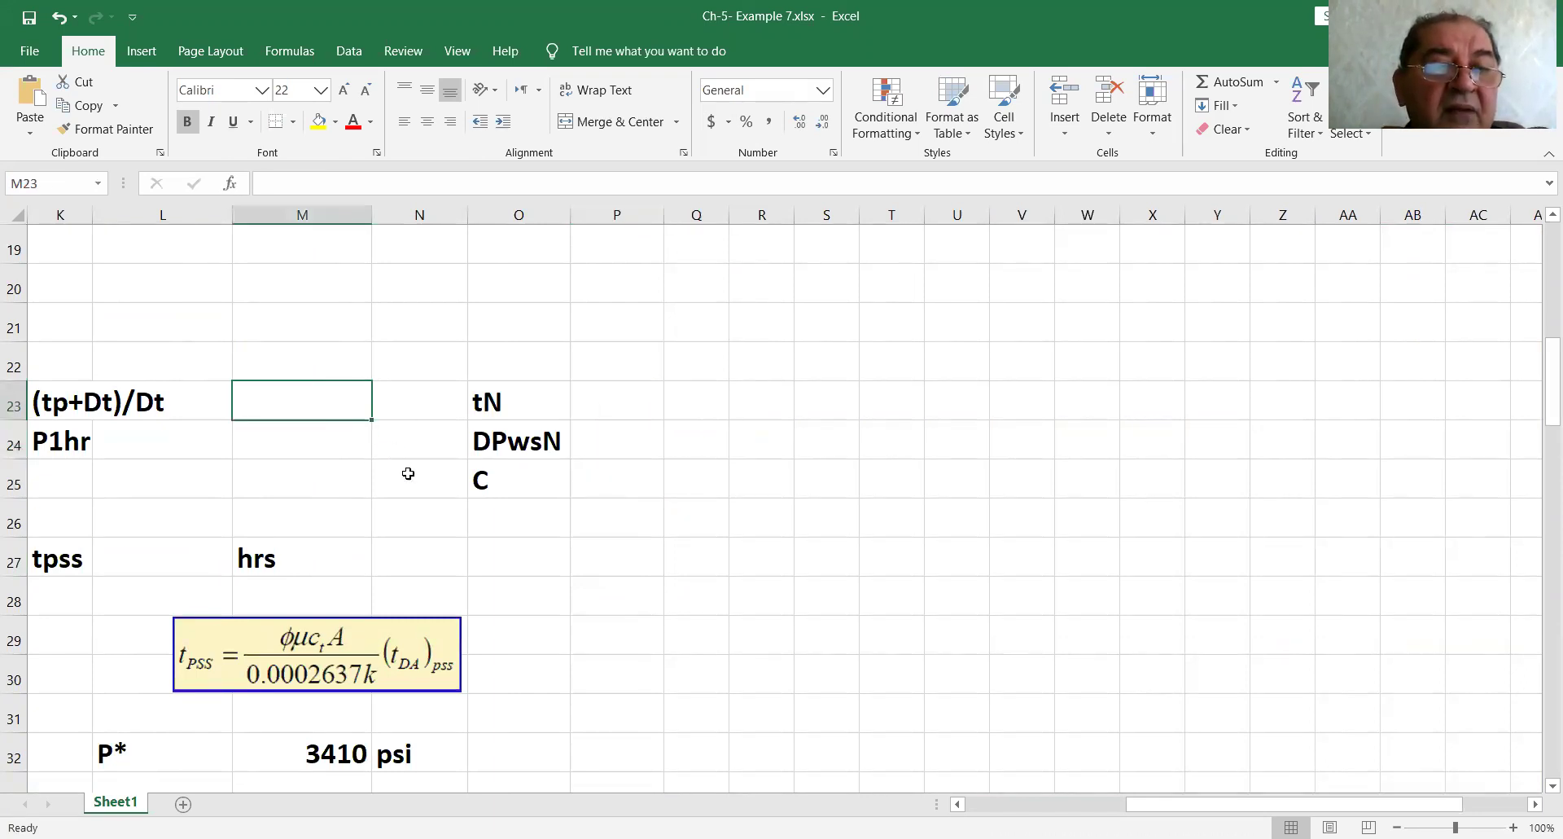
left_click(338, 762)
key("Delete")
Clear the tpDA, PDMBH and Pavg values in M39:M41
scroll(647, 696, "down", 2)
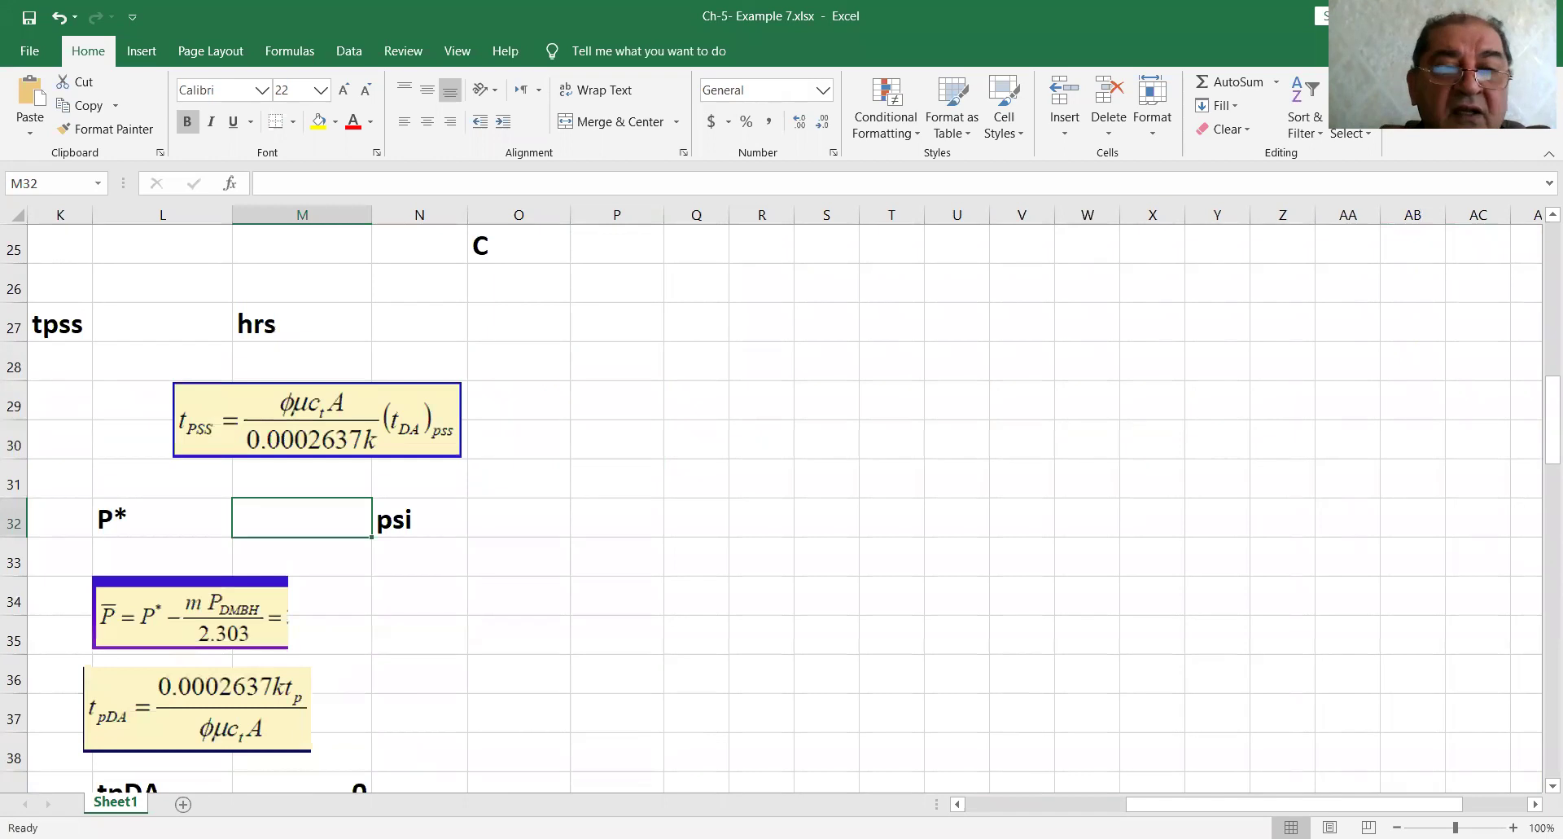
scroll(607, 688, "down", 2)
left_click_drag(311, 556, 320, 642)
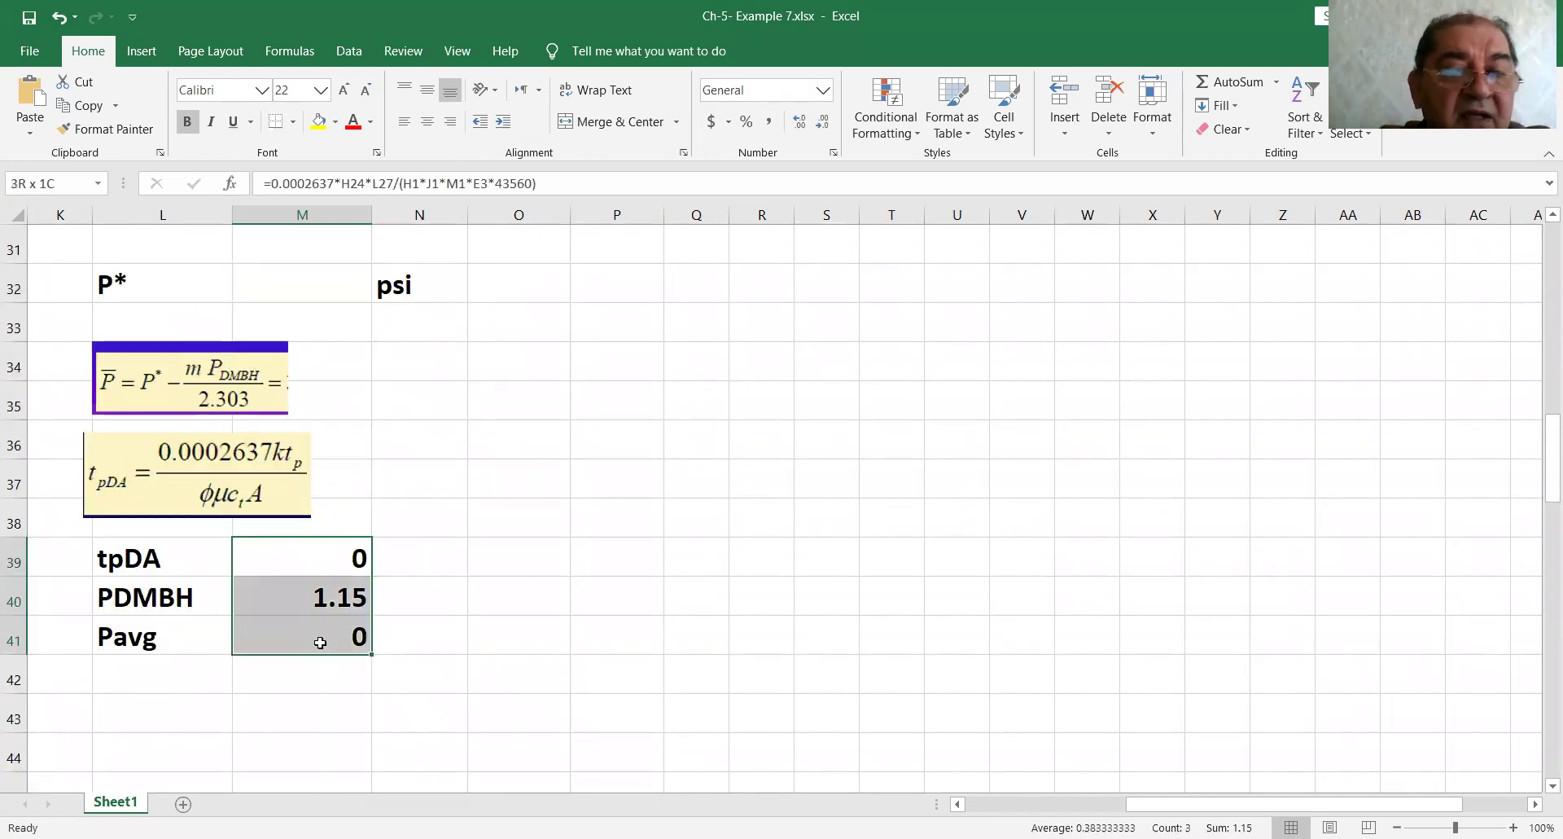
key("Delete")
Calculate tp in B3 from Np and q with the formula =L2/E2*24
left_click_drag(1156, 806, 1059, 805)
scroll(991, 570, "up", 5)
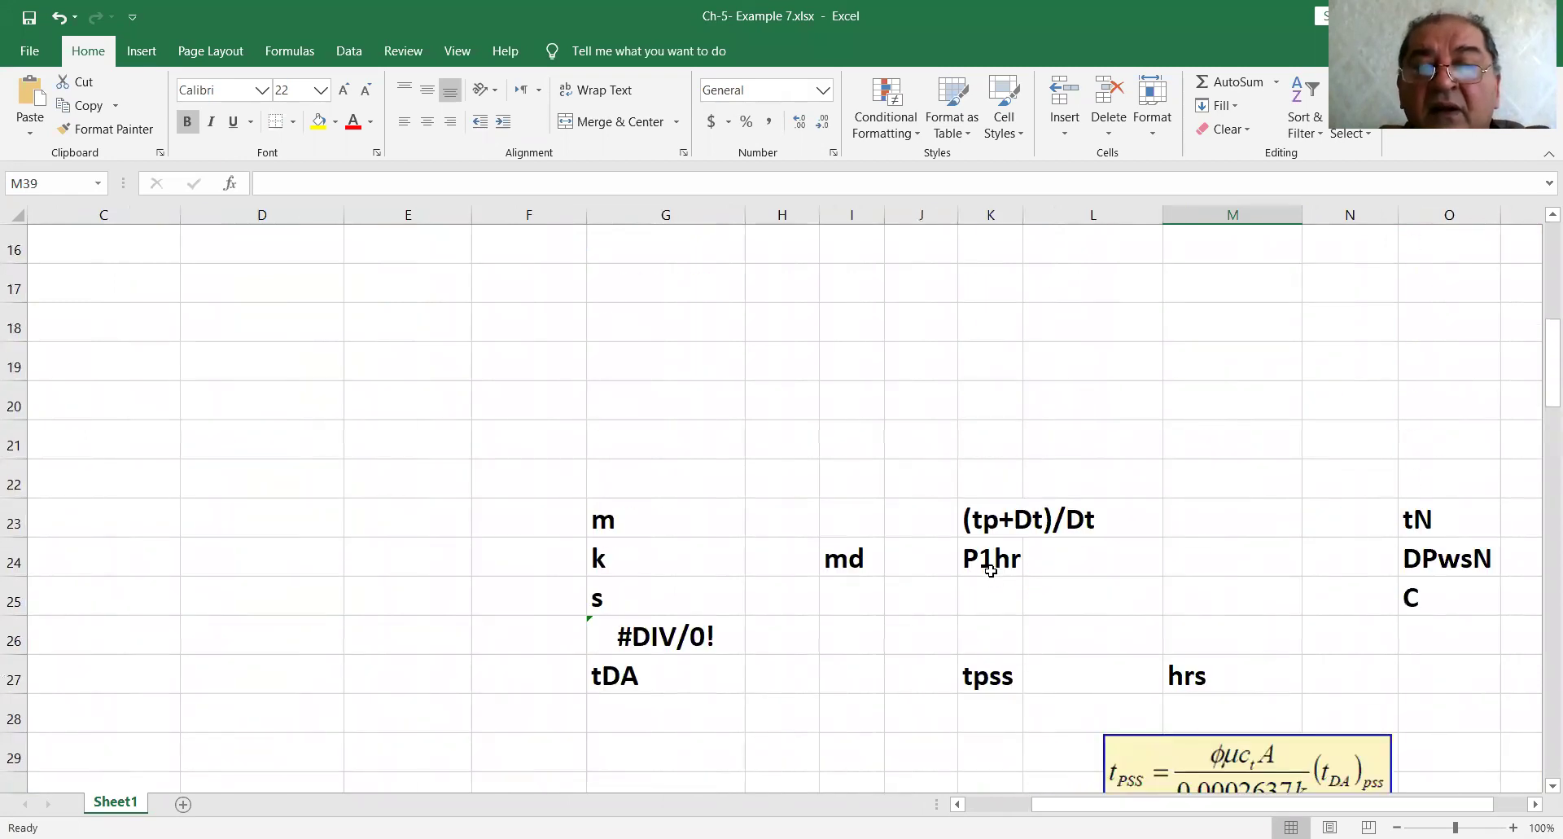
scroll(990, 570, "up", 5)
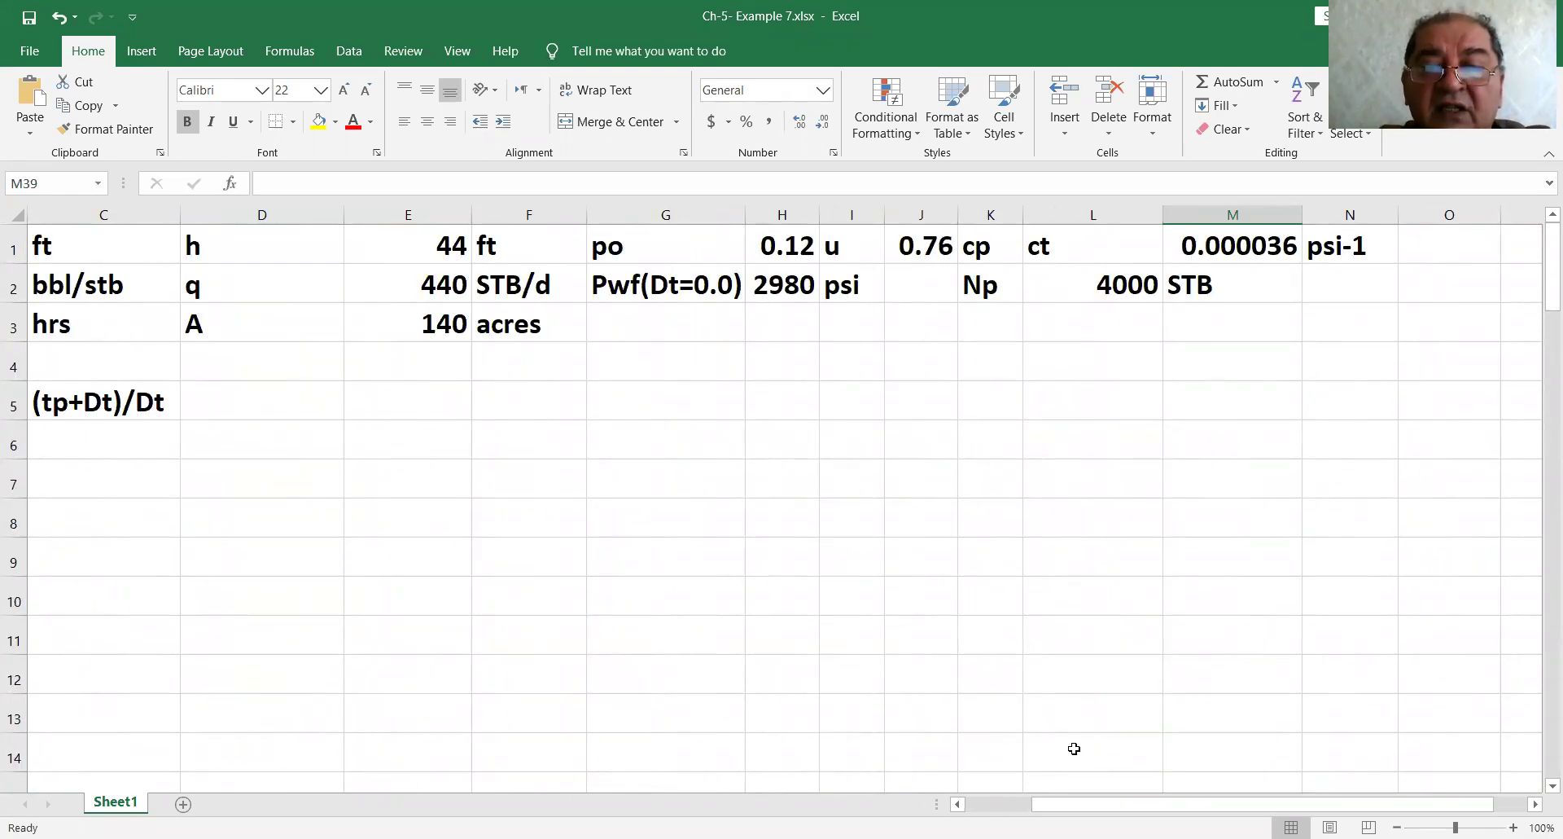
scroll(676, 615, "left", 2)
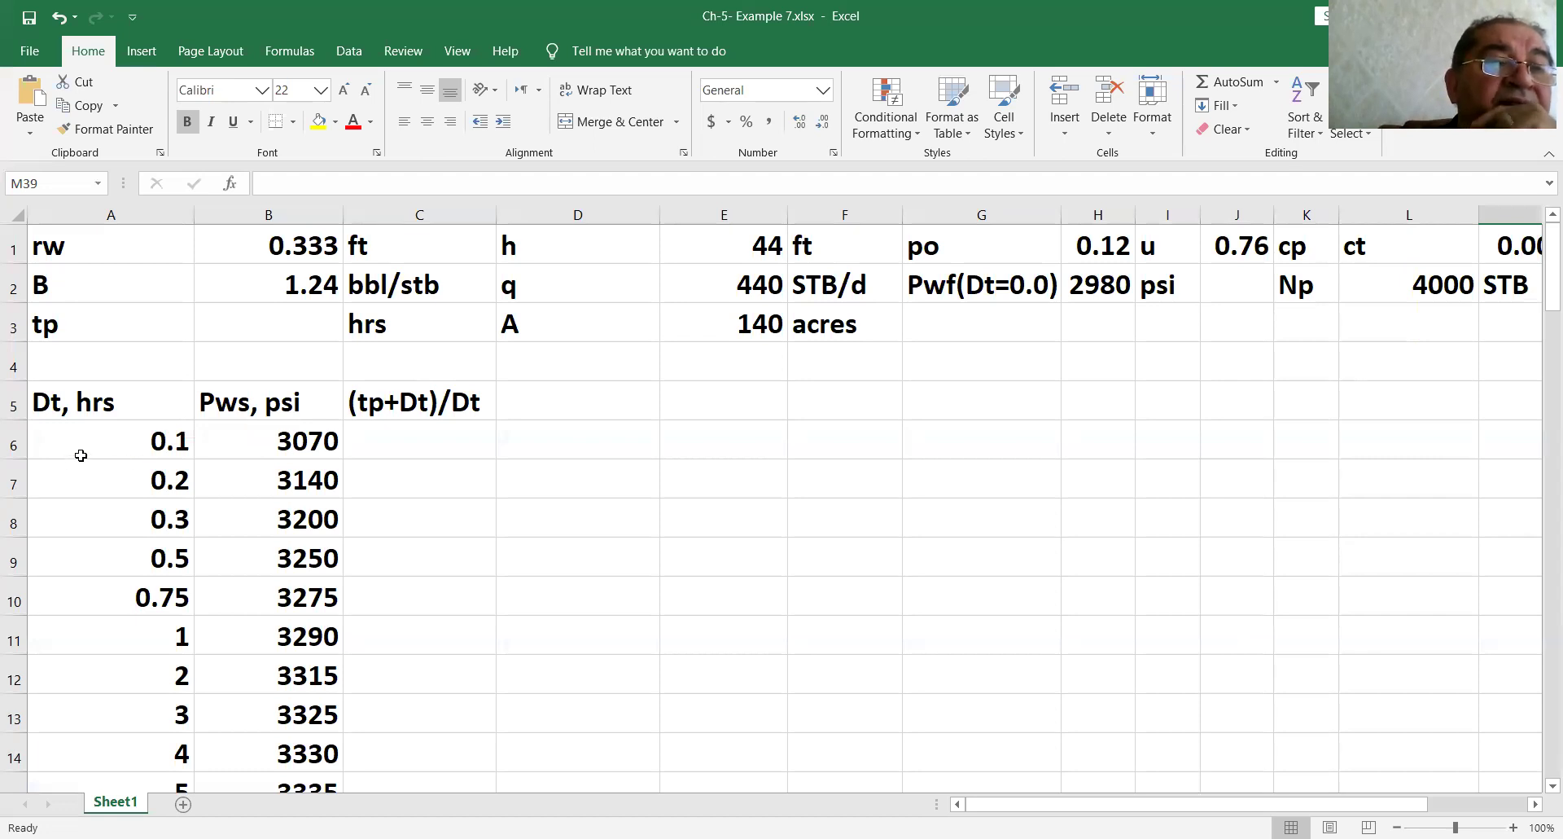
scroll(81, 455, "down", 4)
scroll(82, 462, "up", 4)
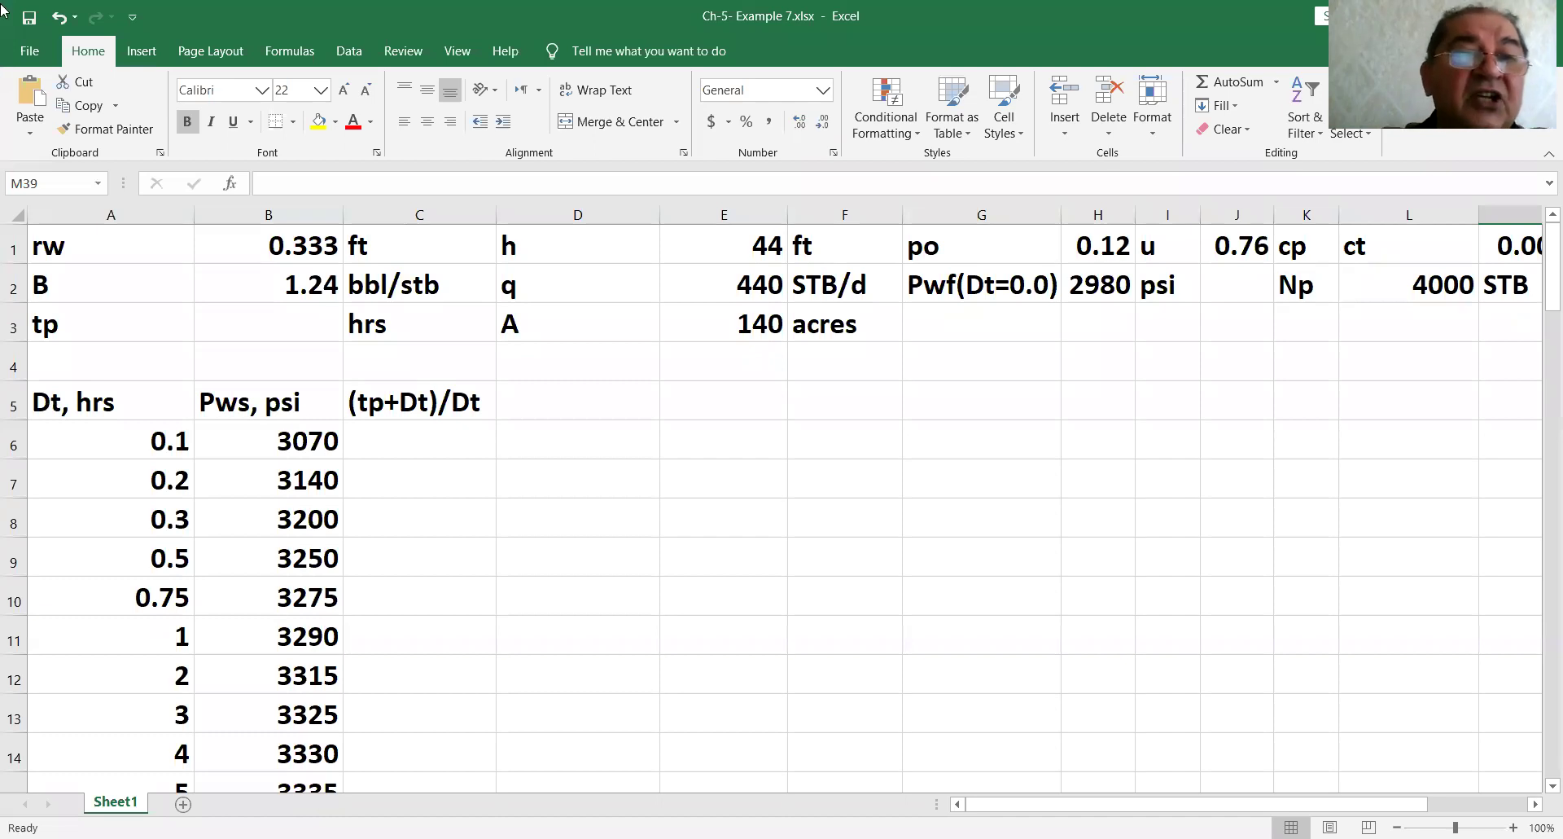
left_click(231, 314)
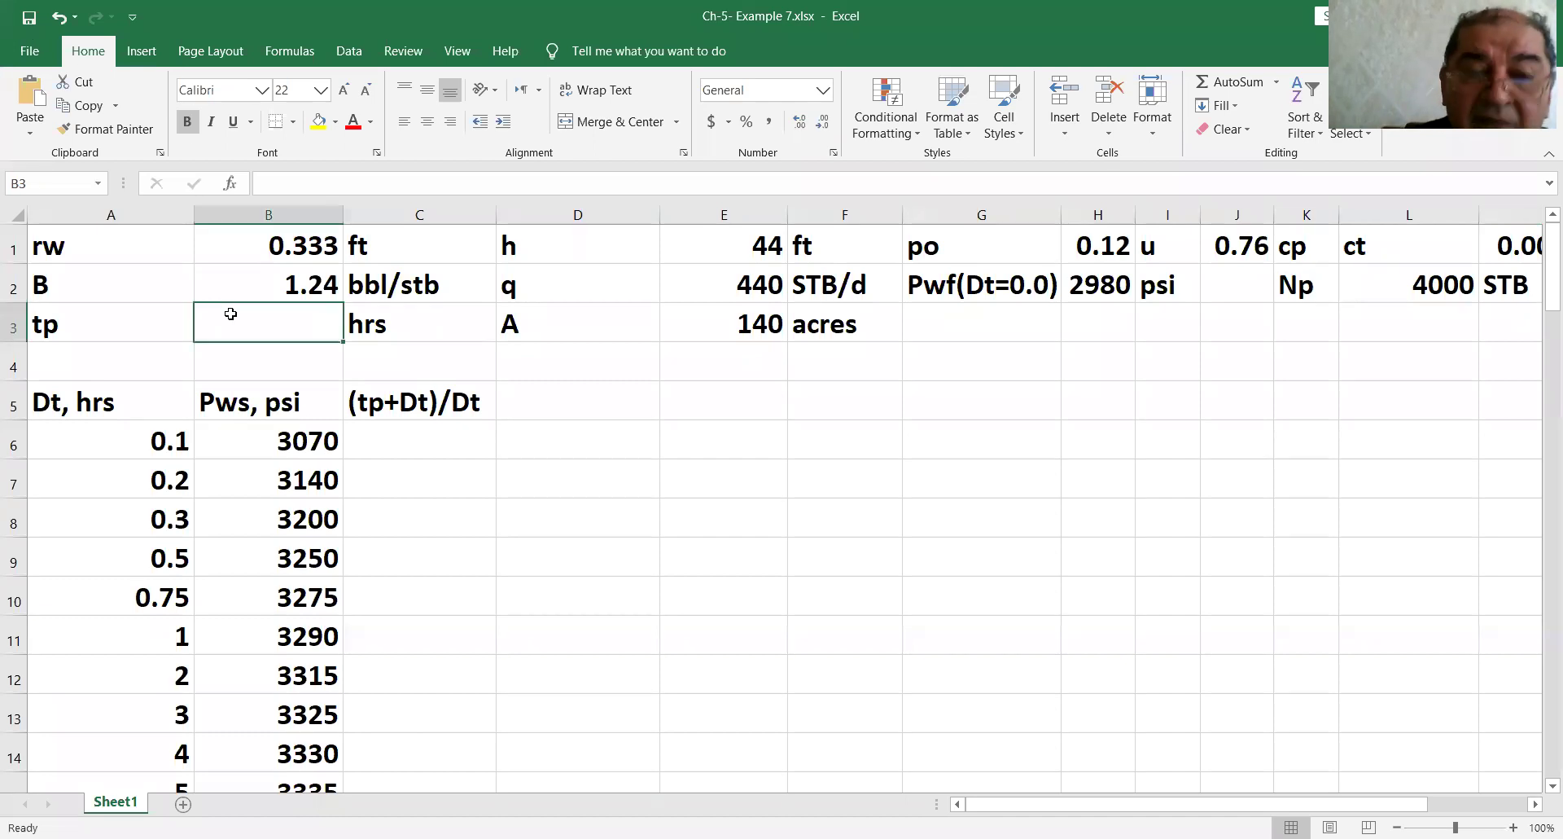
type("=")
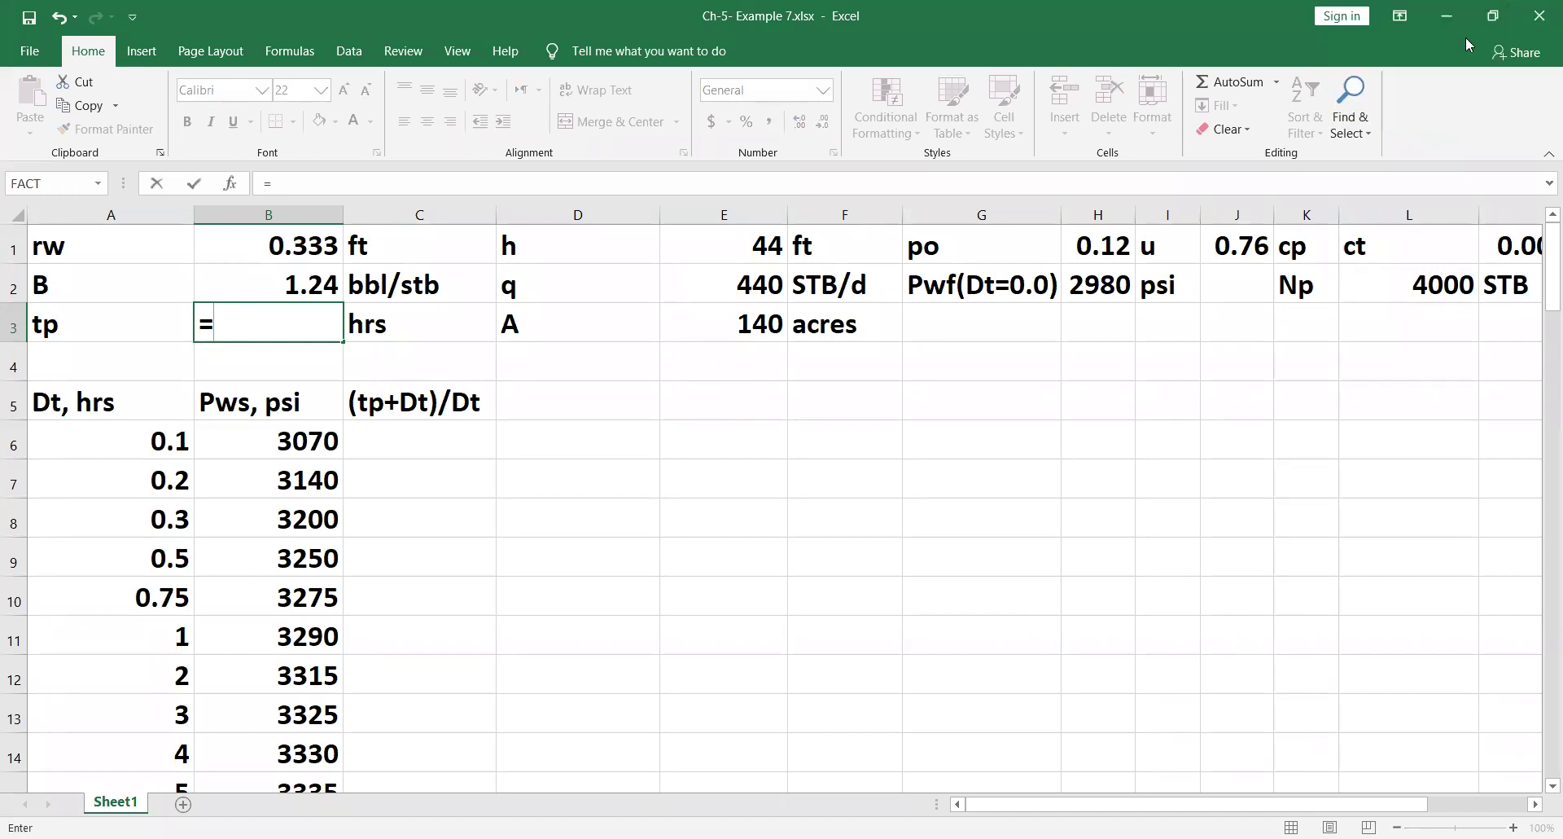
left_click(1408, 283)
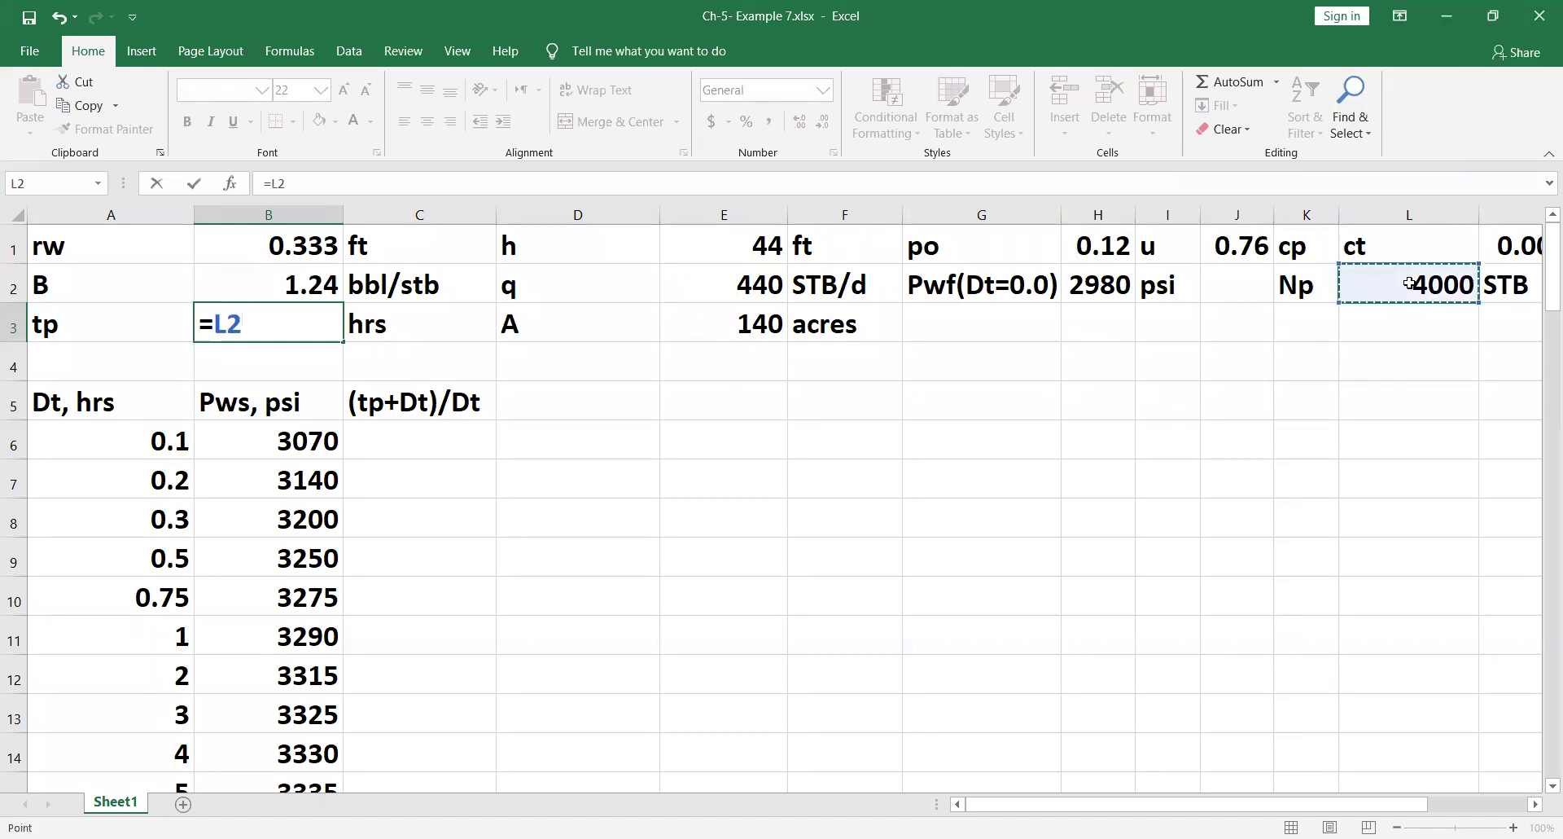
type("/")
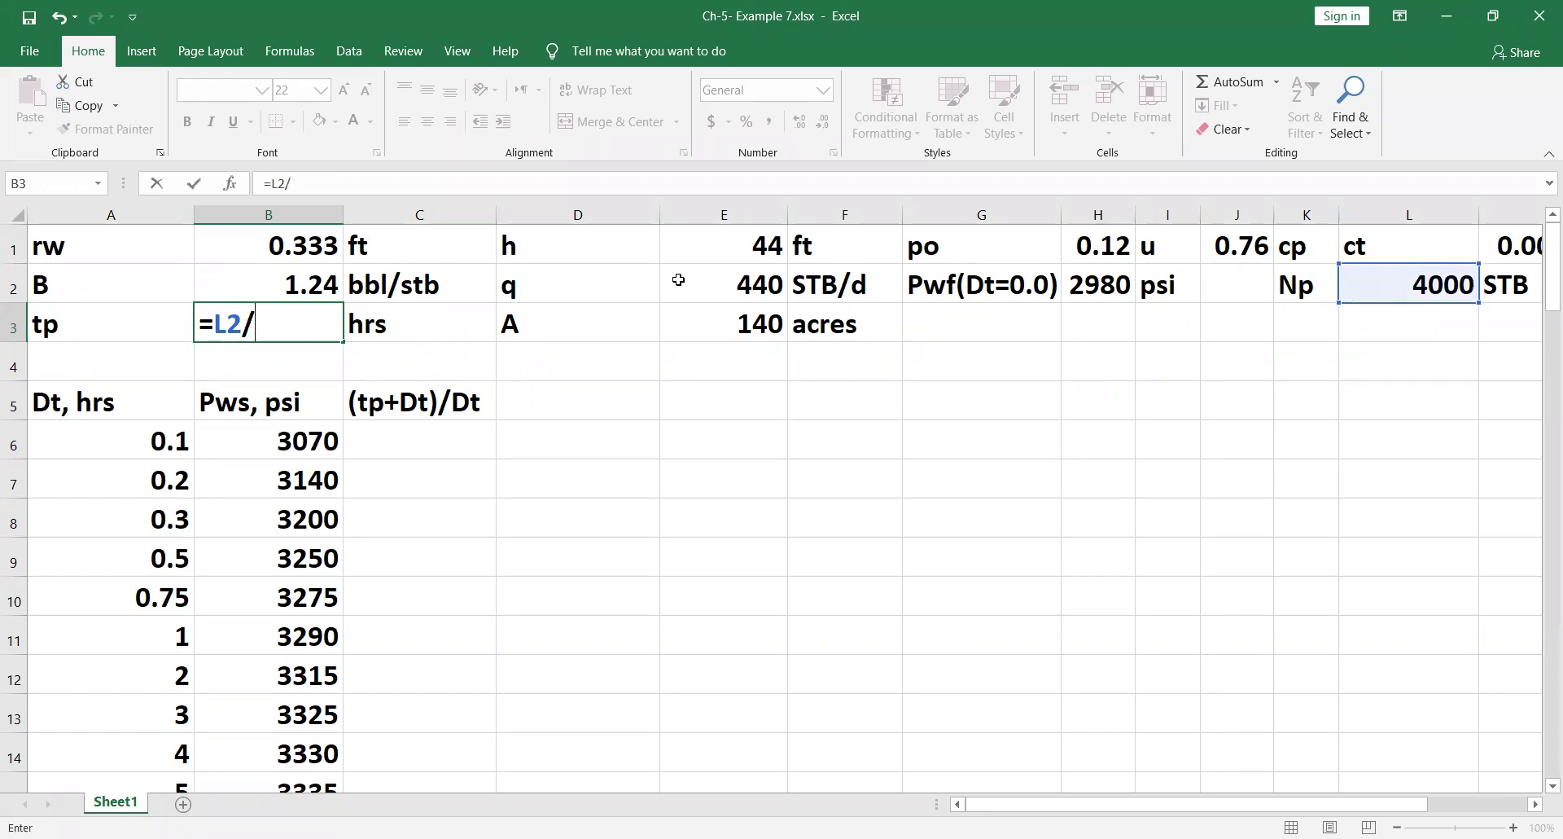
left_click(714, 277)
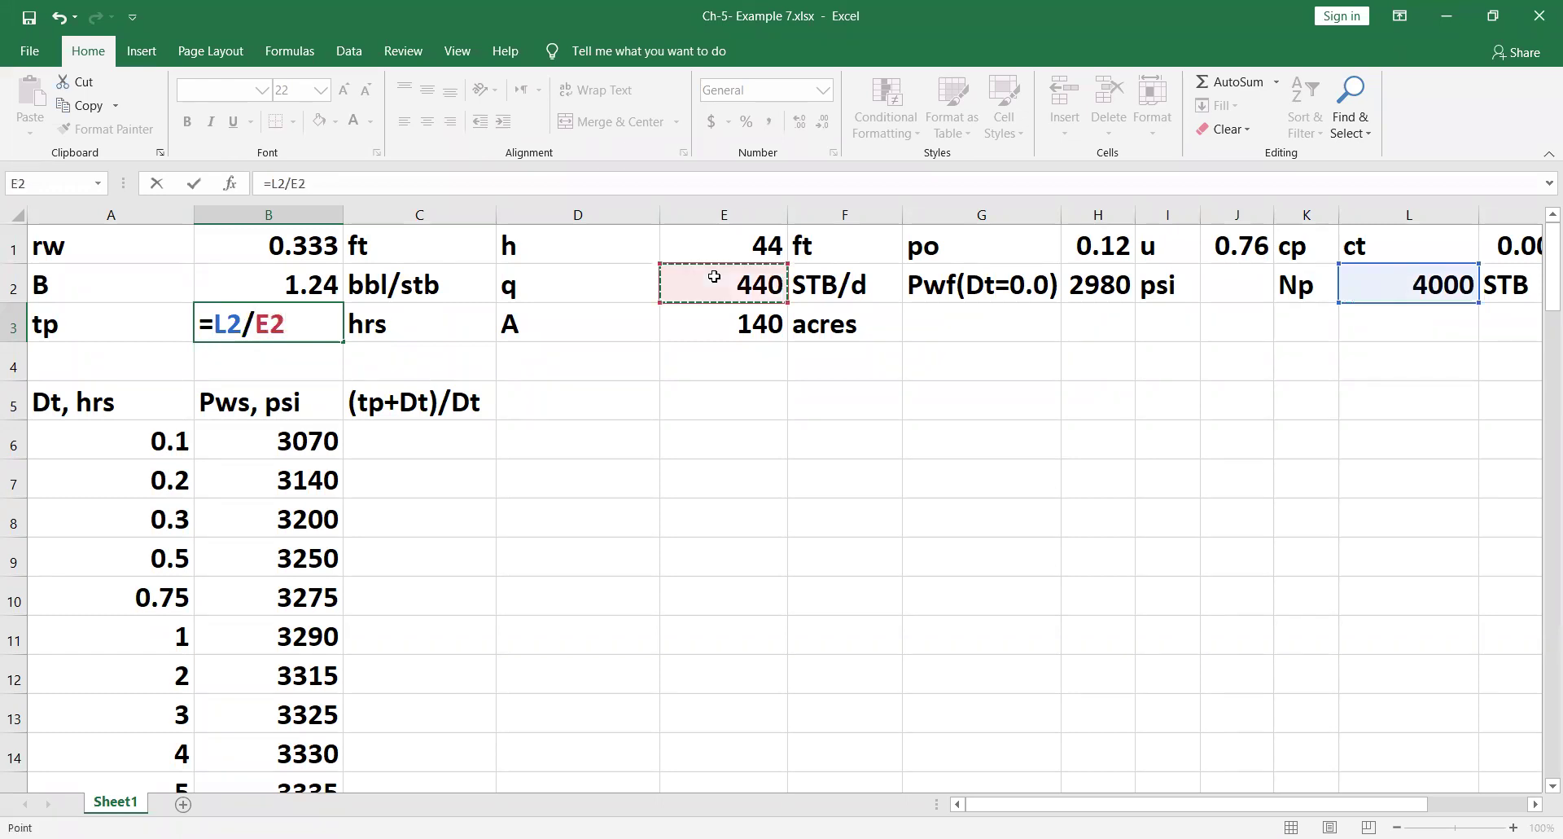
type("*24")
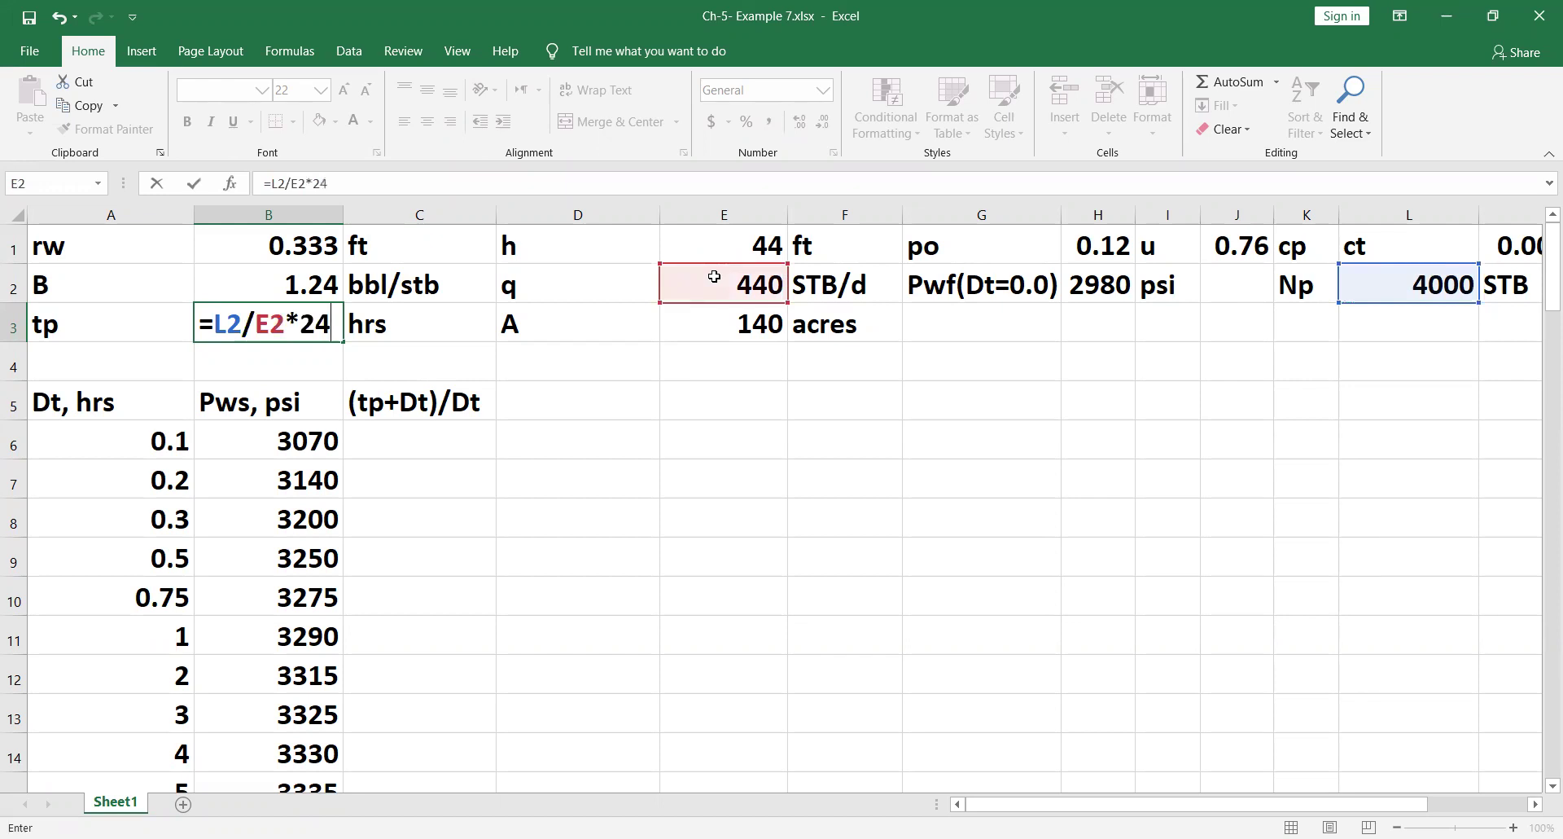
key("Return")
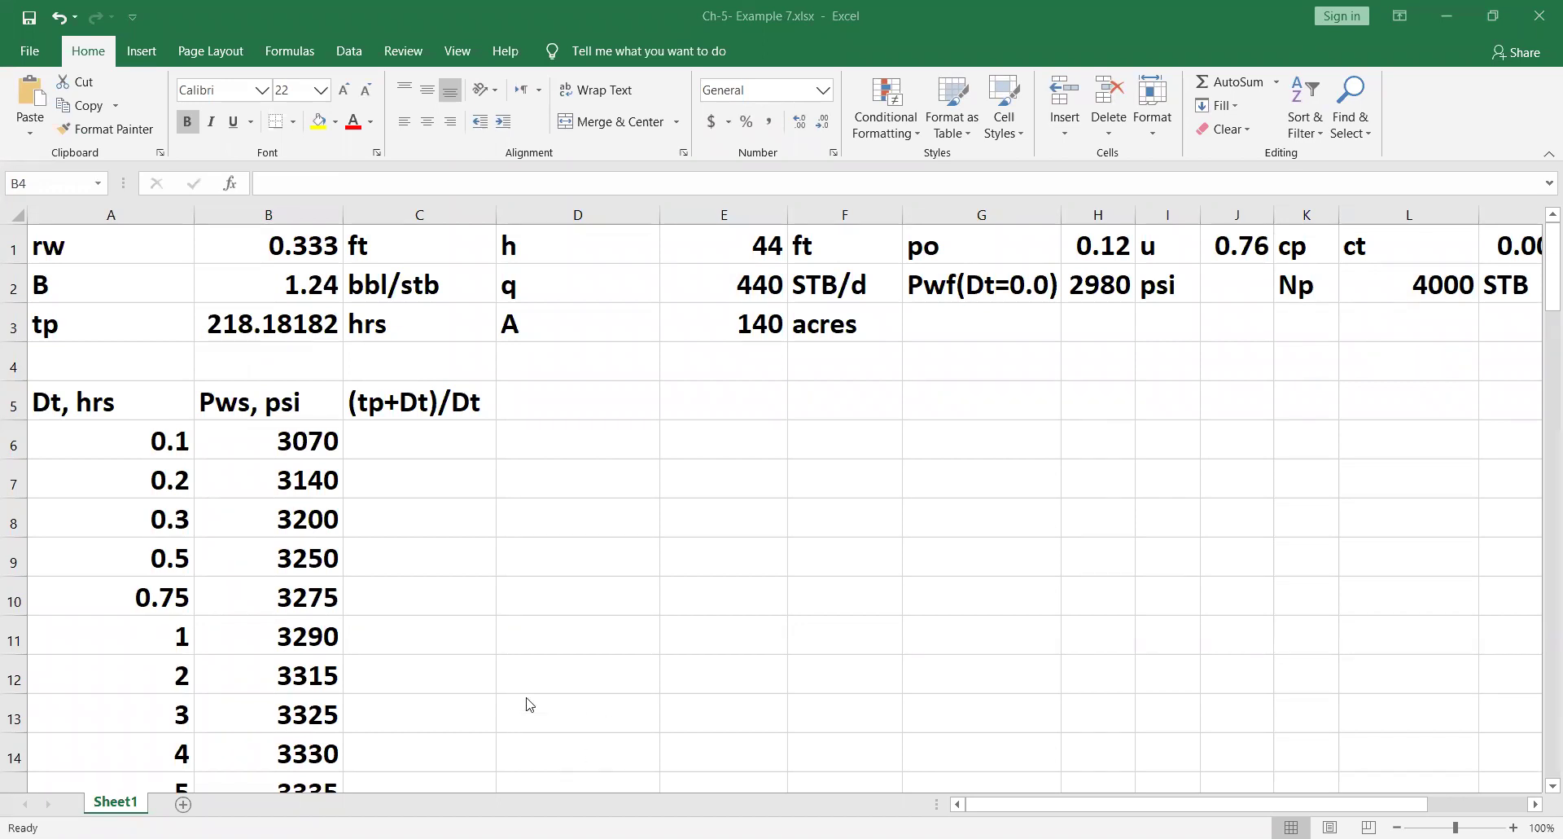
Calculate the first (tp+Dt)/Dt value in C6 with the formula =($B$3+A6)/A6, keeping the tp reference absolute
left_click(406, 449)
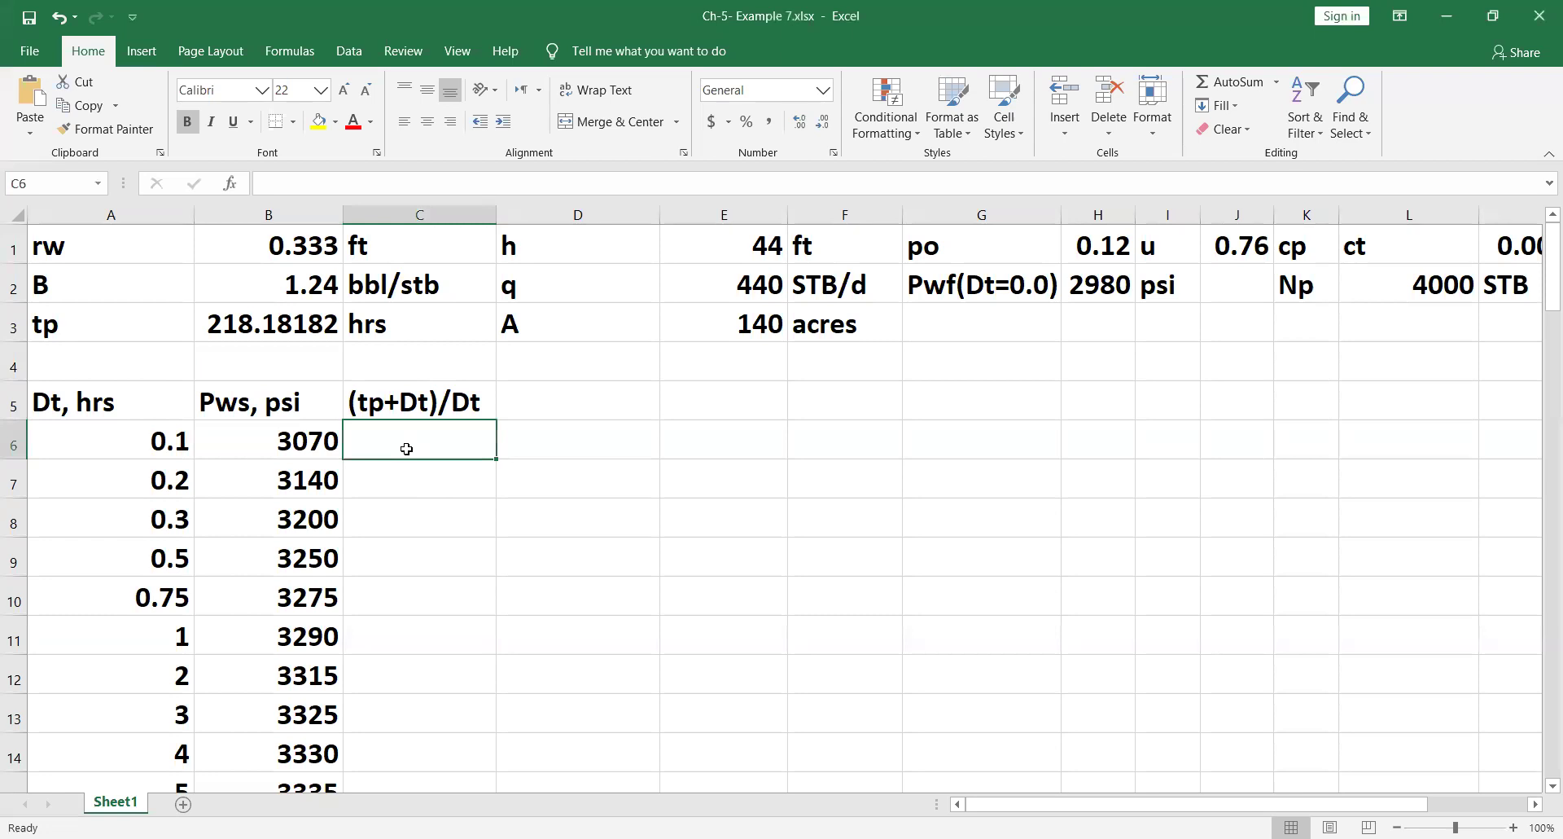
type("=(")
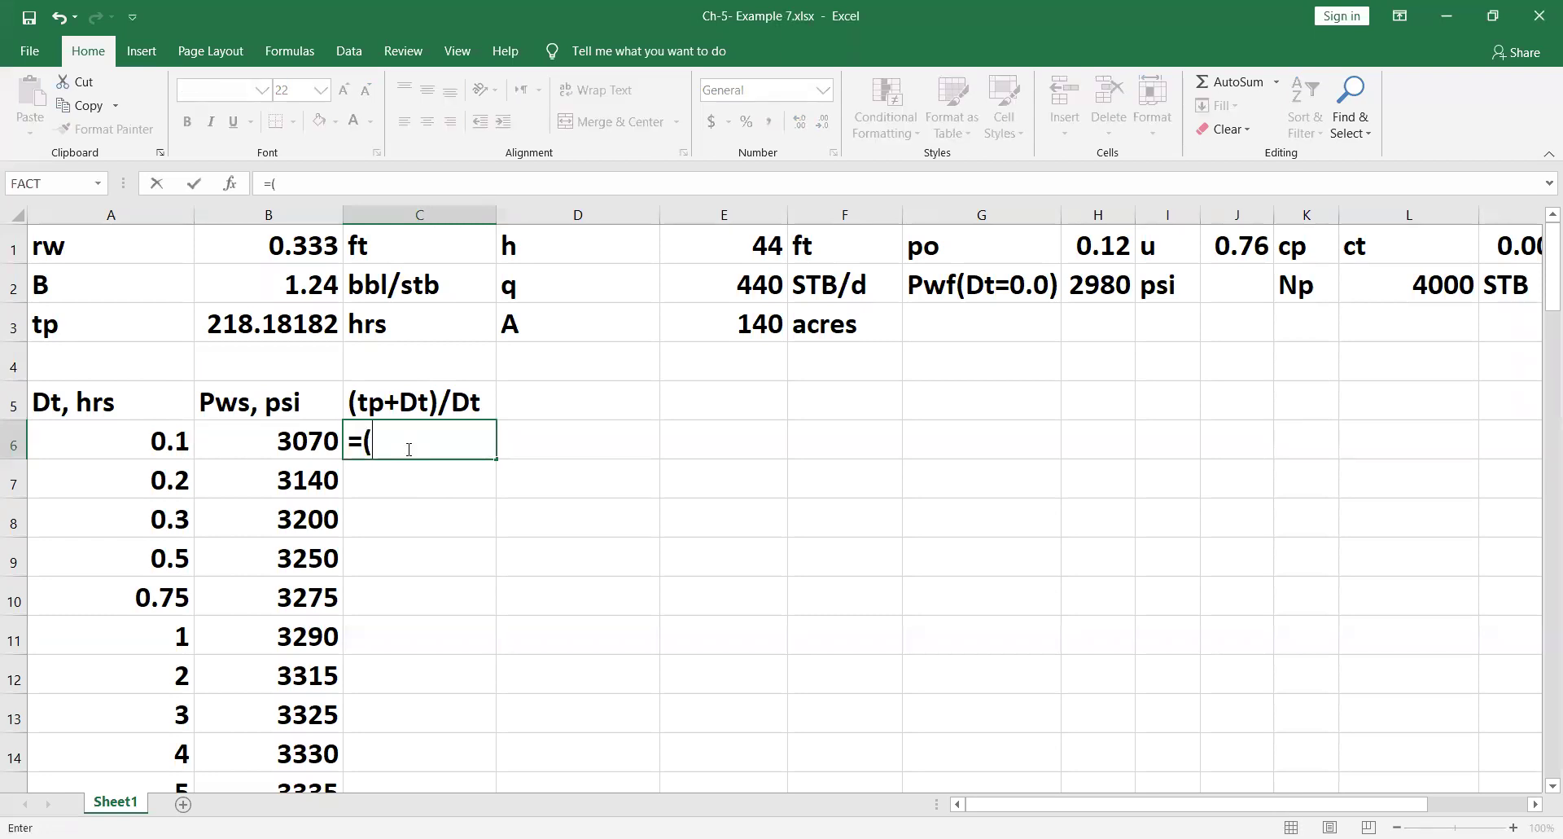
left_click(263, 326)
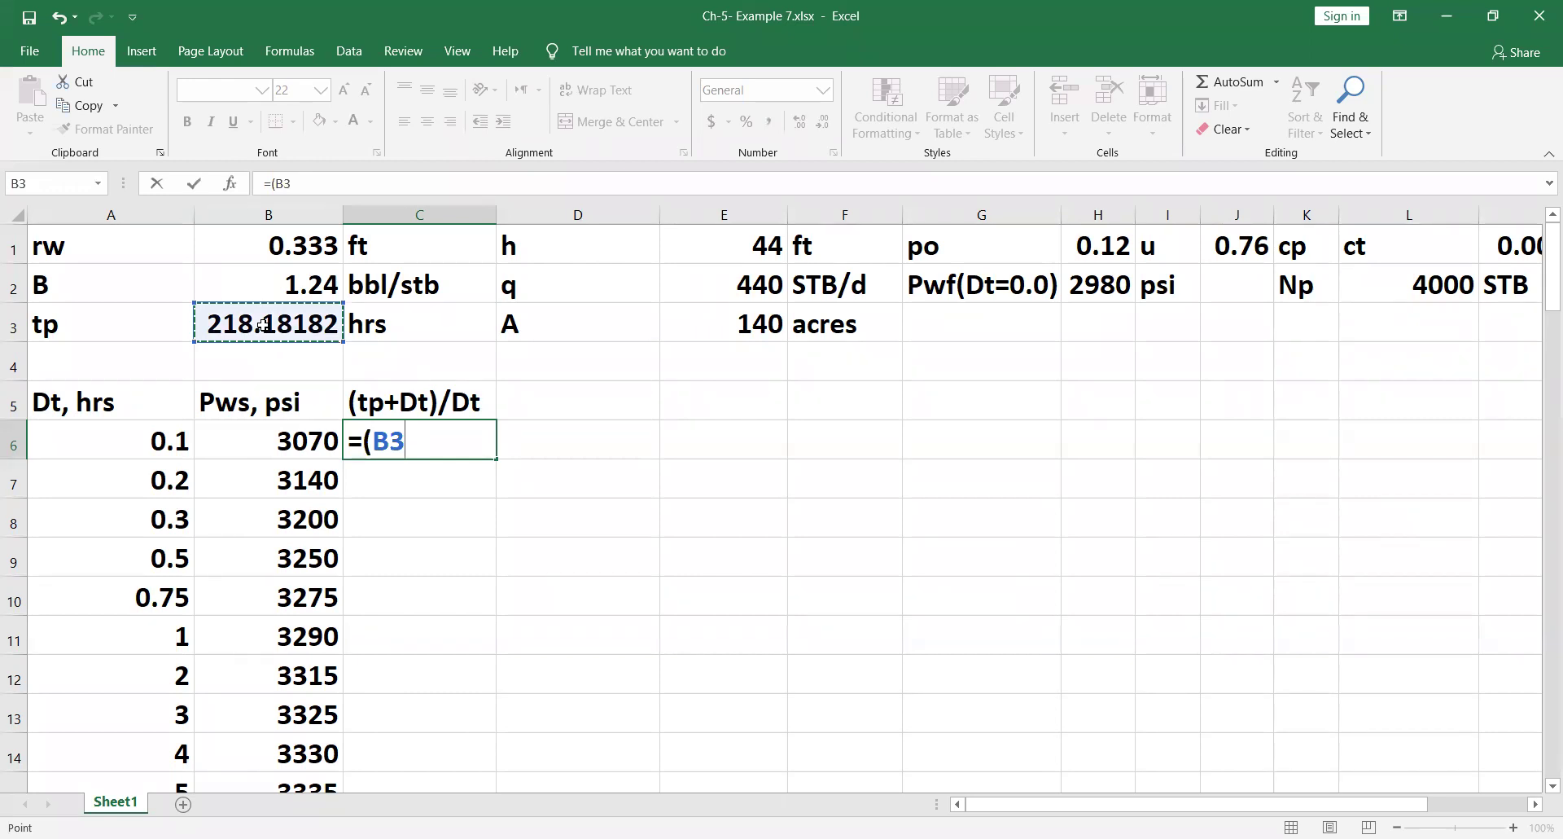
key("F4")
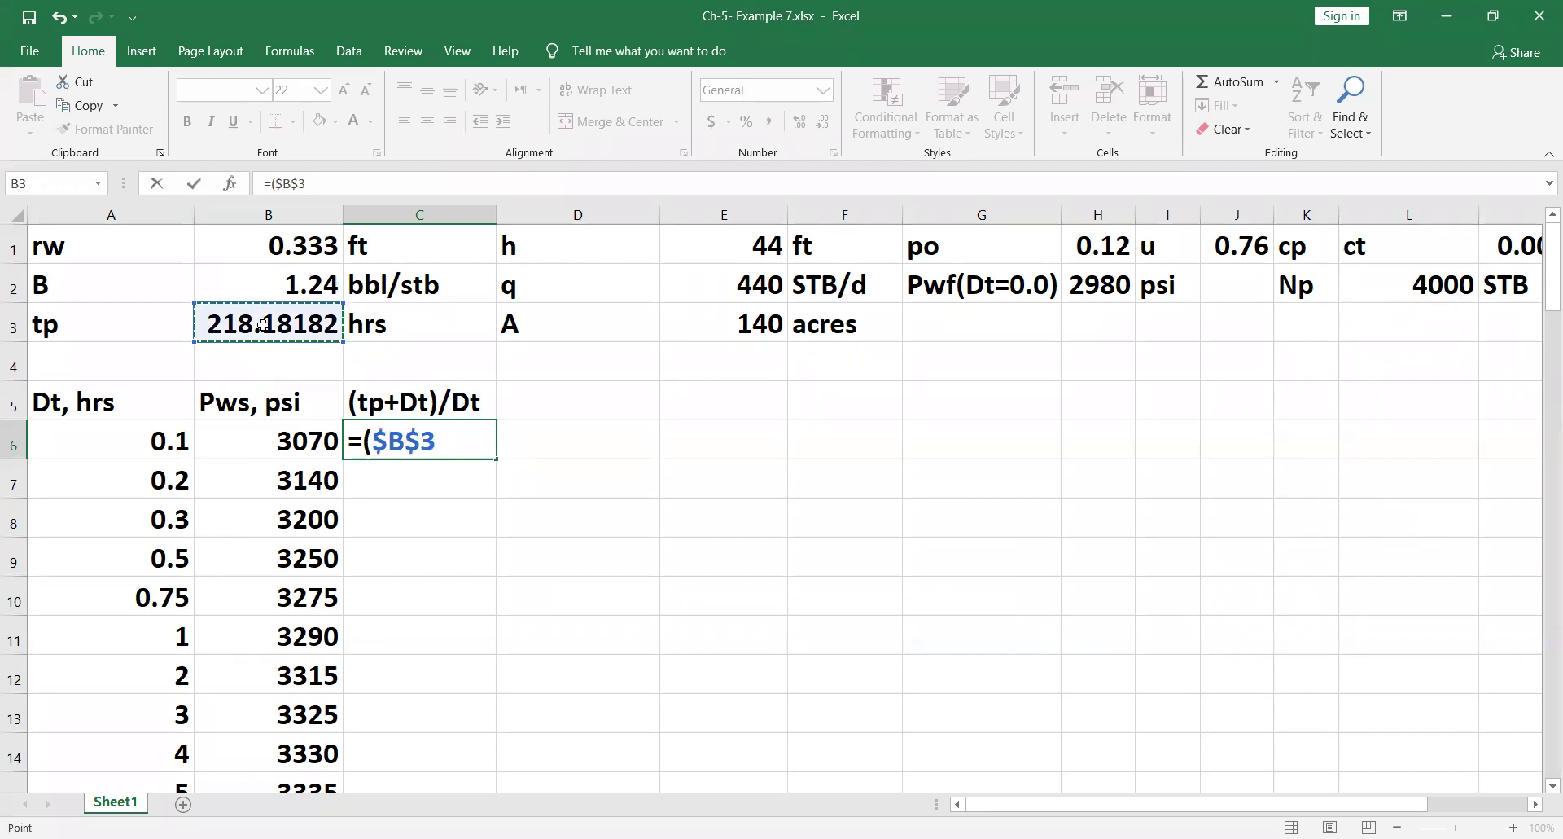
type("+")
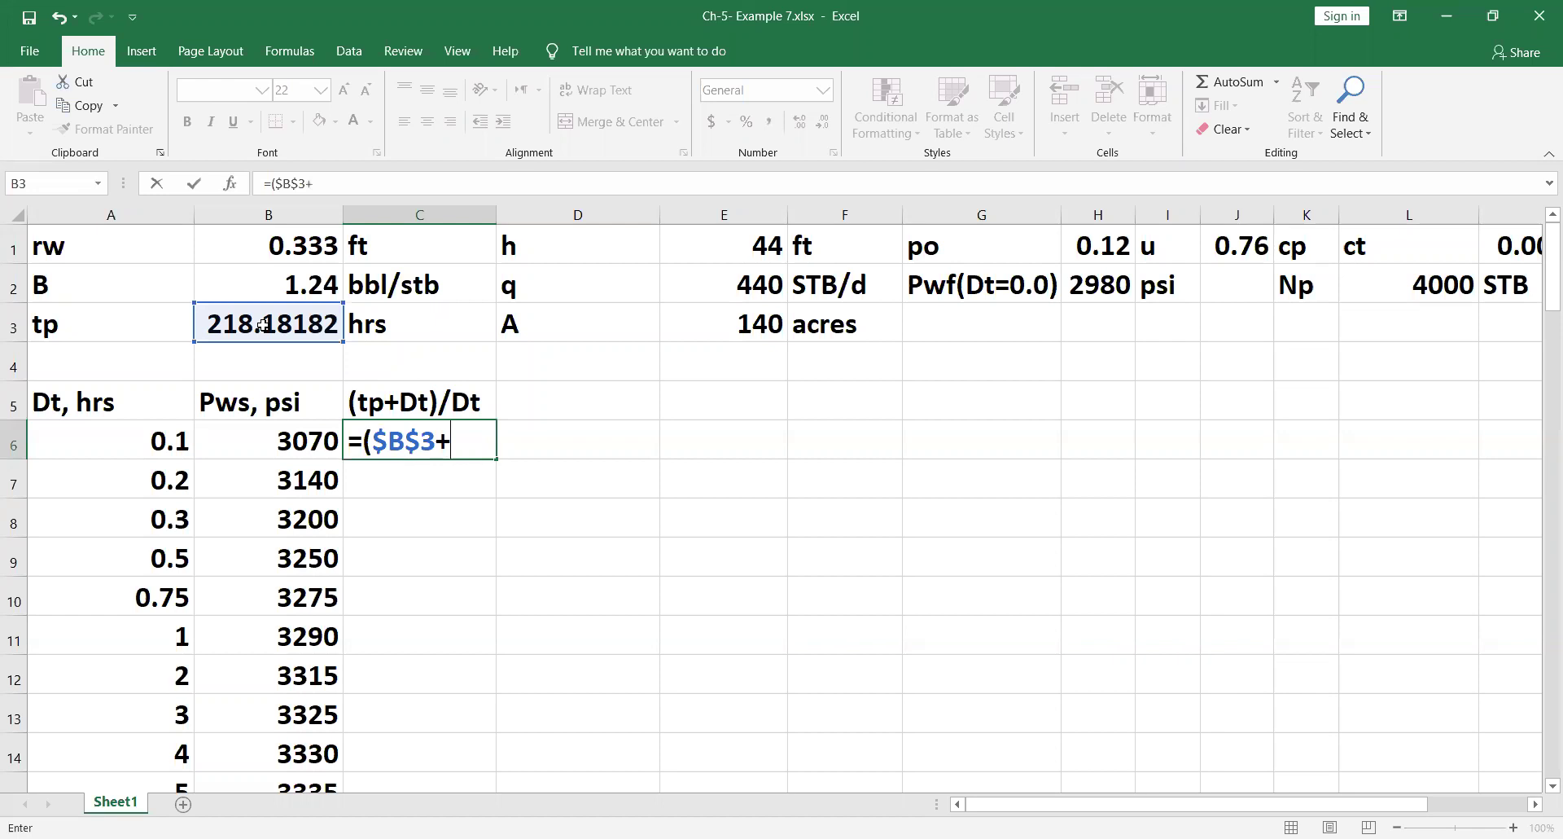
left_click(144, 440)
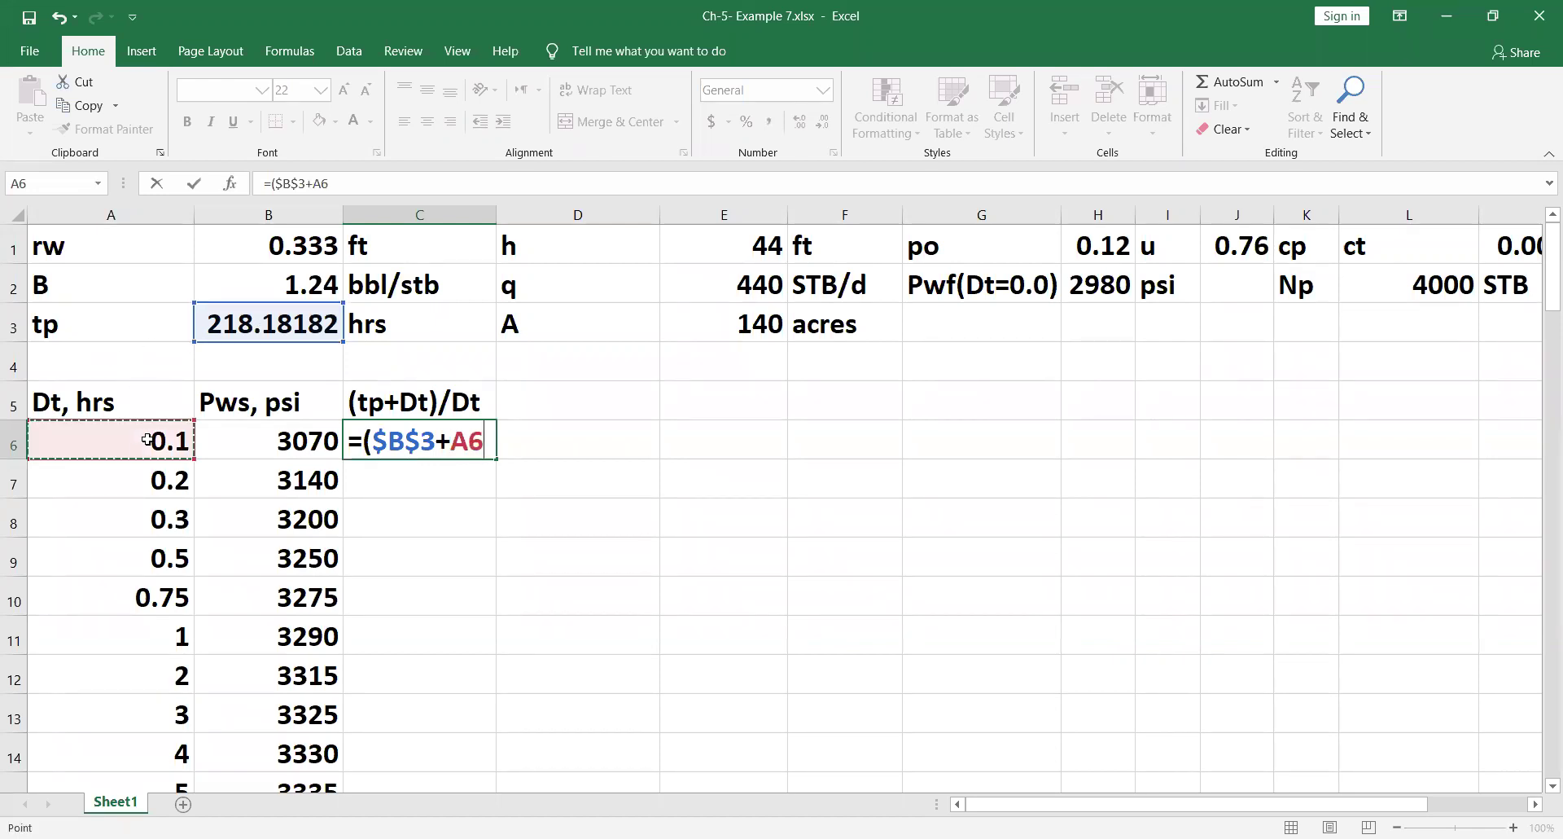
type(")/")
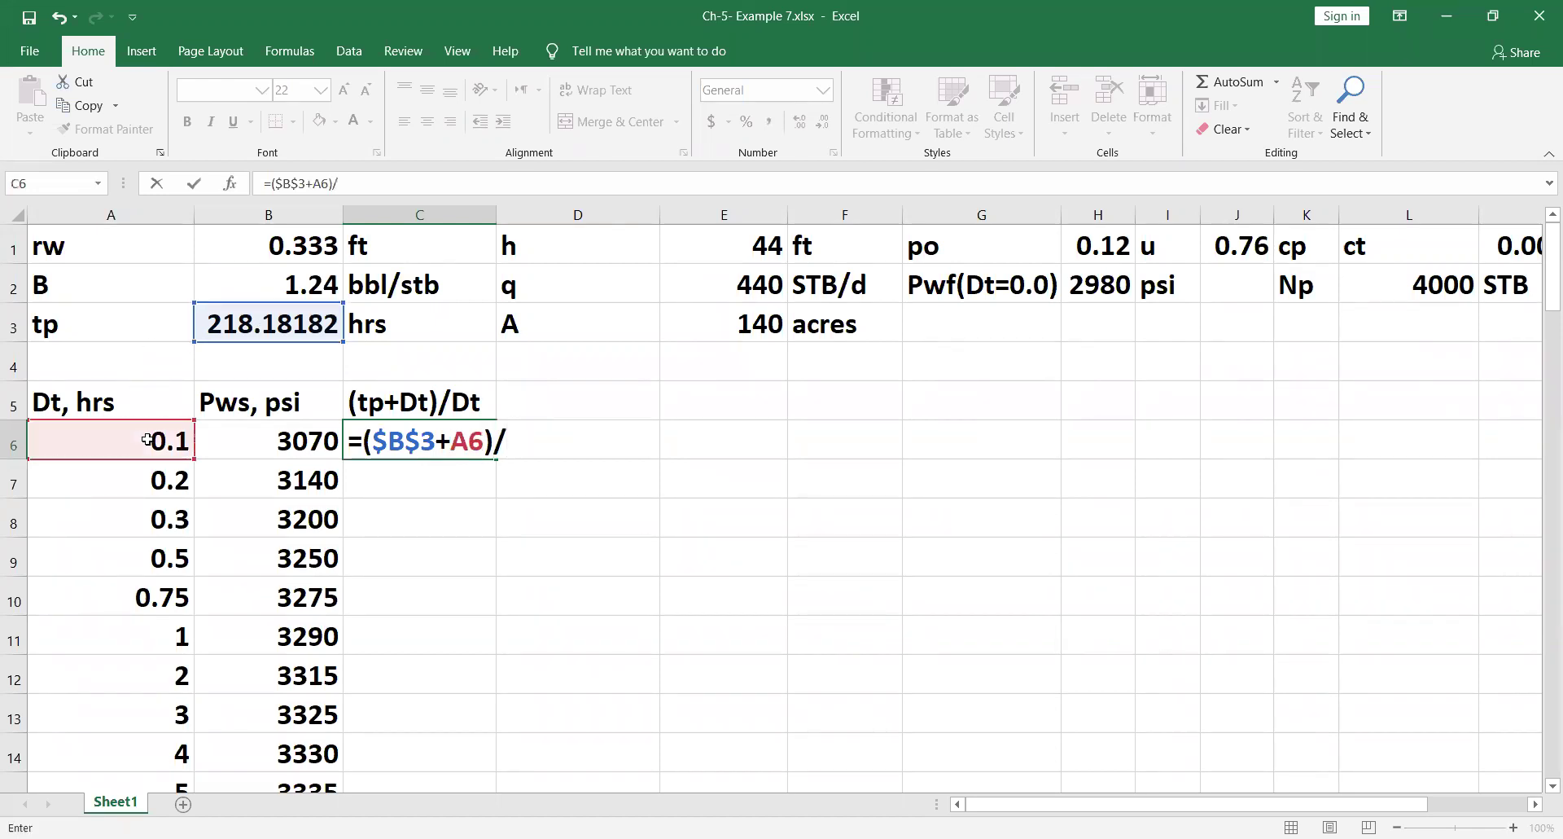
left_click(147, 439)
key("Return")
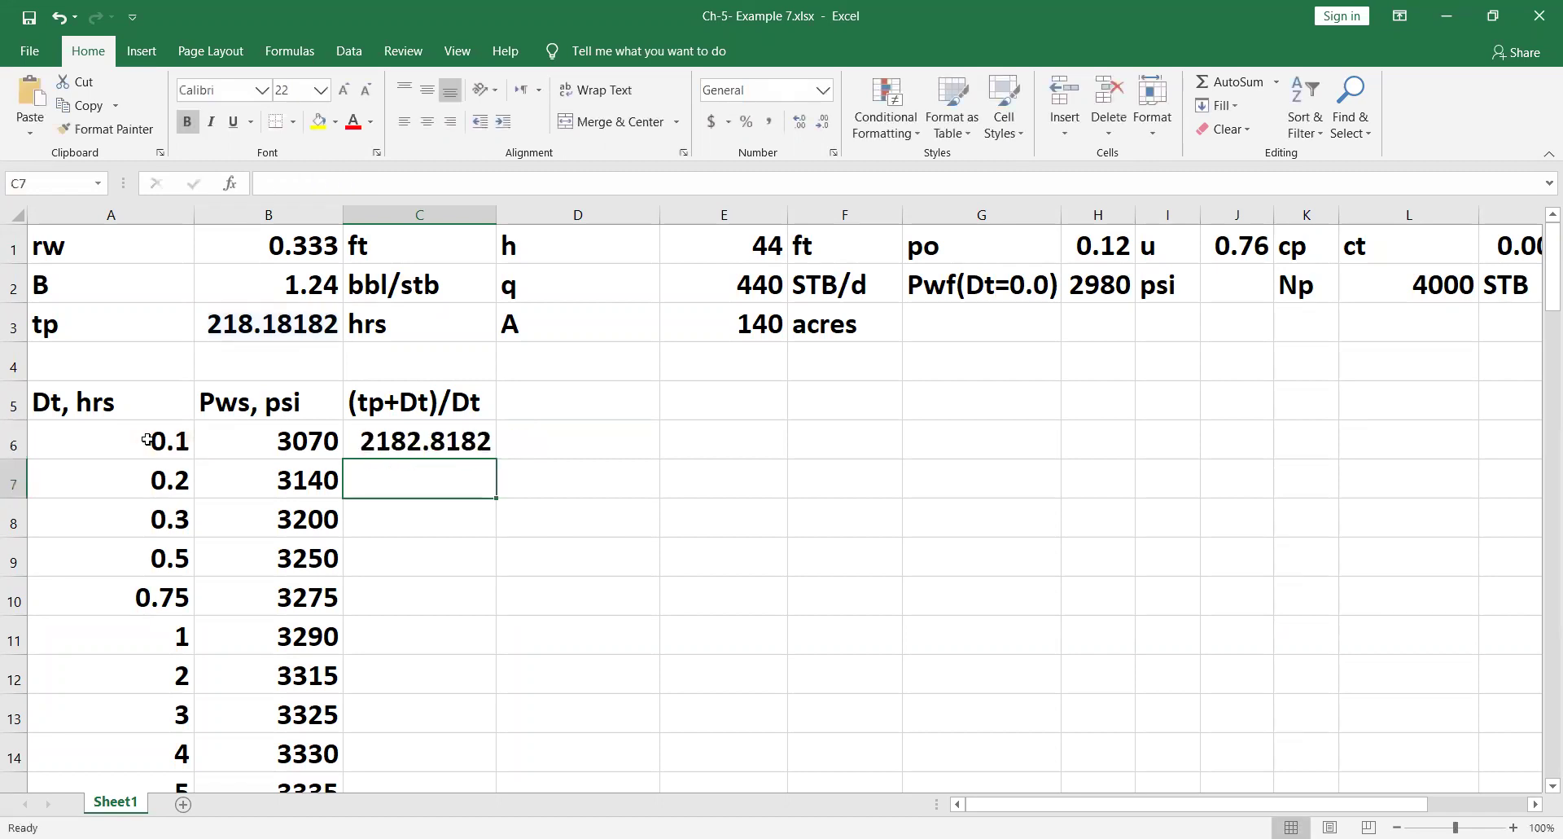
Fill the (tp+Dt)/Dt formula from C6 down through C25 for all shut-in times
left_click(440, 440)
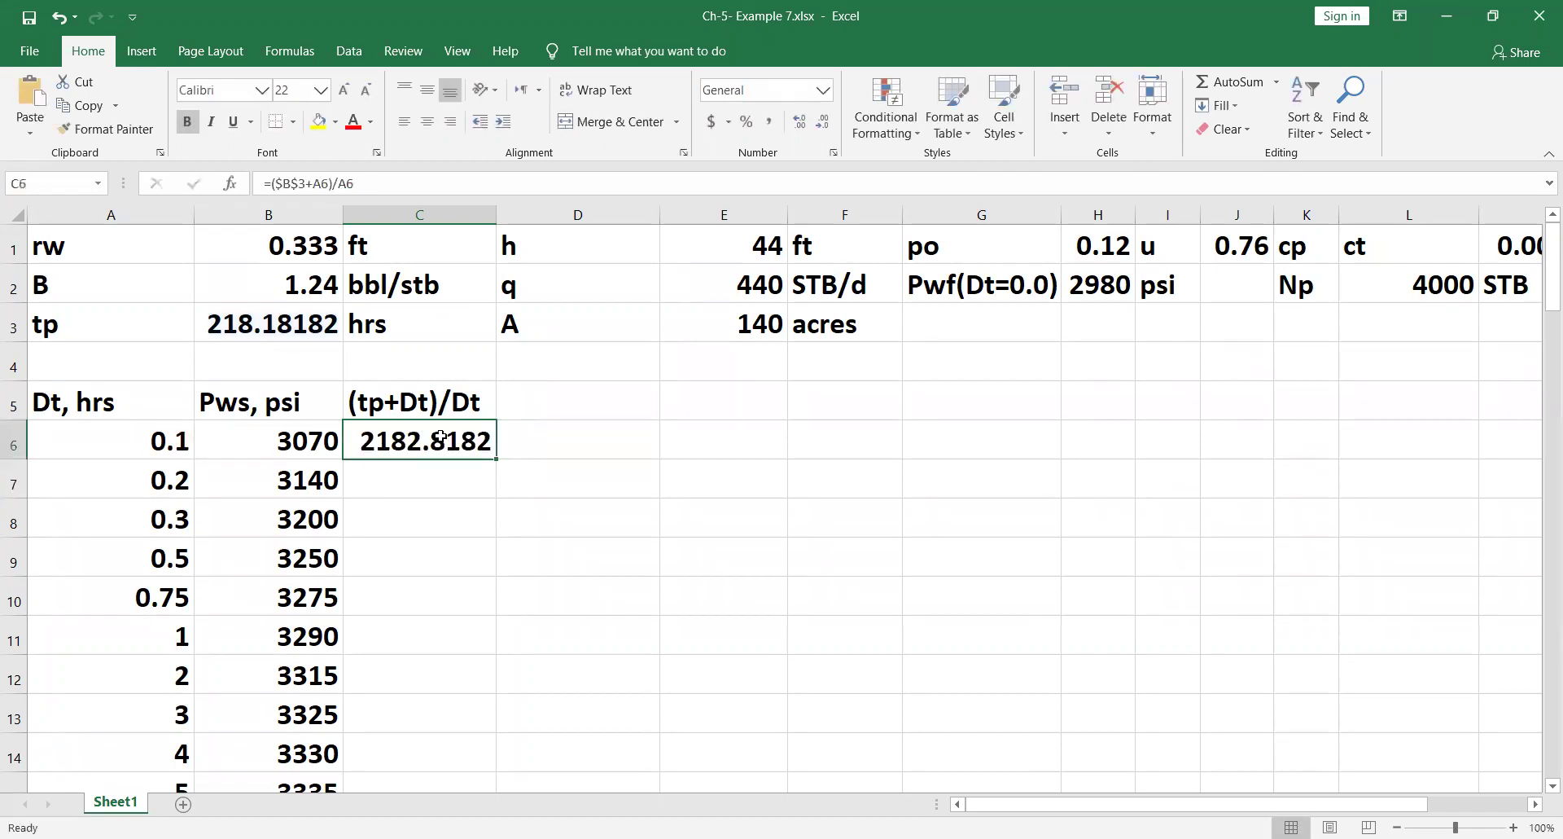
double_click(496, 462)
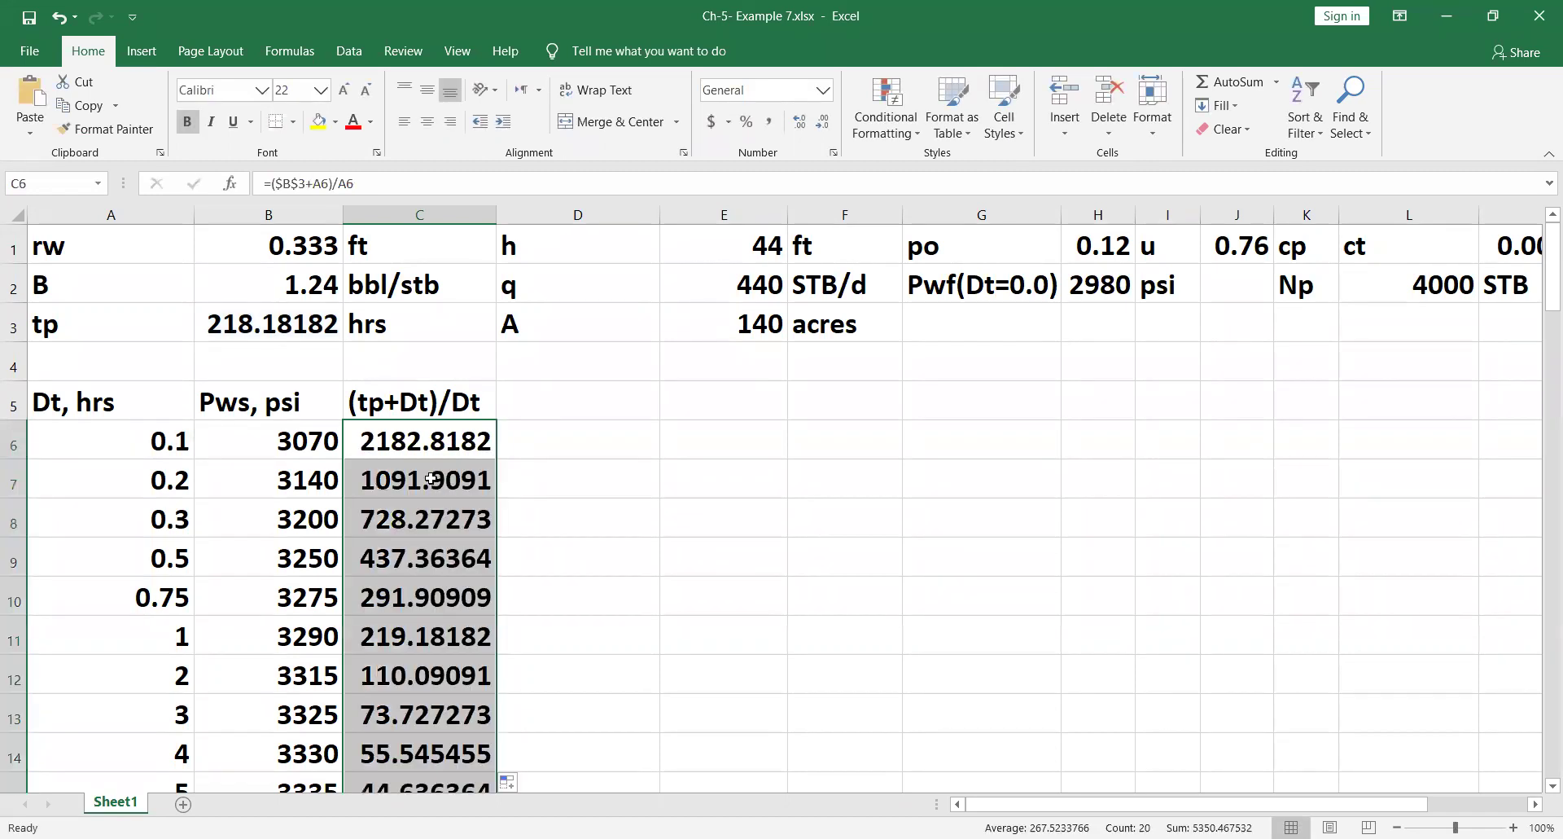
left_click(365, 441)
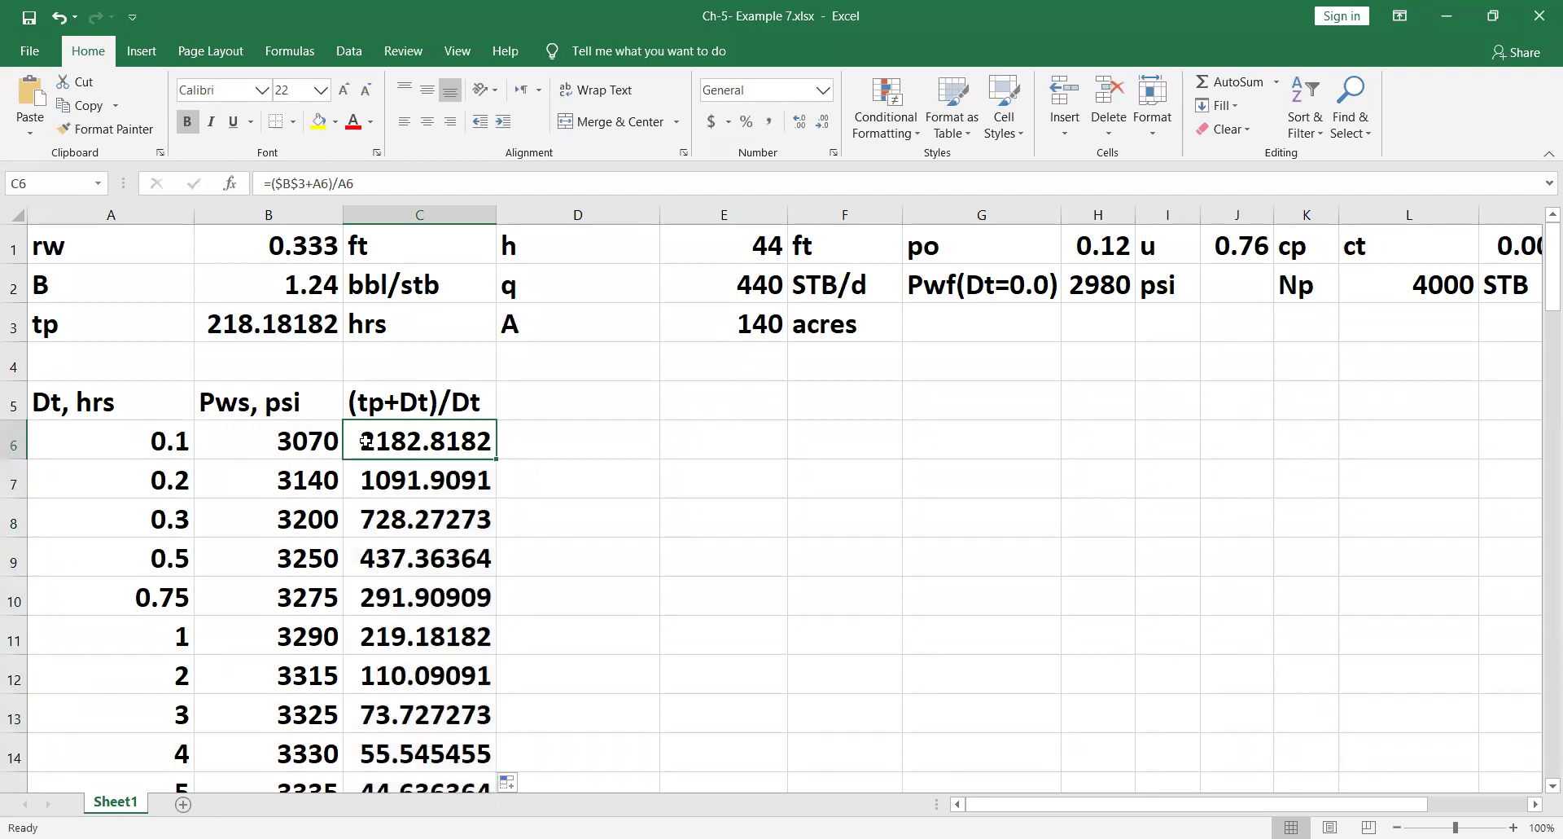
scroll(365, 440, "down", 5)
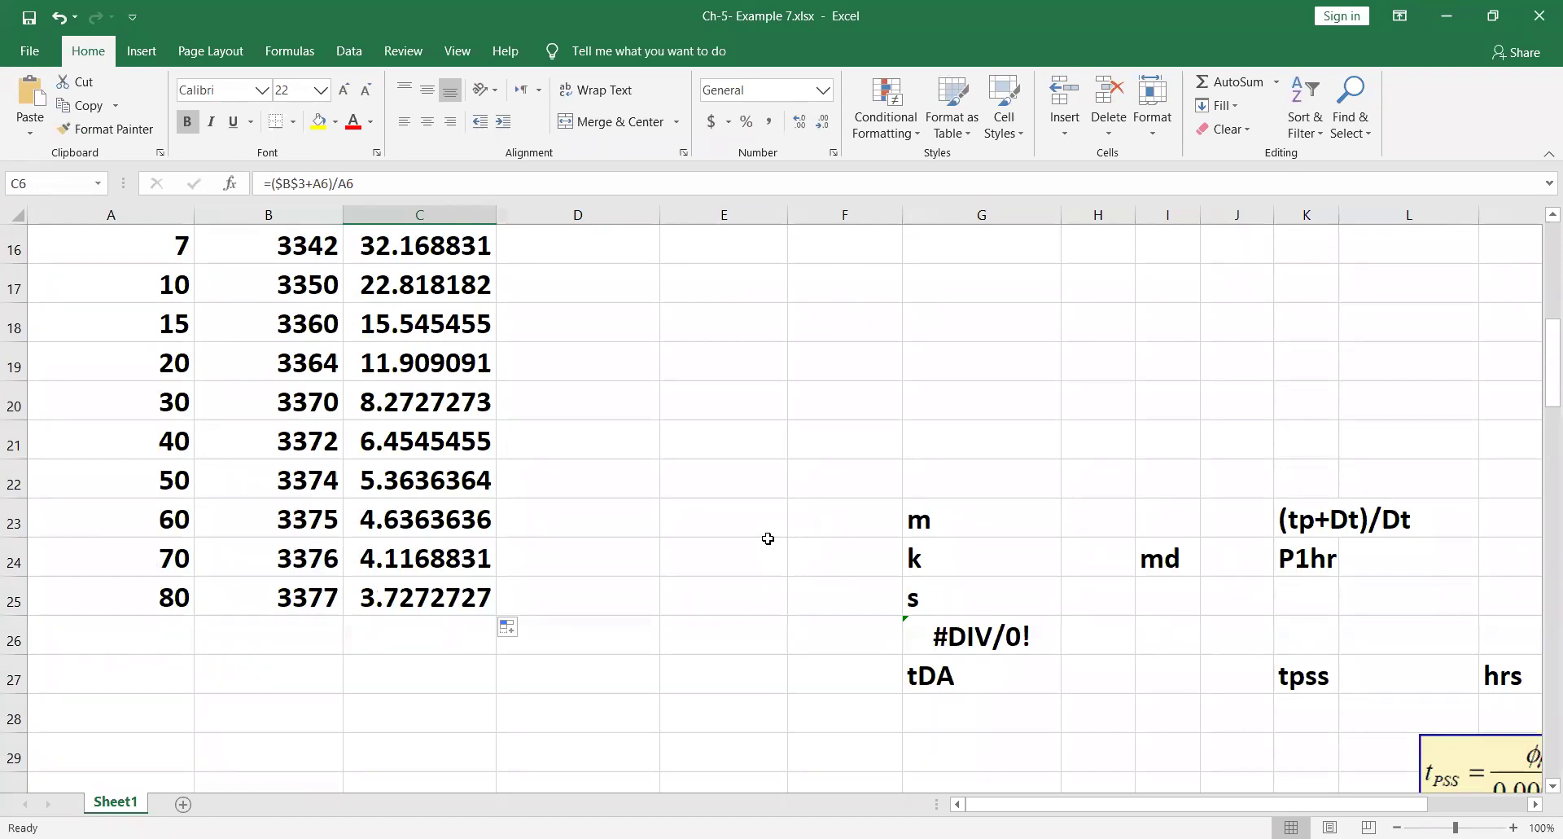
scroll(768, 538, "up", 4)
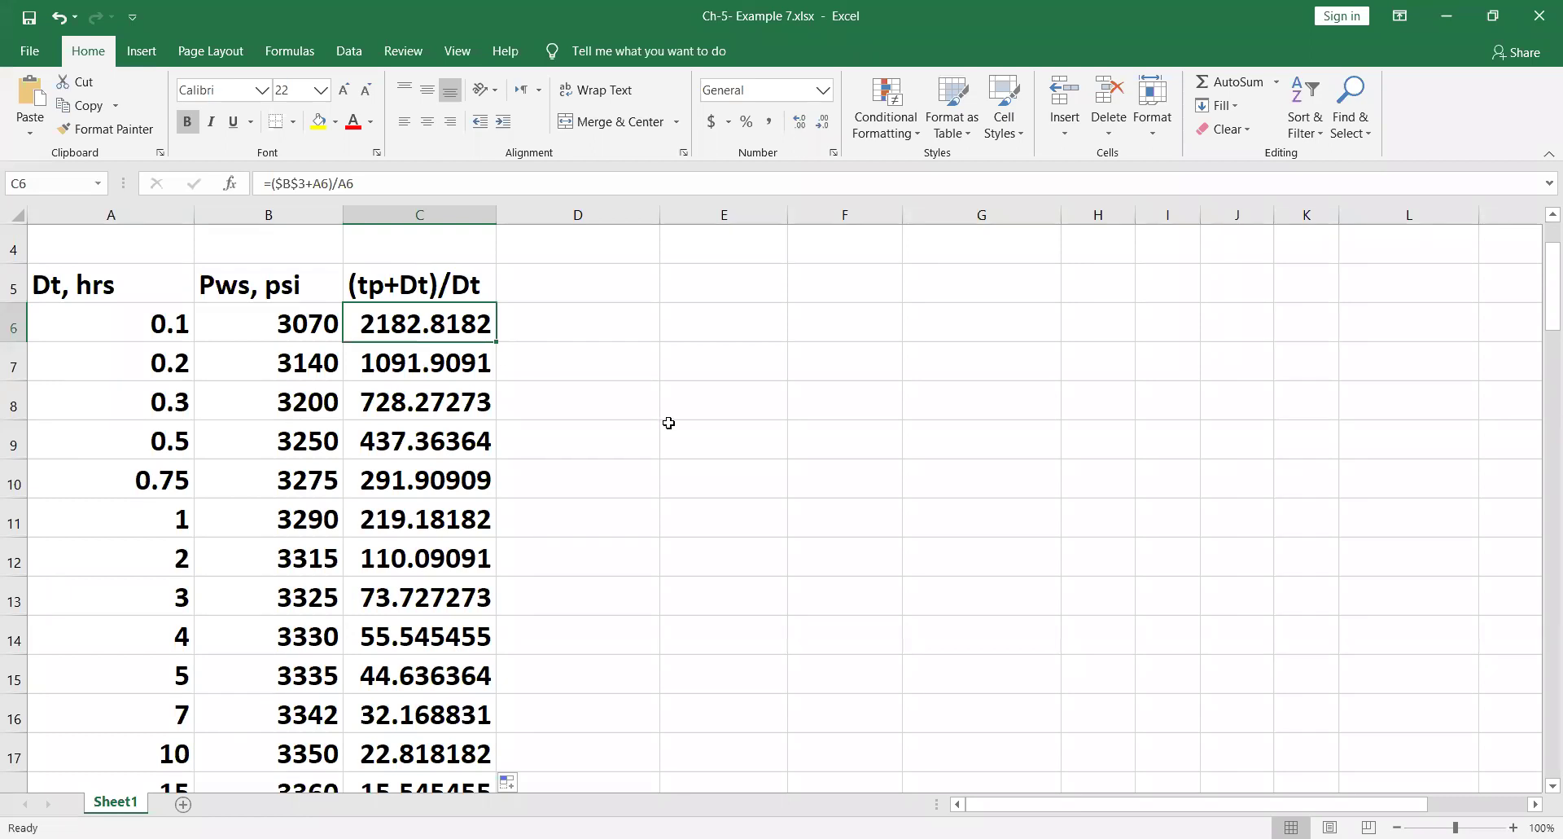
scroll(668, 423, "up", 1)
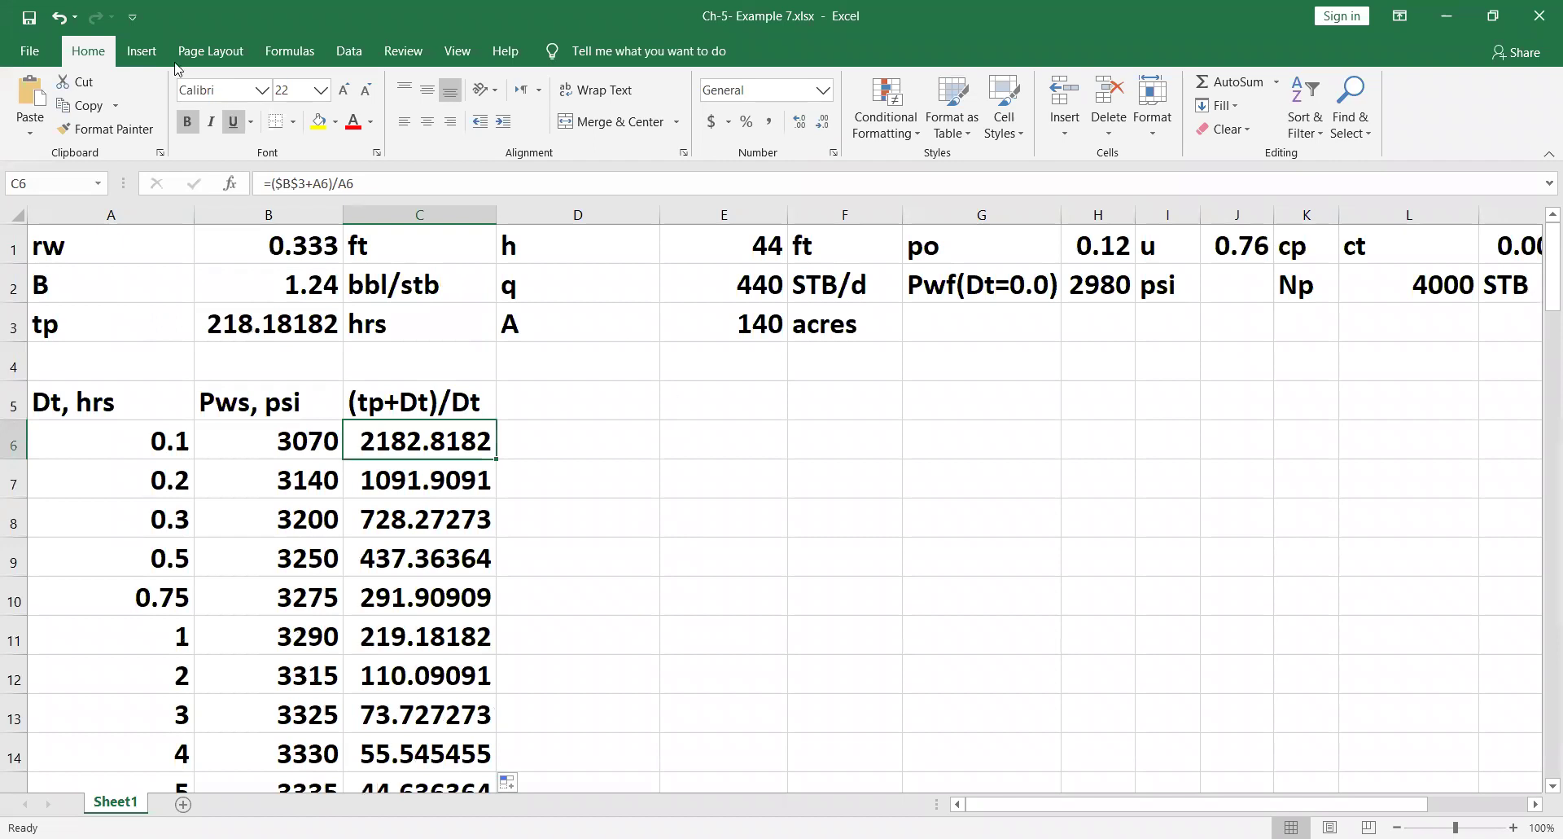
Insert a markers-only scatter chart beside the data table and enlarge it to span about columns E to L from row 5
left_click(144, 54)
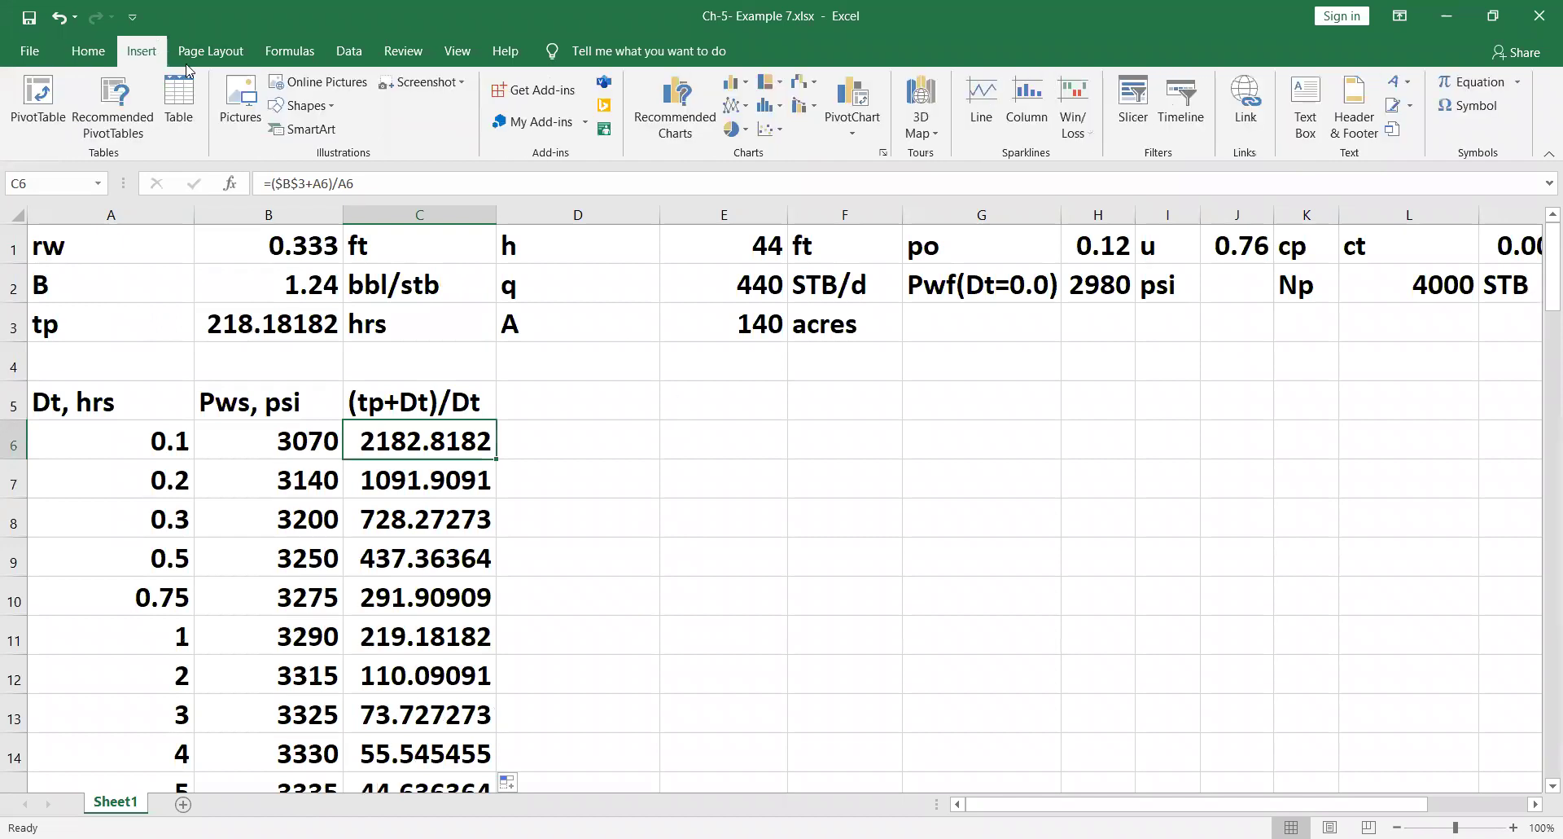
left_click(775, 130)
left_click(784, 193)
left_click_drag(855, 473, 1138, 548)
left_click_drag(828, 444, 666, 394)
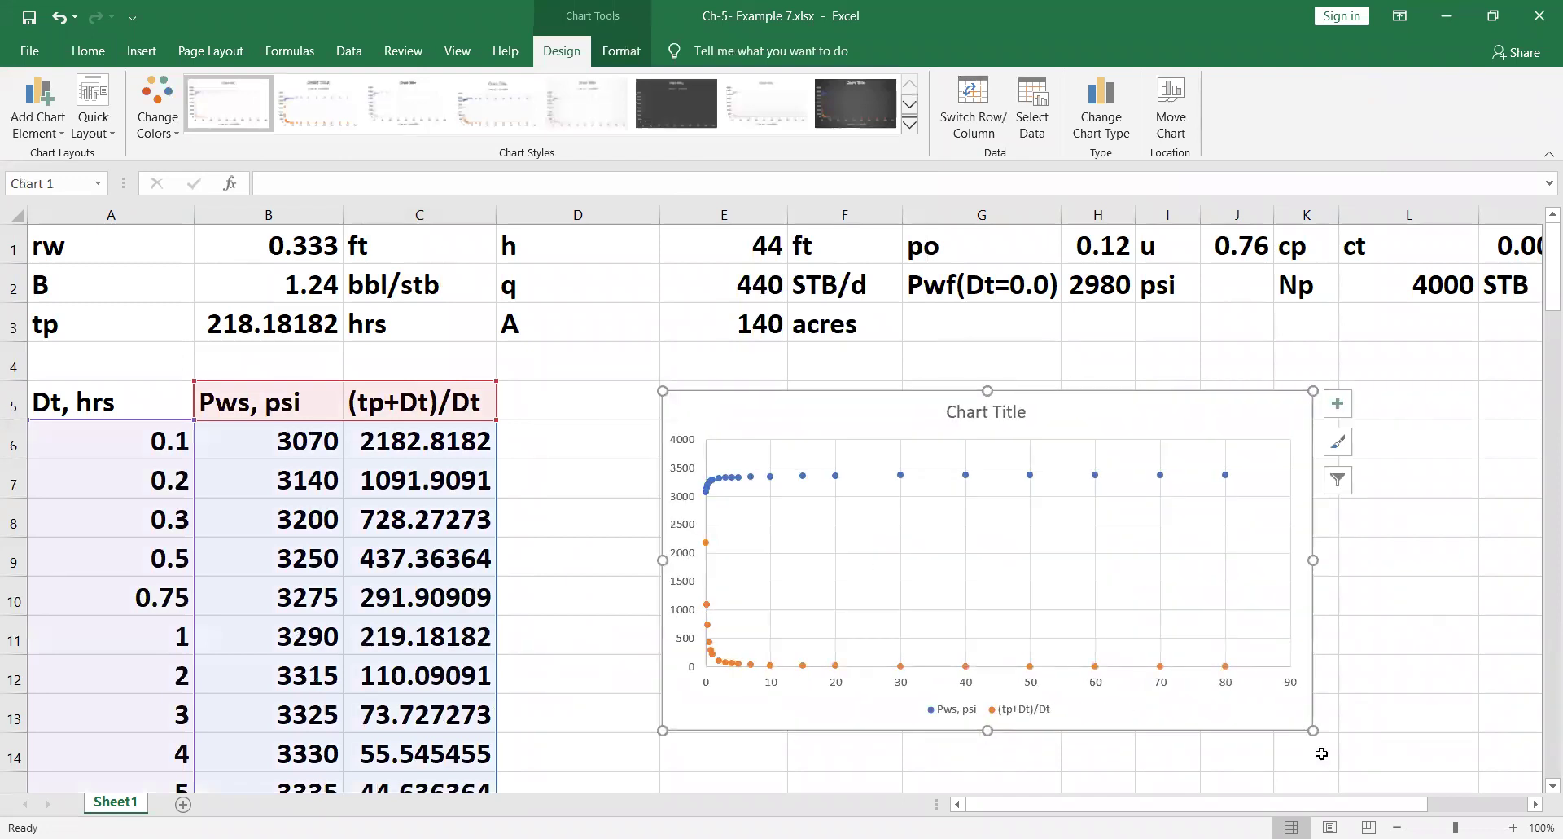
left_click_drag(1311, 729, 1474, 783)
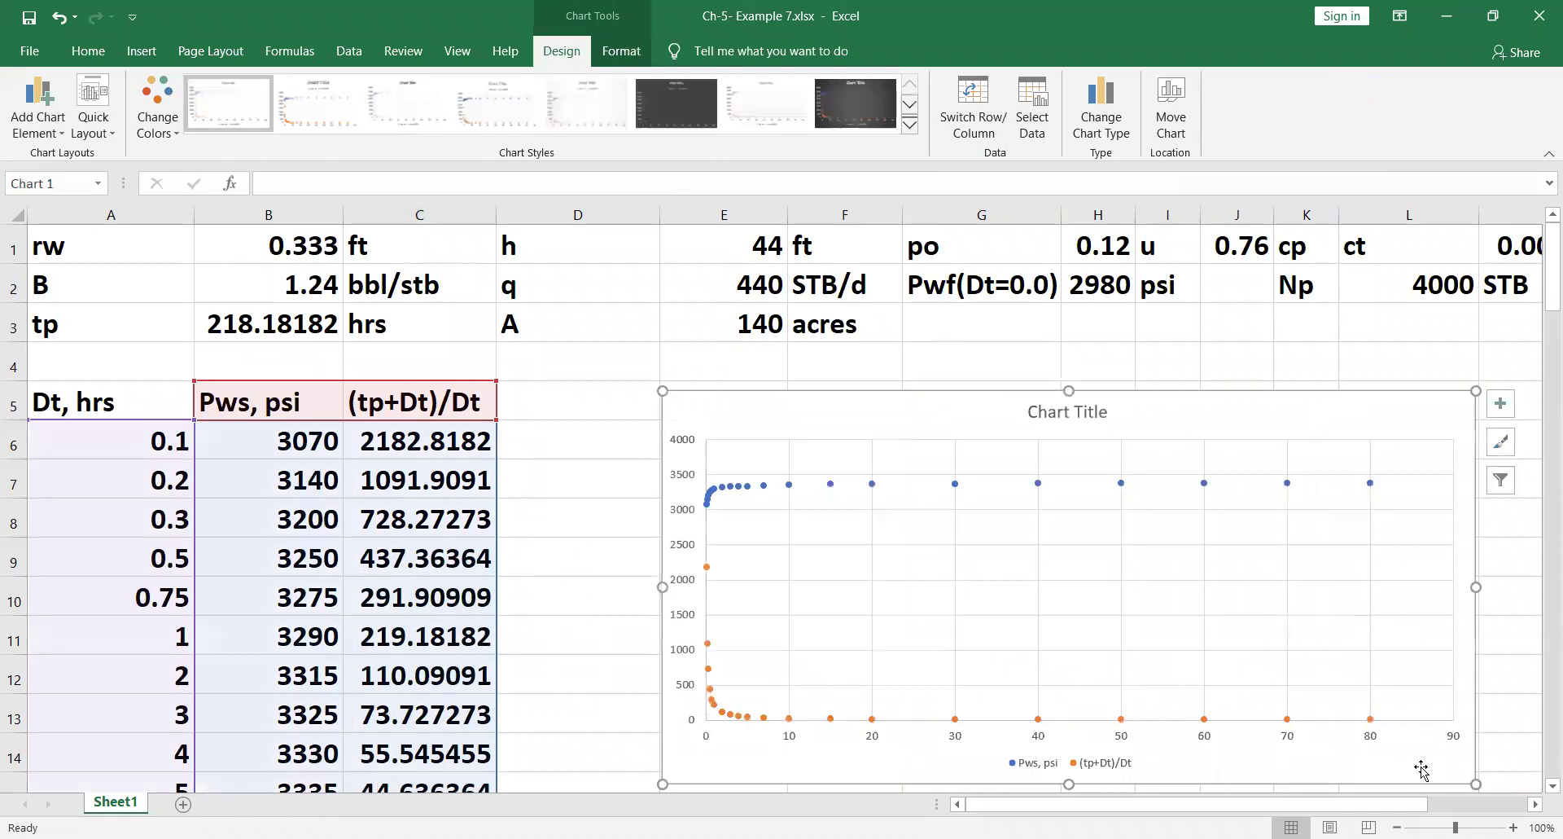
Delete the scatter chart's title and clear both automatically plotted series, Pws and (tp+Dt)/Dt
left_click(1046, 423)
key("Delete")
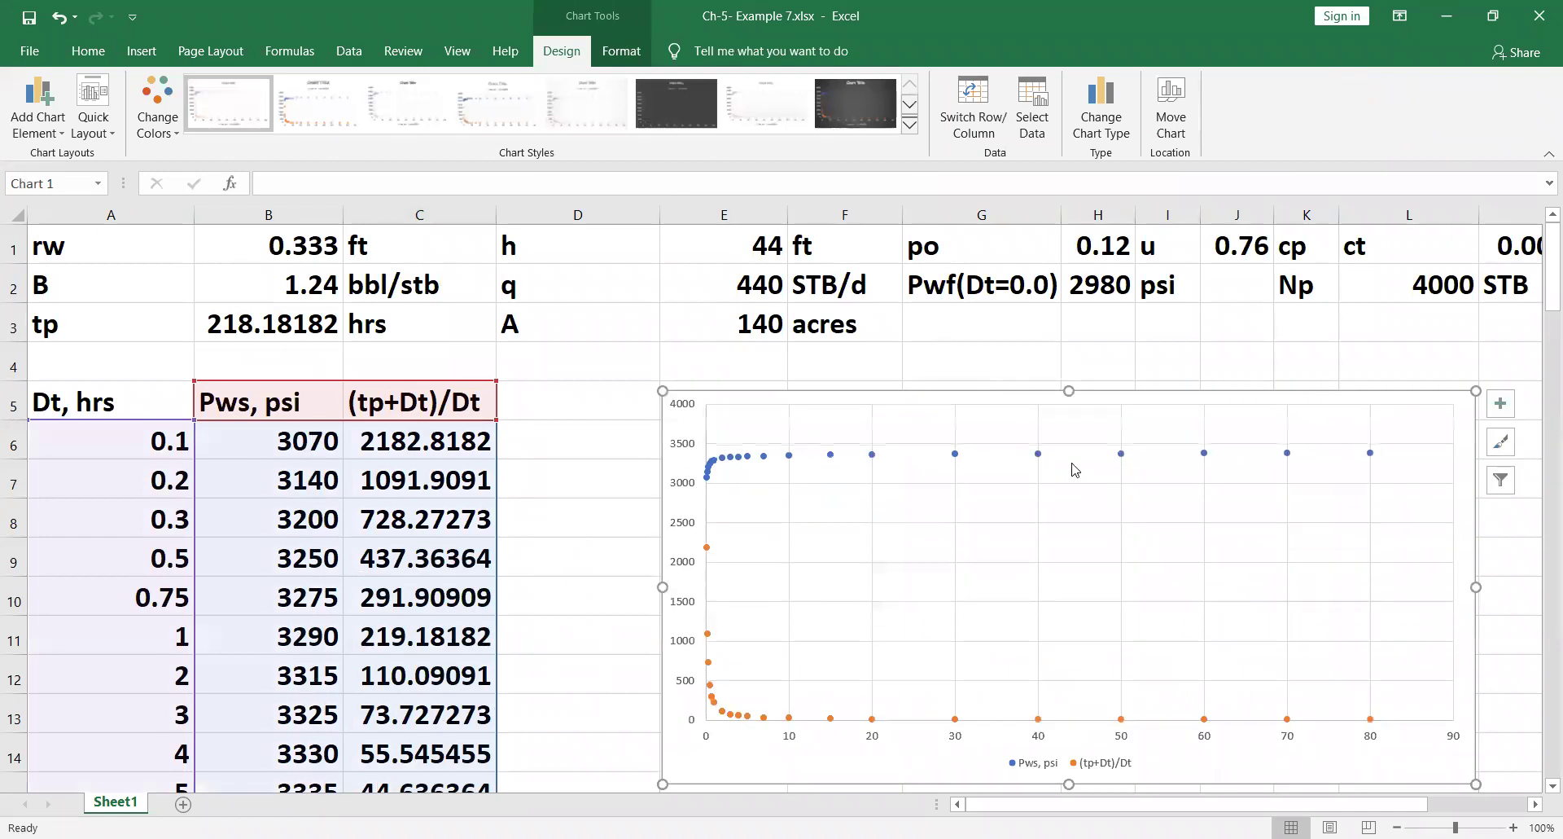
right_click(745, 721)
left_click(788, 528)
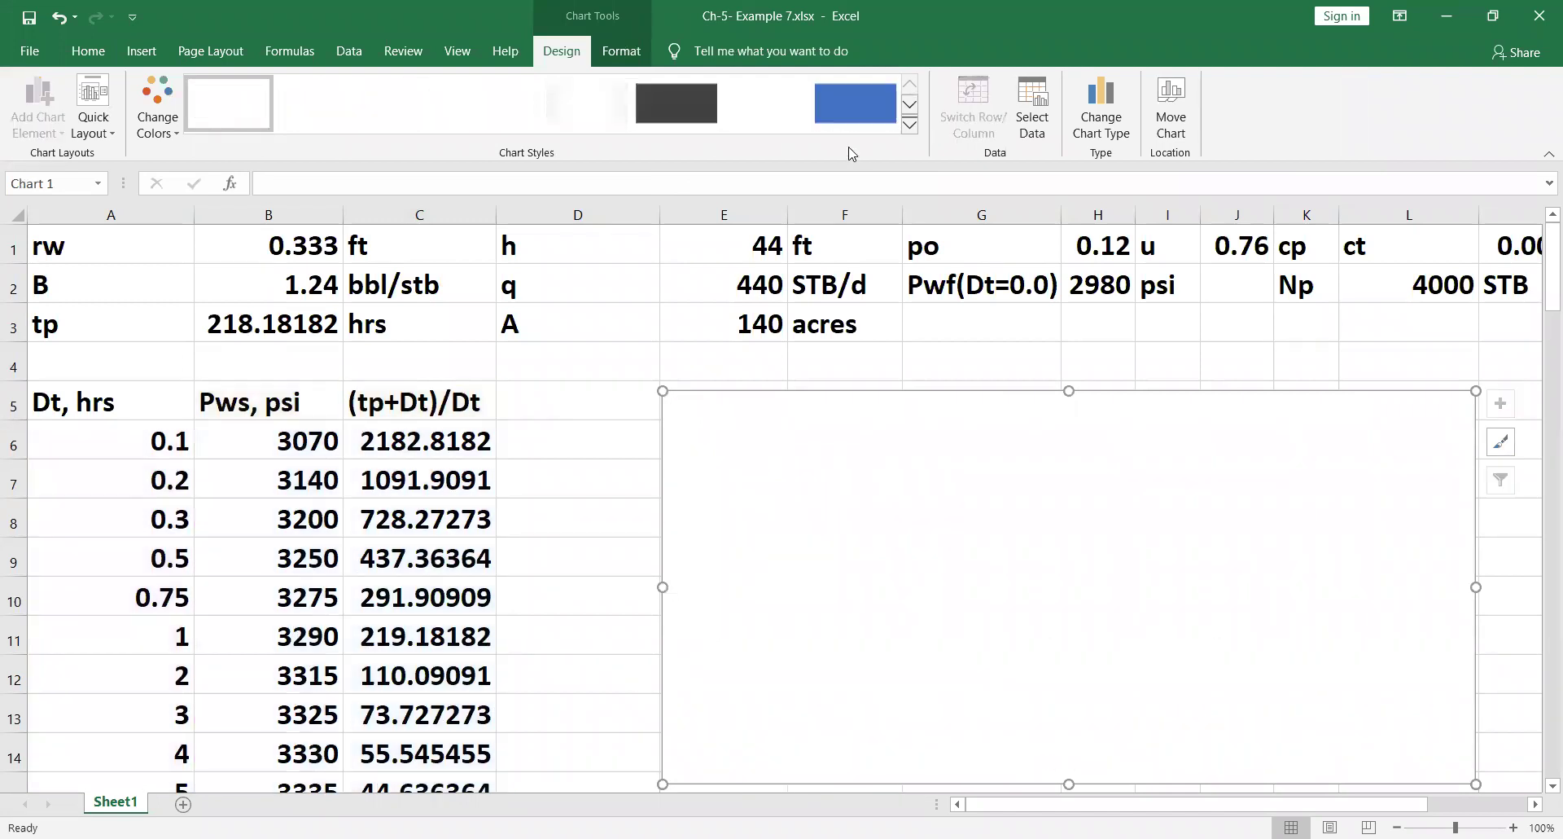
Stretch the empty chart's lower edge down to about row 16
scroll(871, 564, "down", 2)
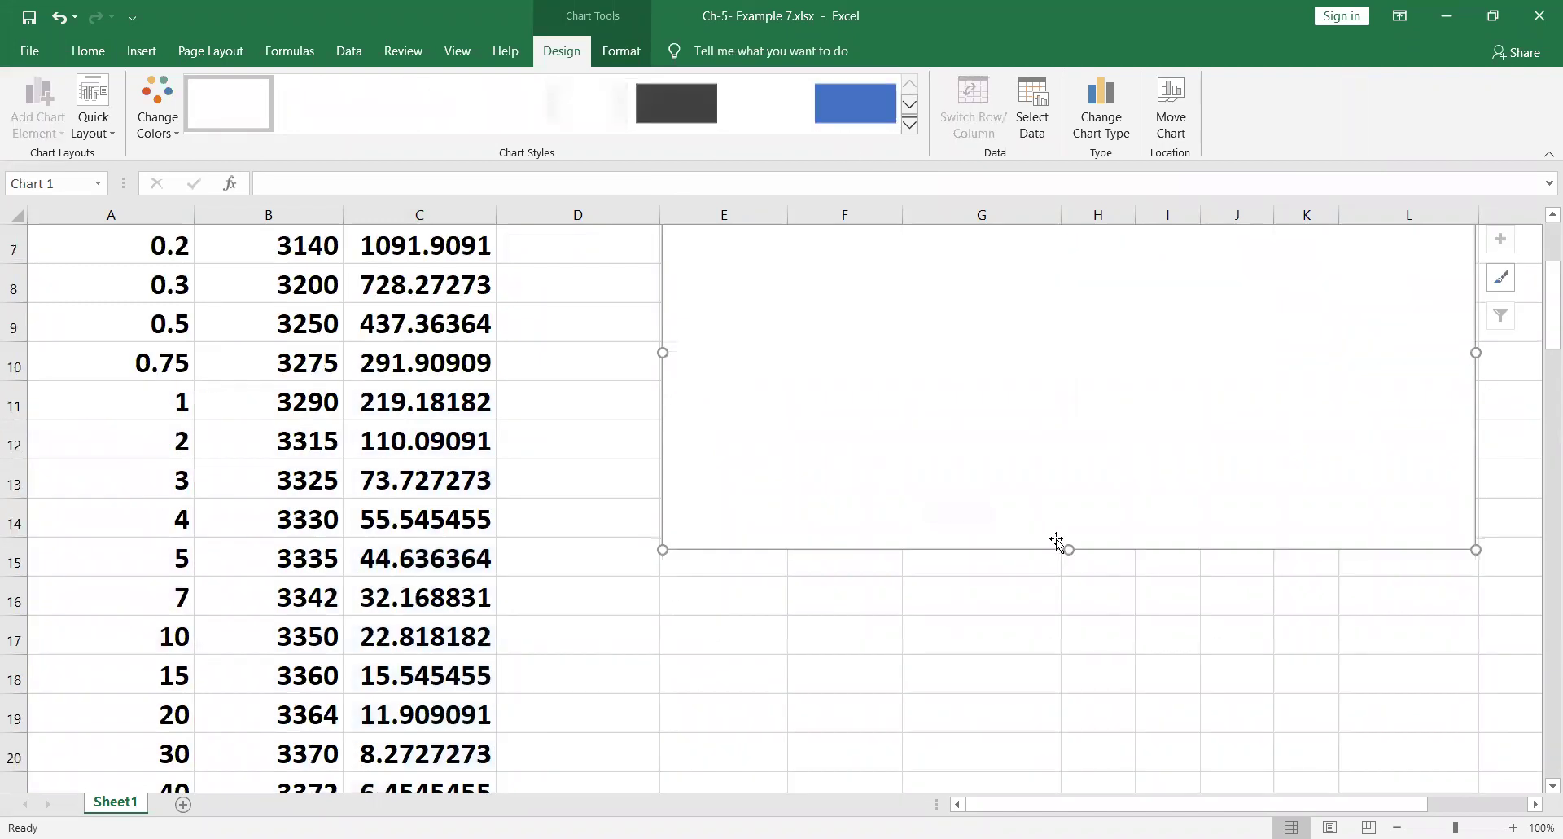
left_click_drag(1069, 549, 1075, 609)
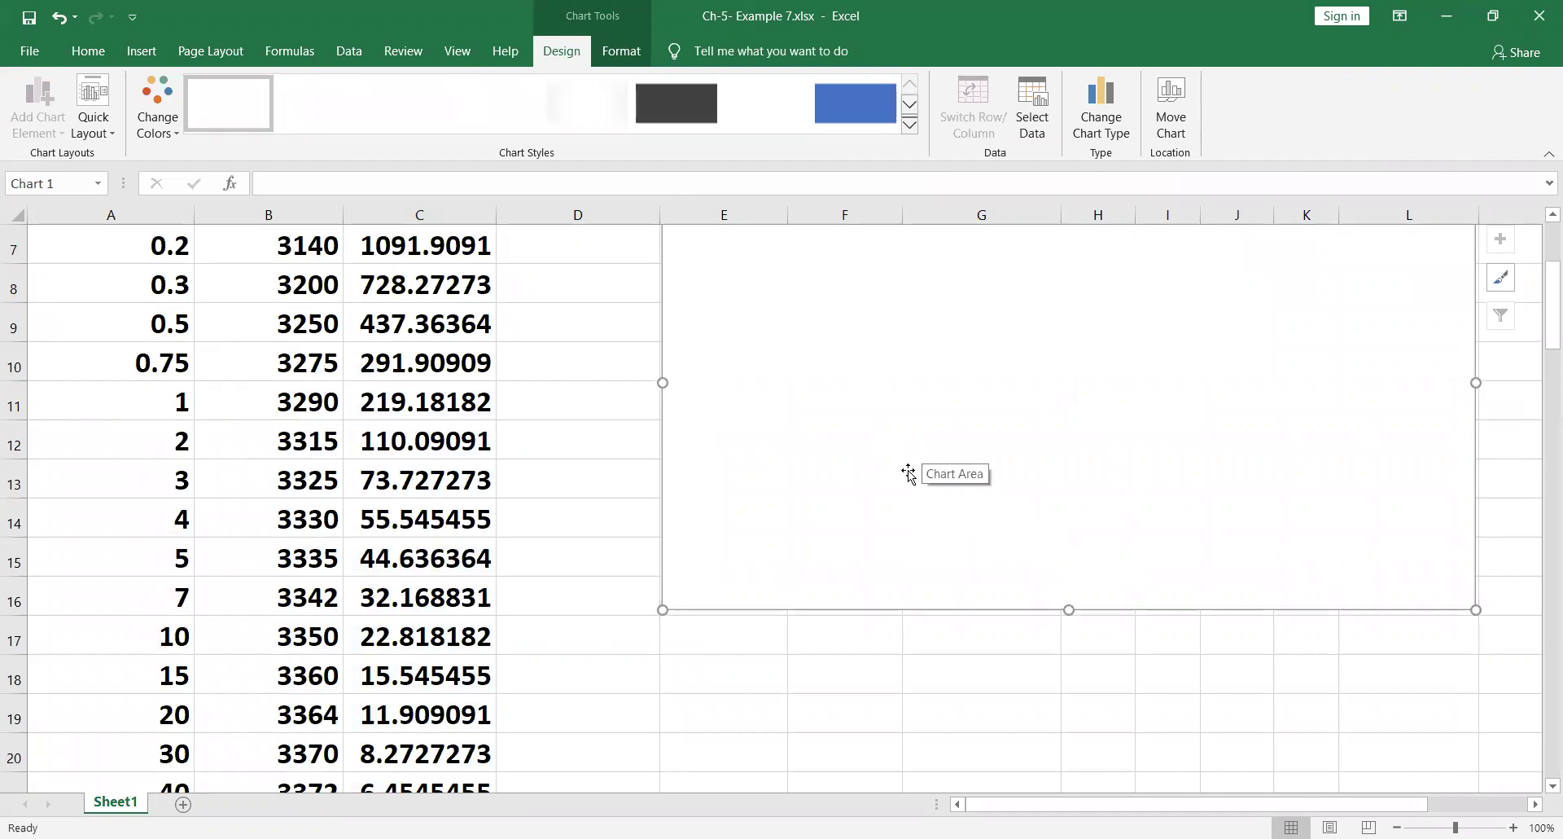
scroll(907, 479, "up", 2)
Add a new series to the empty chart with the (tp+Dt)/Dt range C6:C25 as its X values
right_click(907, 478)
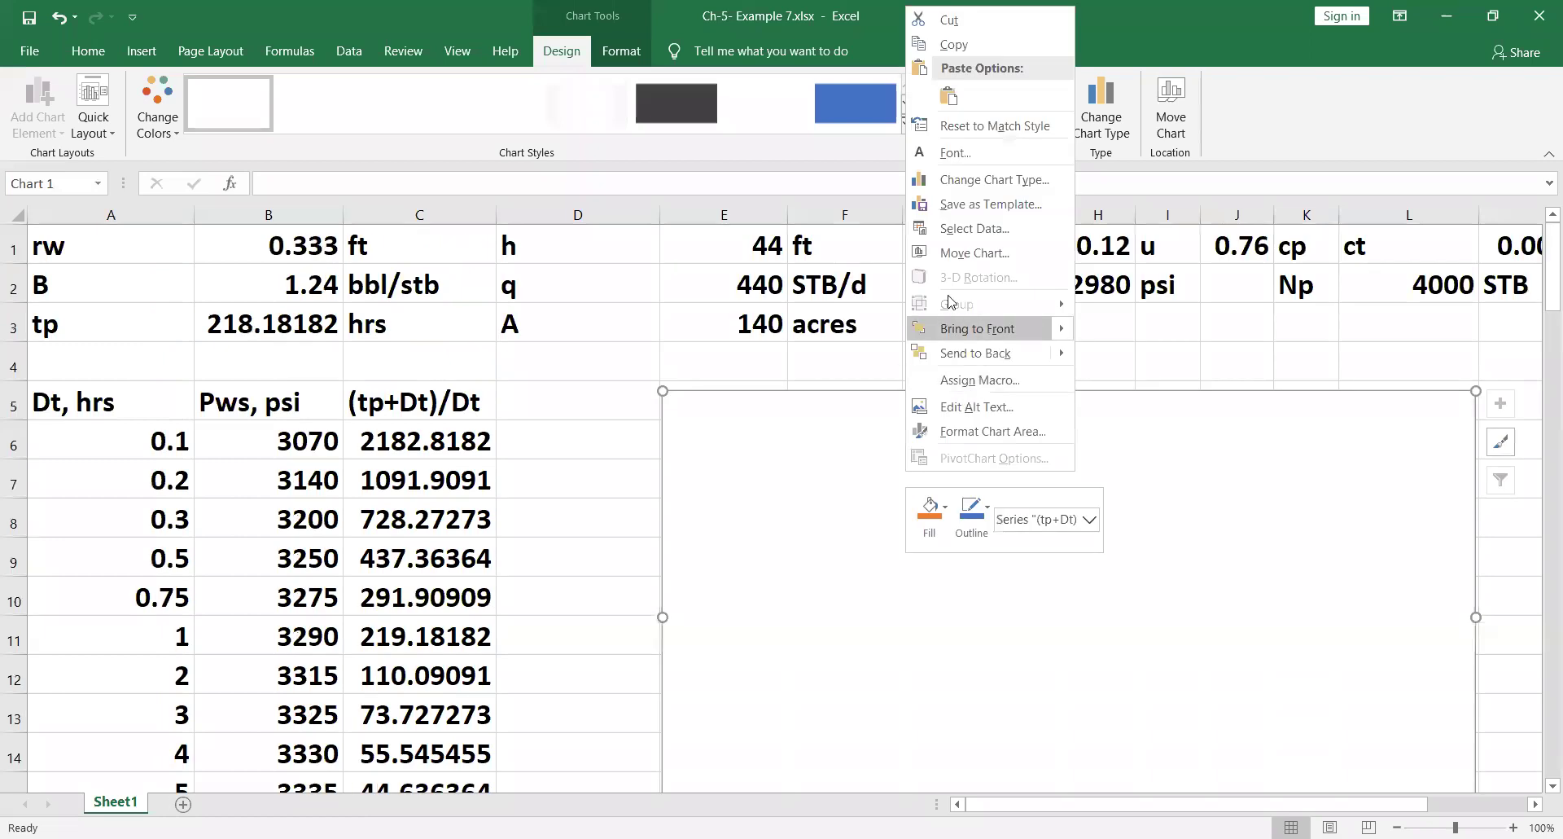
left_click(950, 228)
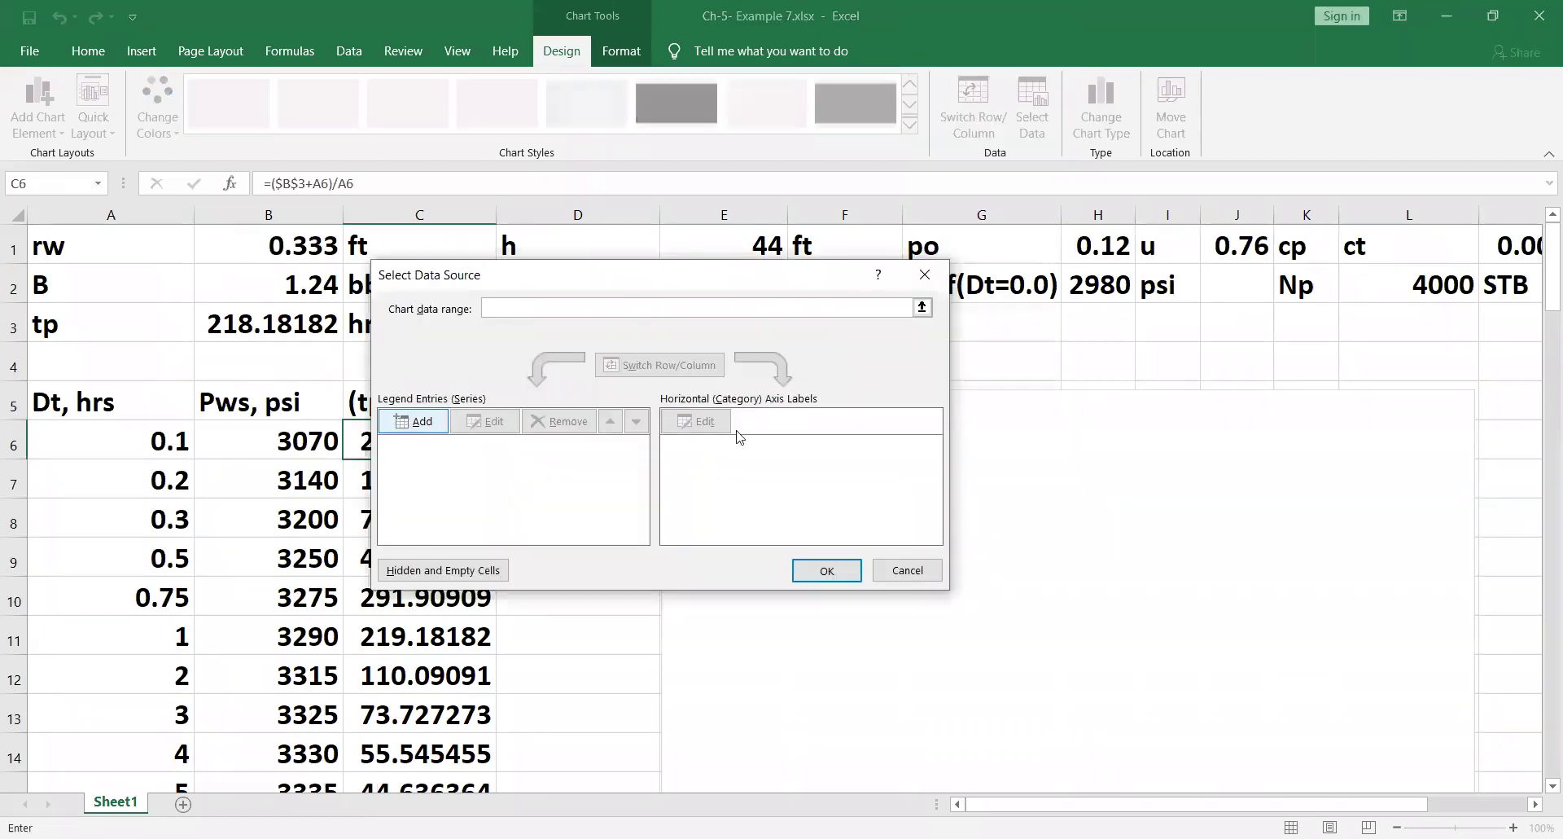
left_click(434, 429)
left_click(440, 444)
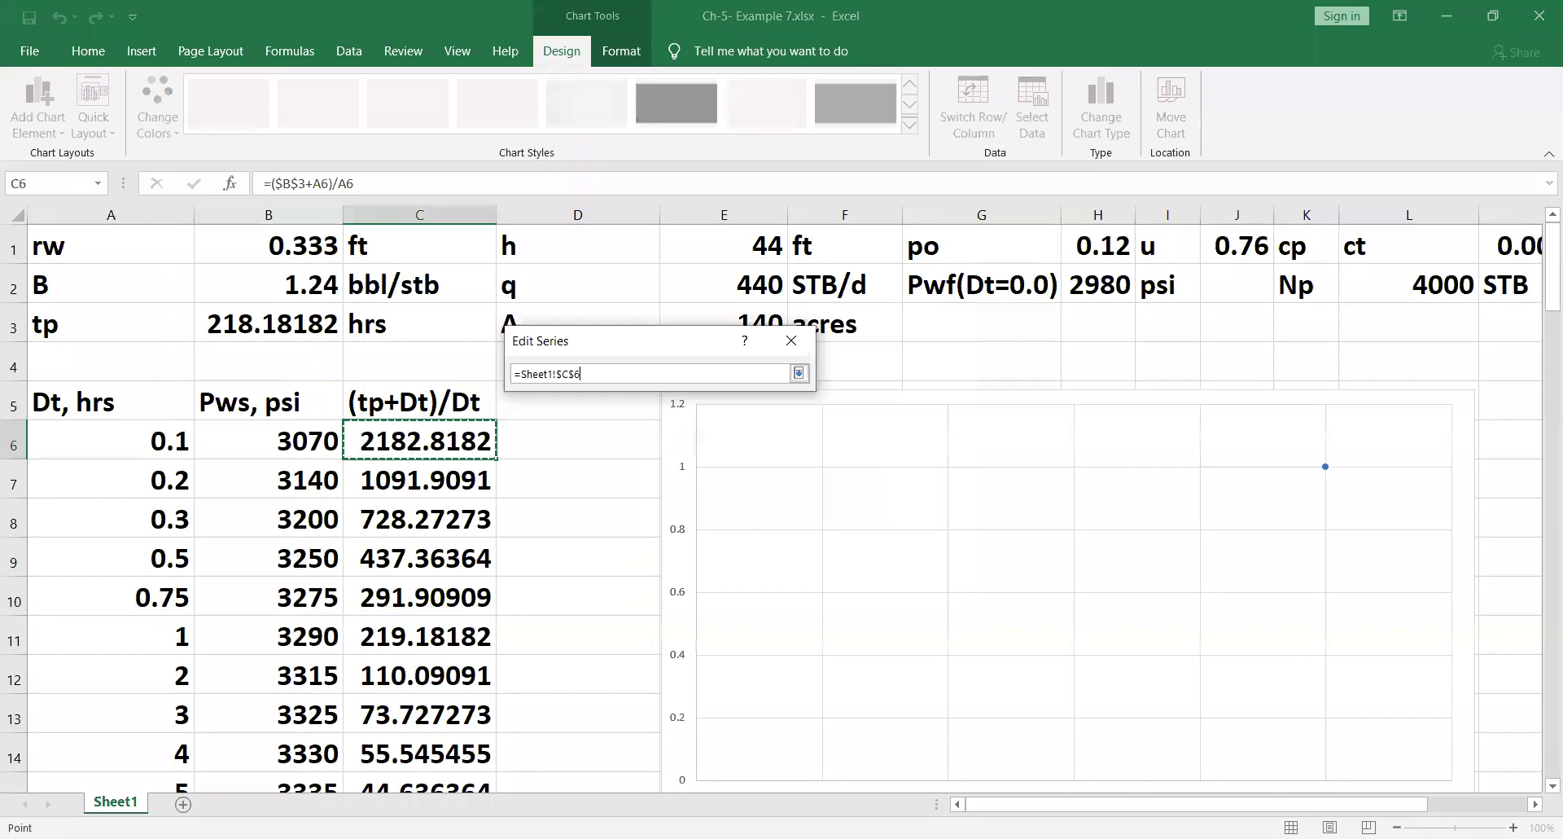
left_click_drag(440, 444, 440, 720)
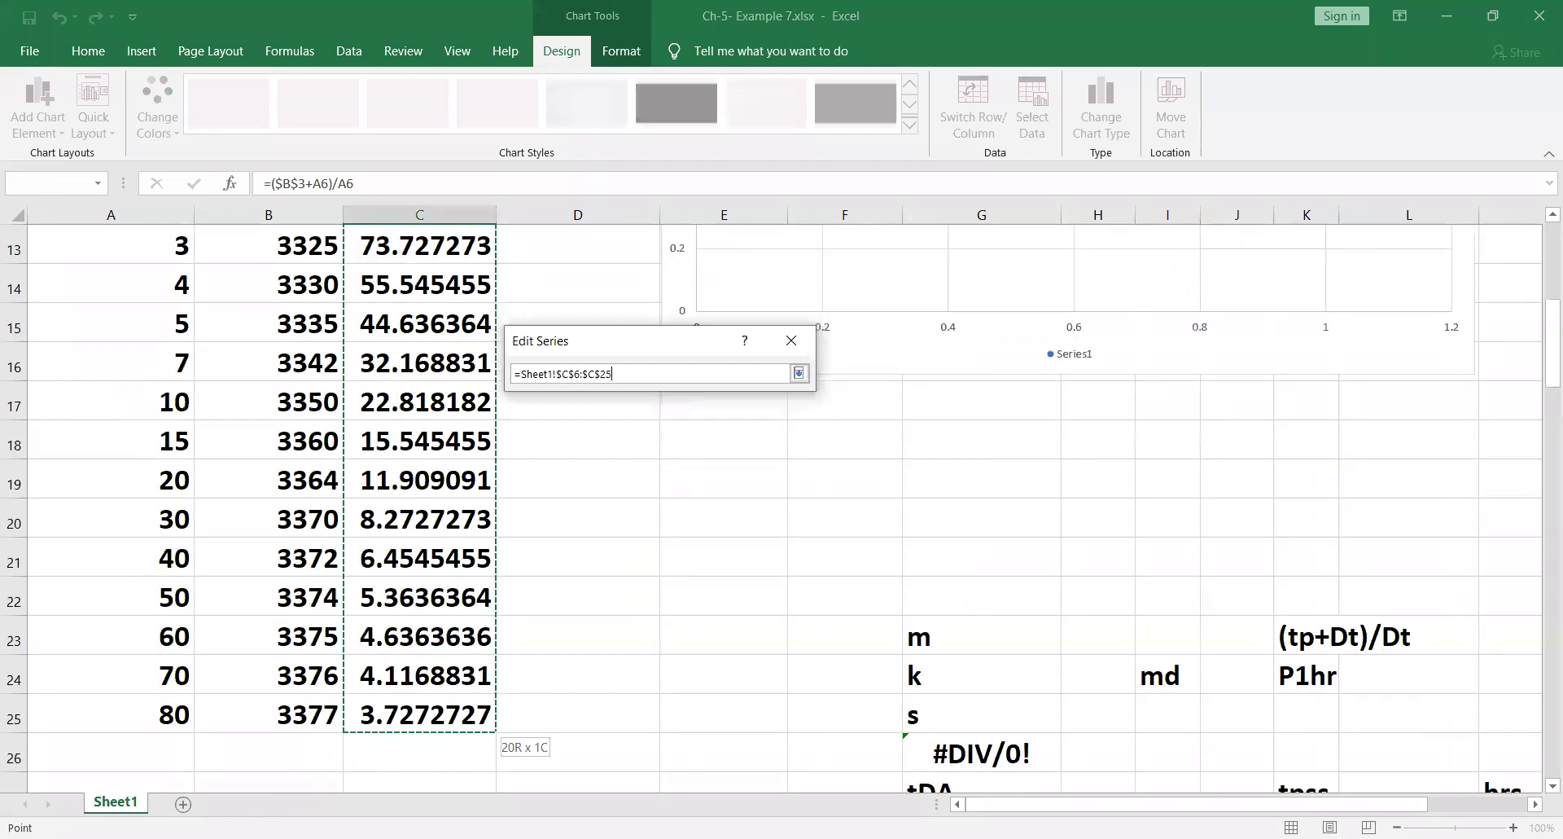
left_click(798, 372)
key("Tab")
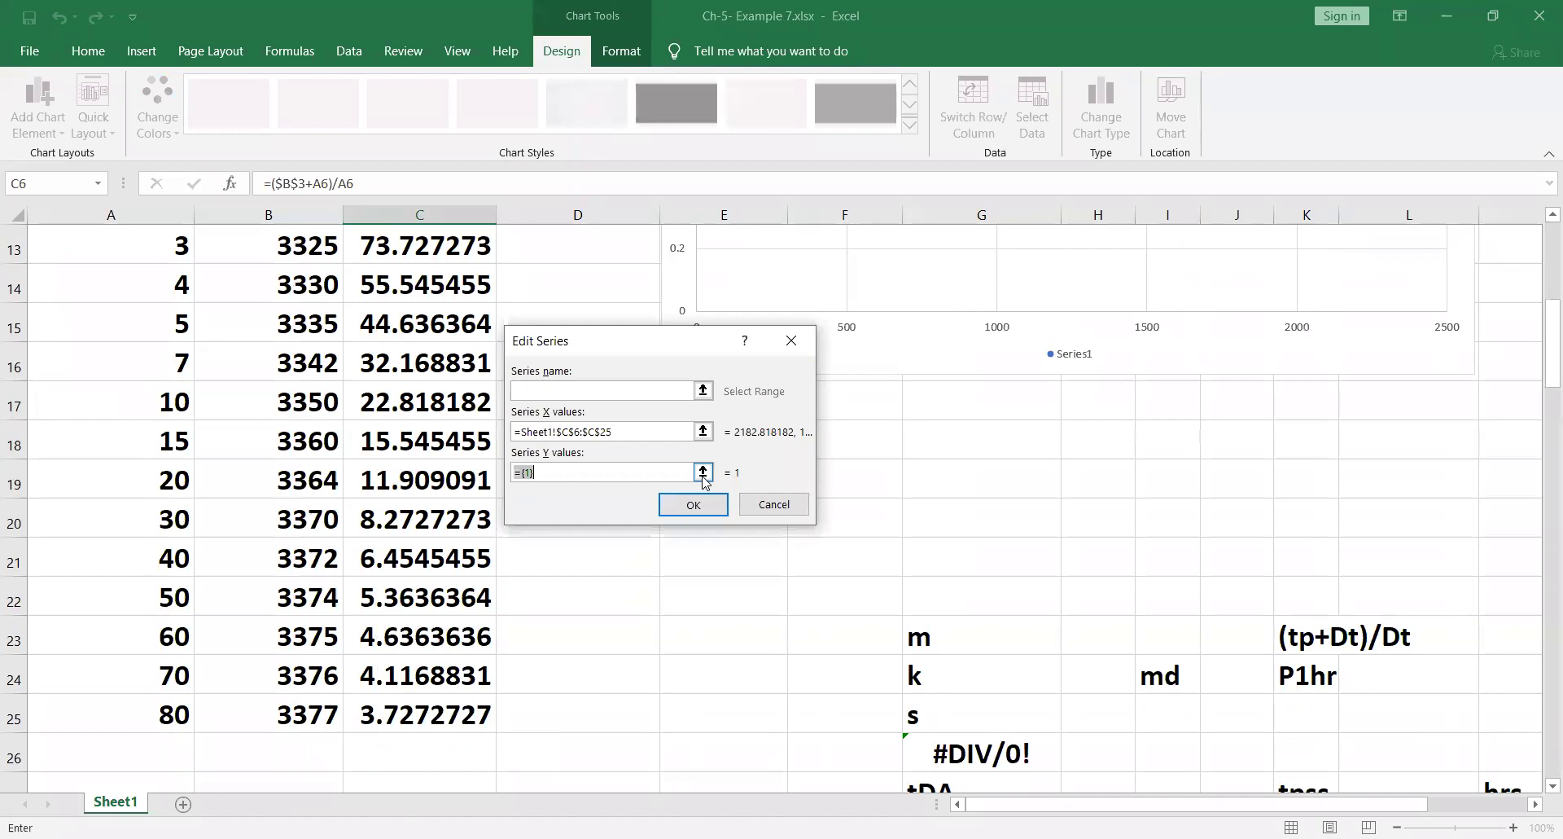
Set the new series' Y values to the Pws range B6:B25 and accept the chart's data source
scroll(220, 520, "up", 4)
left_click_drag(268, 441, 276, 489)
left_click_drag(283, 784, 277, 716)
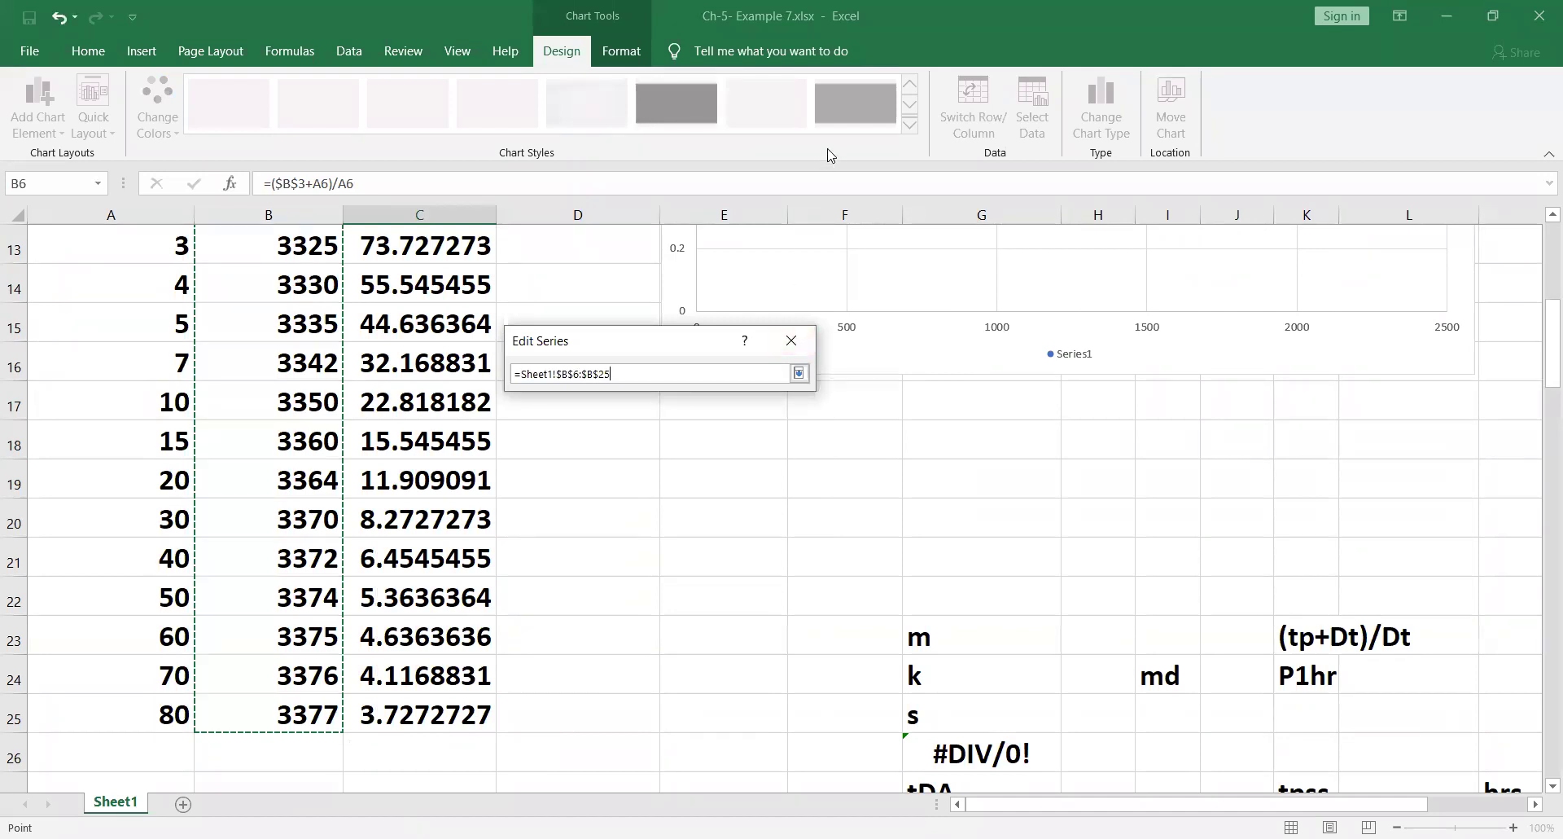
left_click(798, 379)
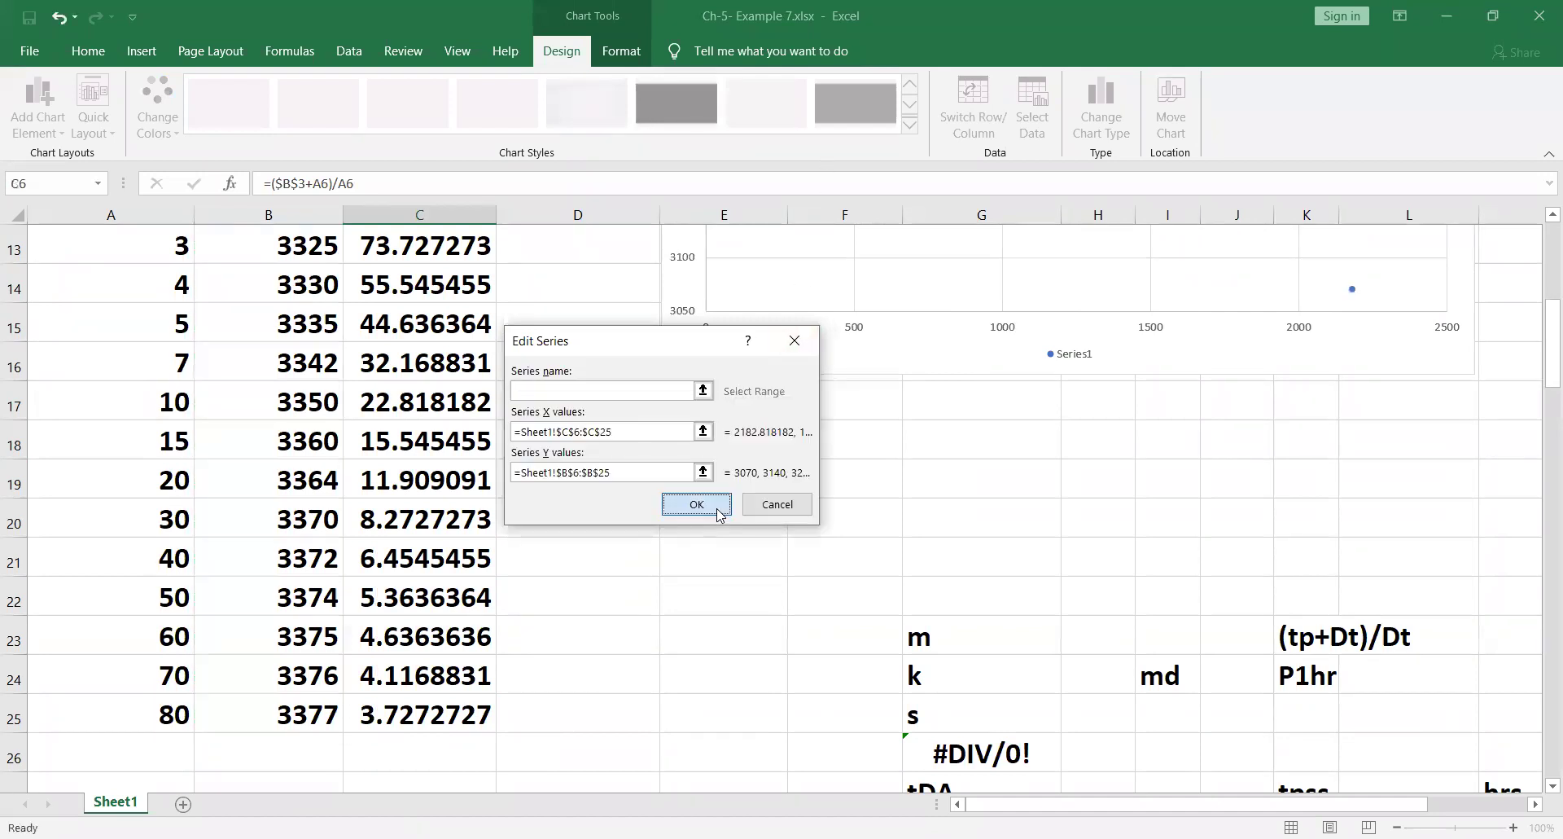
left_click(718, 512)
left_click(820, 471)
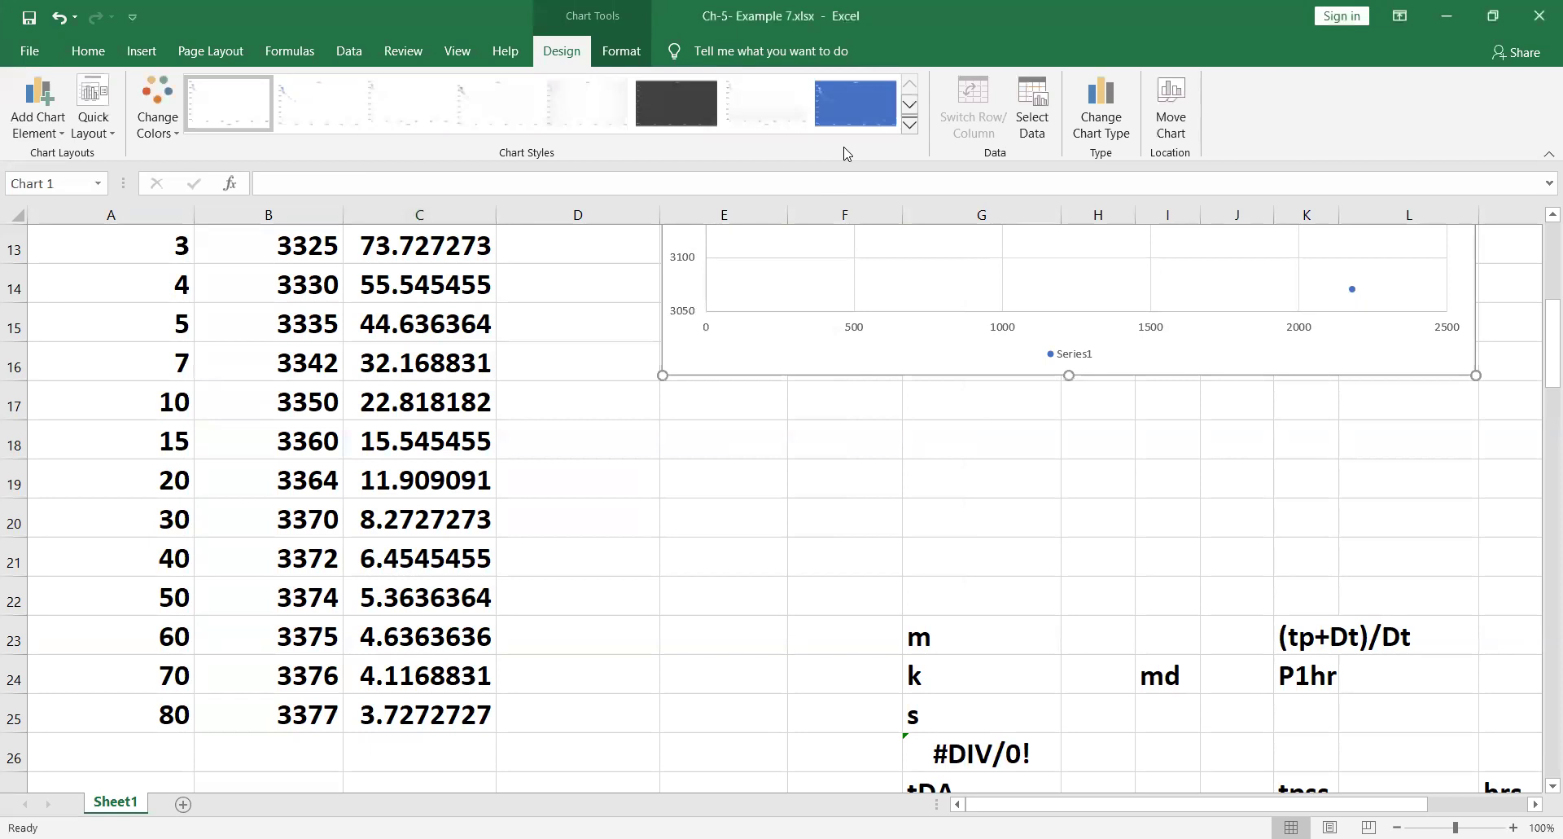
Switch the Pws chart's horizontal axis to a base-10 logarithmic scale
scroll(777, 546, "up", 3)
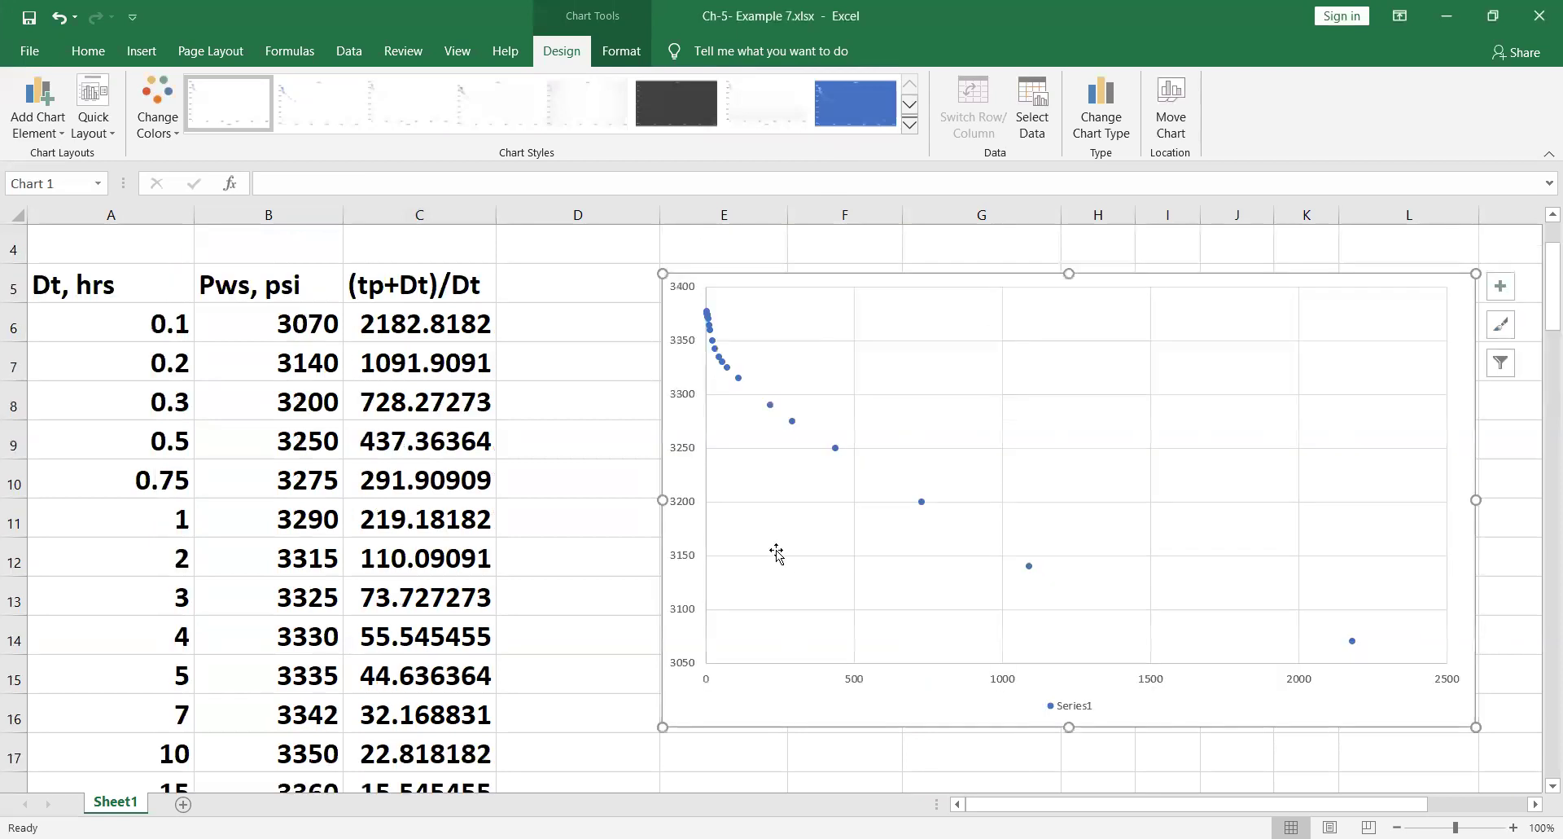
right_click(857, 687)
left_click(902, 677)
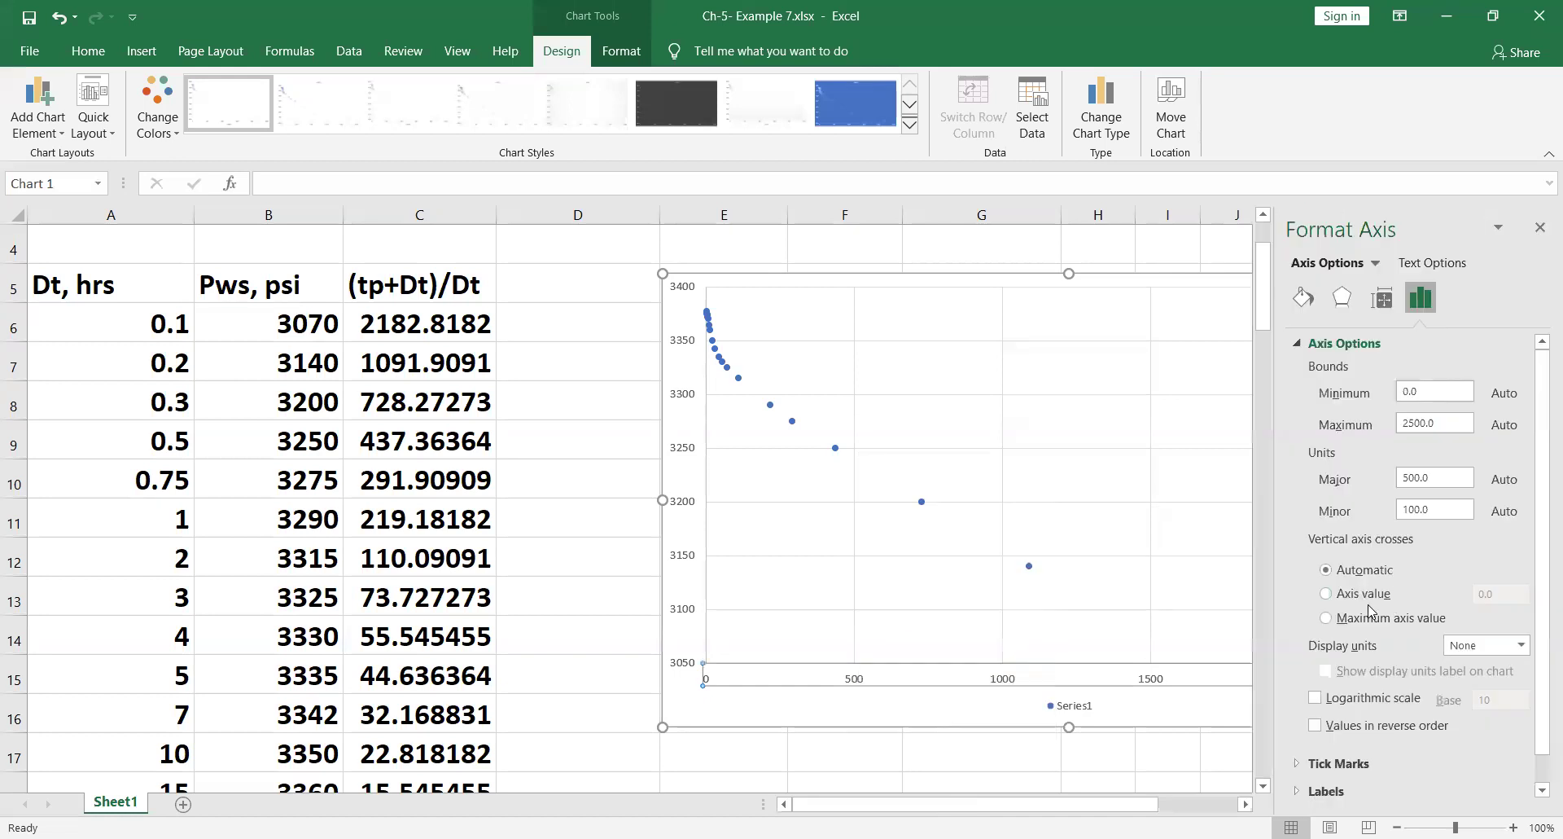
left_click(1316, 698)
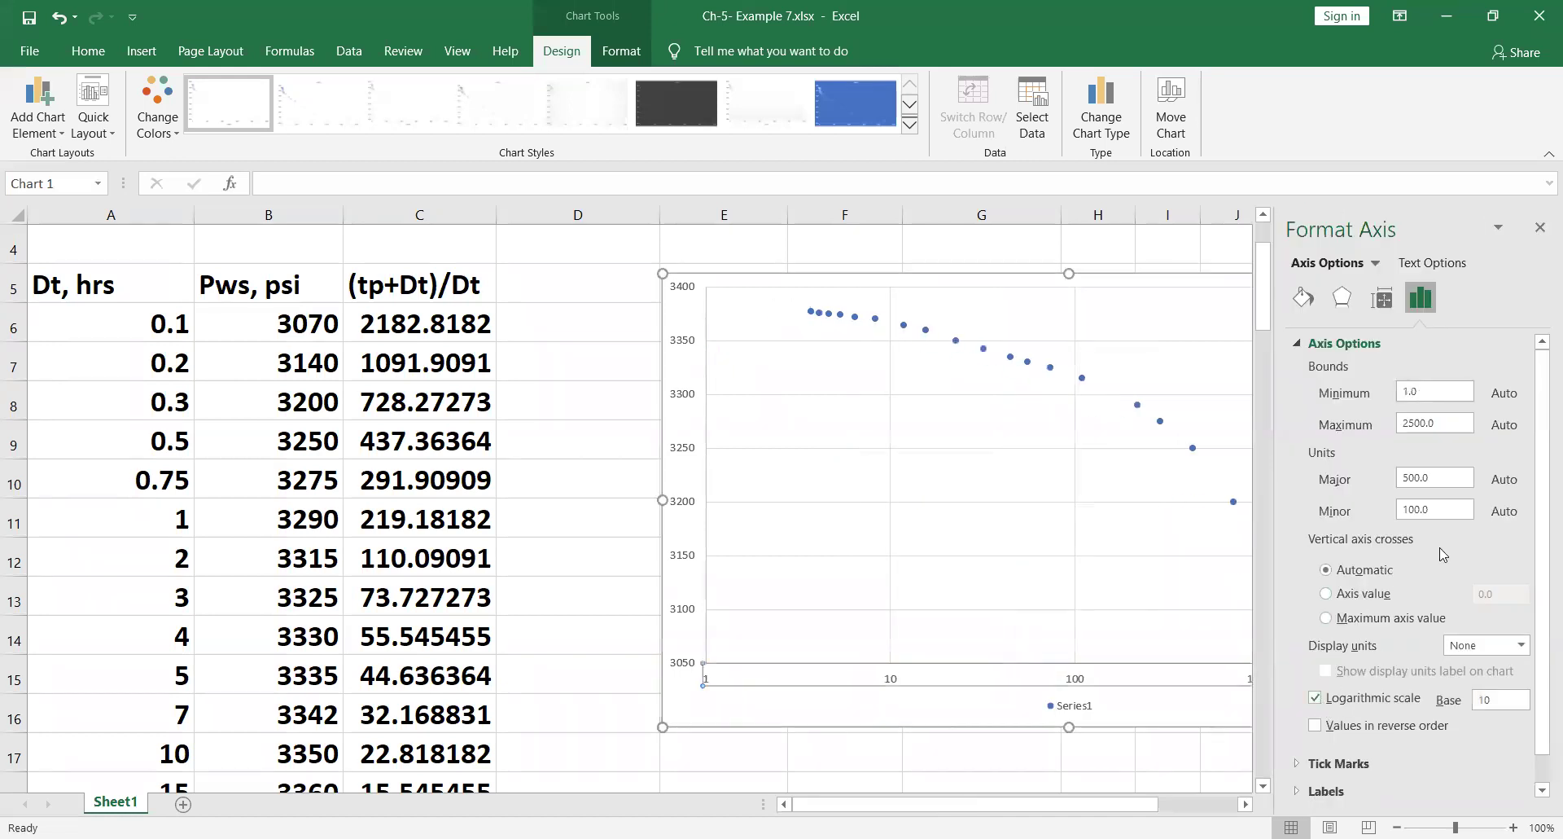
left_click(1540, 230)
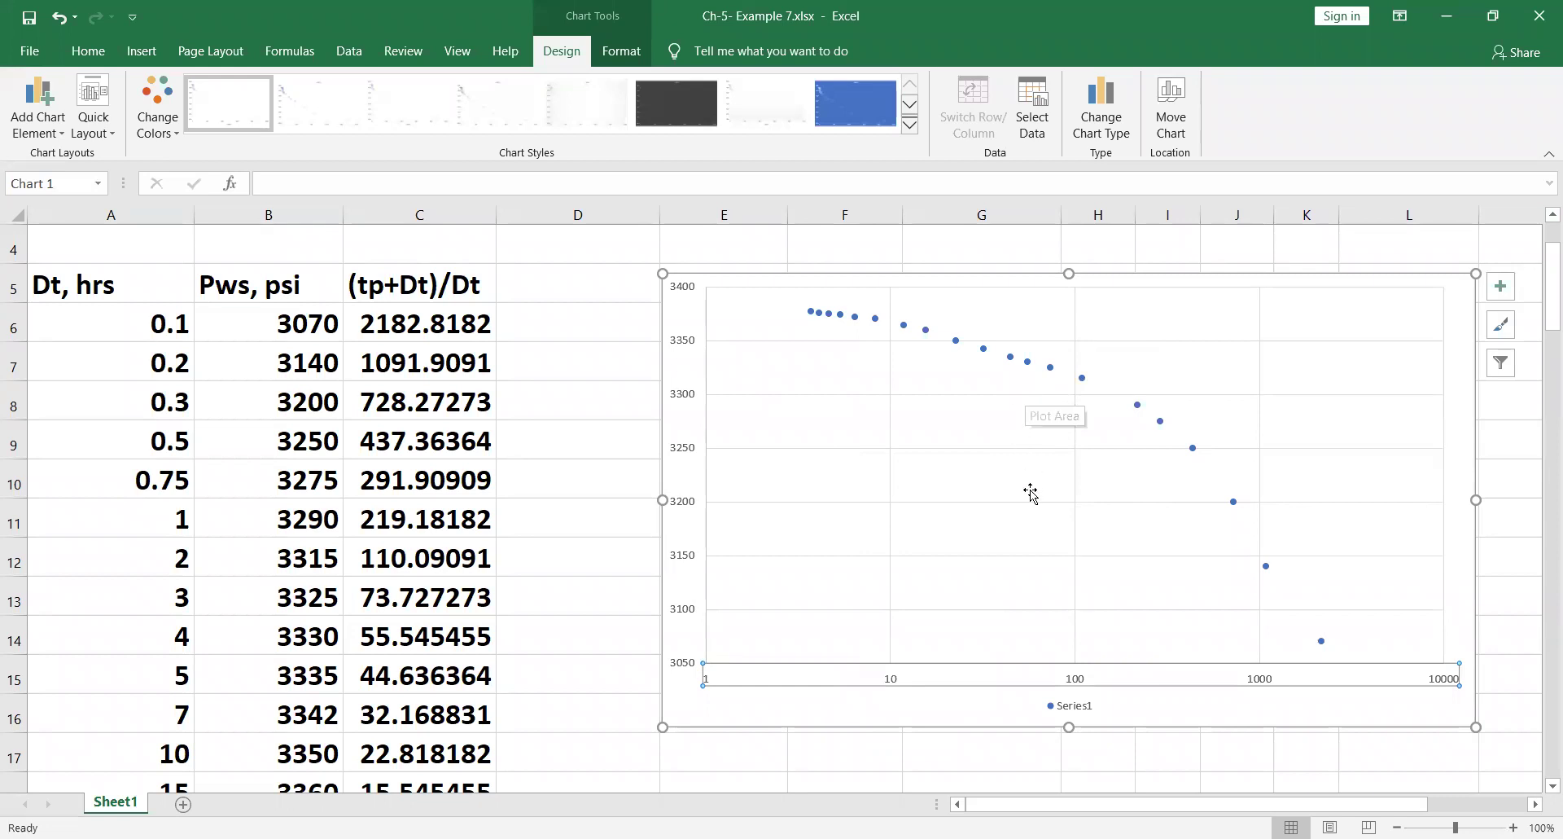
Plot the values of the Pws chart's logarithmic horizontal axis in reverse order
left_click(1049, 688)
right_click(1002, 685)
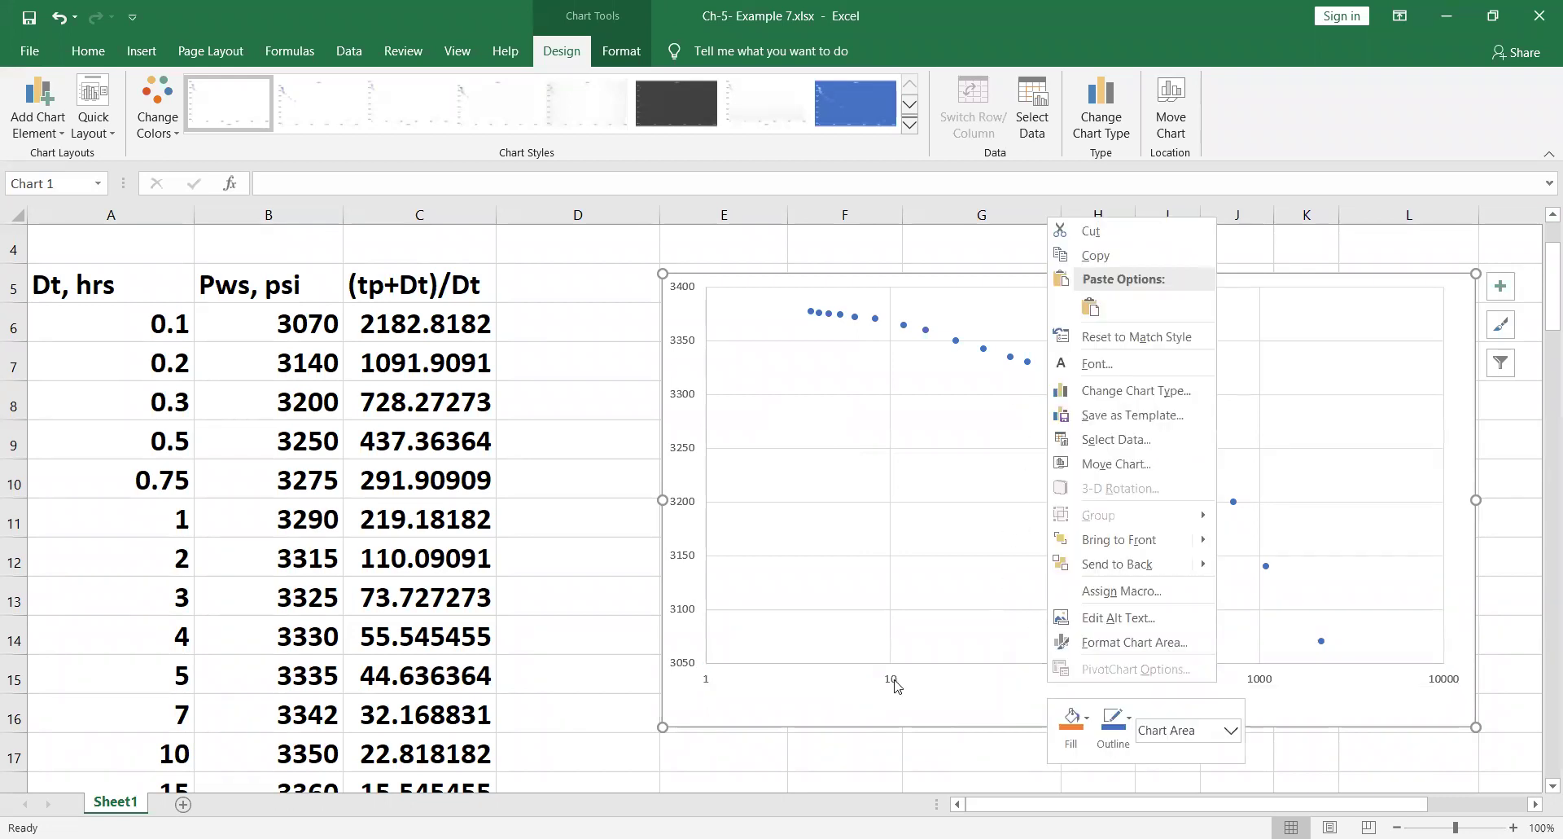
left_click(895, 685)
left_click(895, 684)
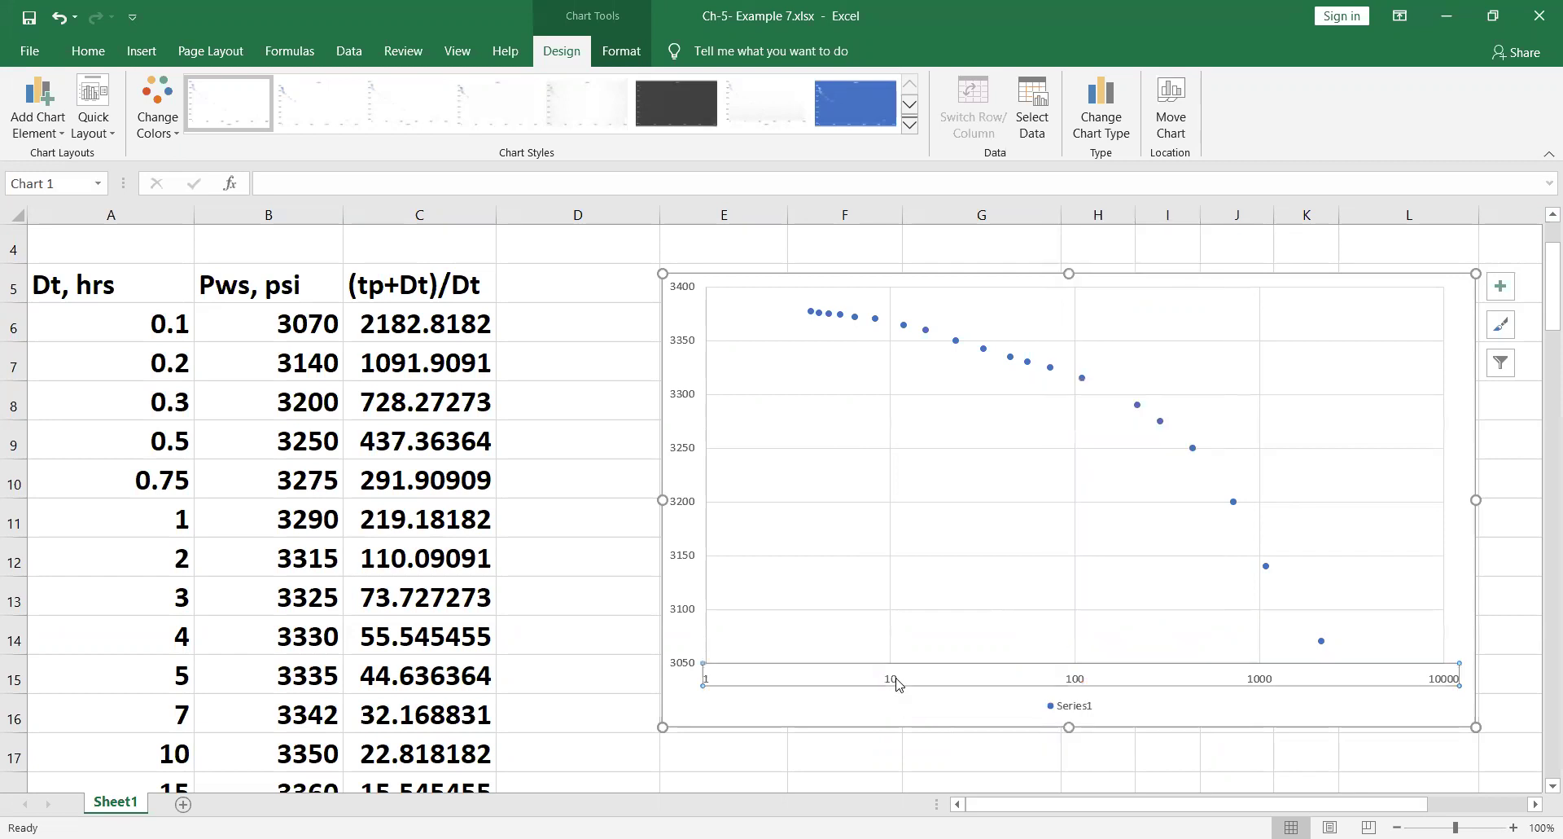
right_click(897, 684)
left_click(942, 670)
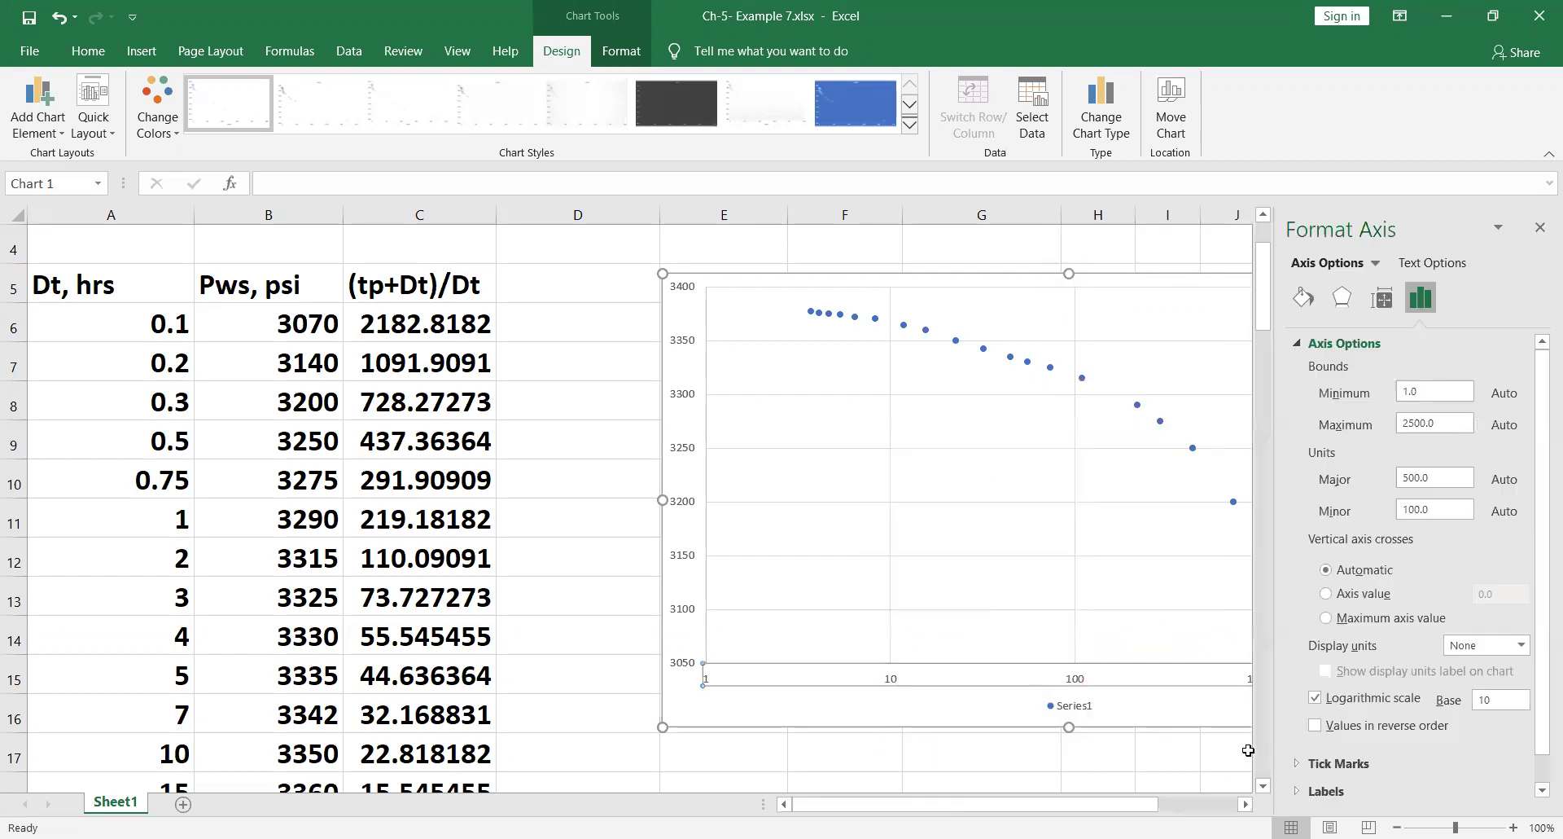
left_click(1315, 725)
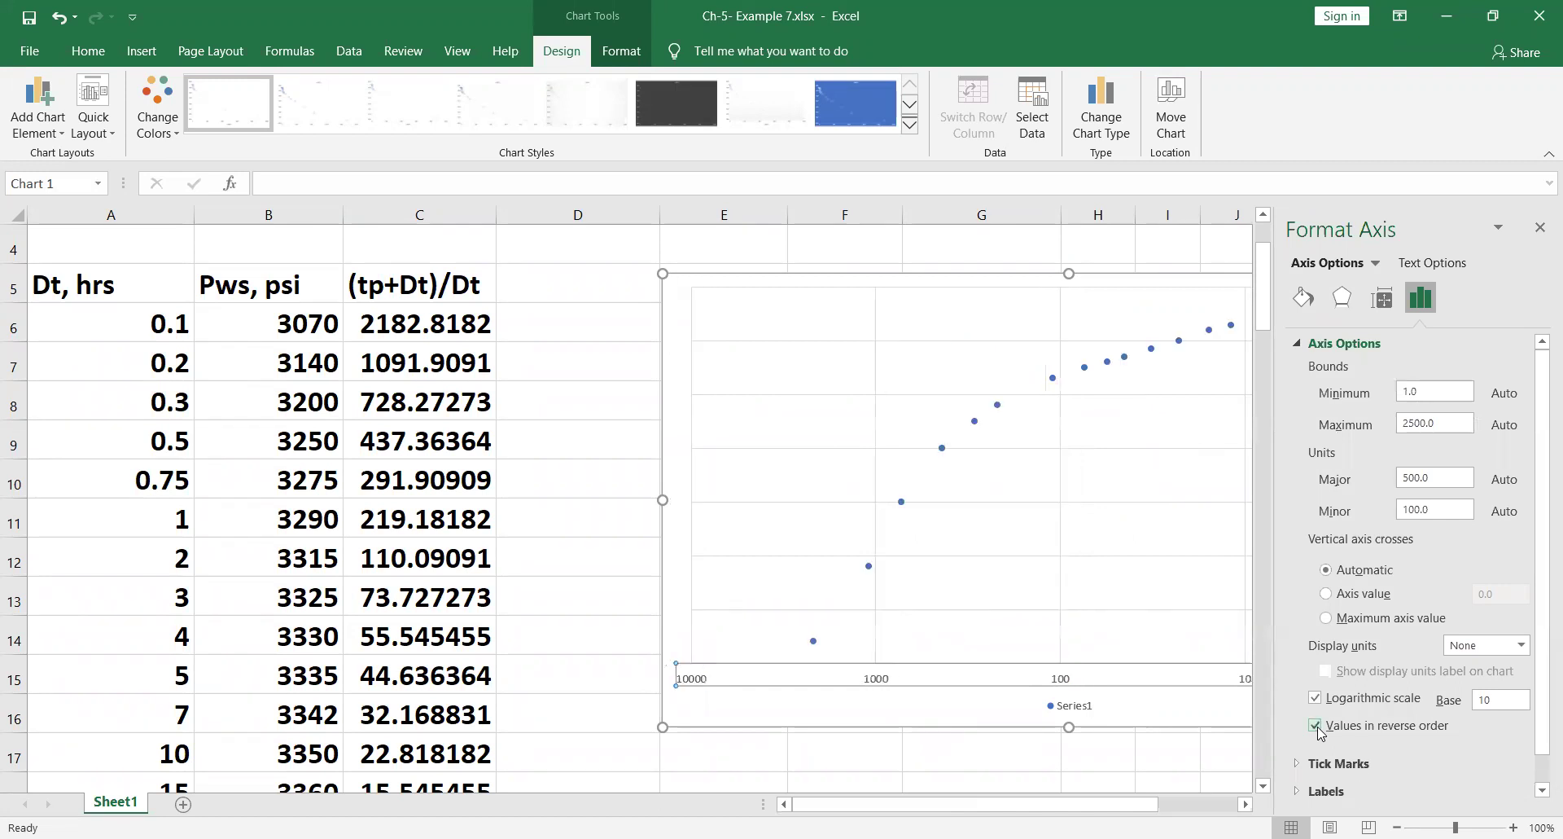
left_click(1540, 227)
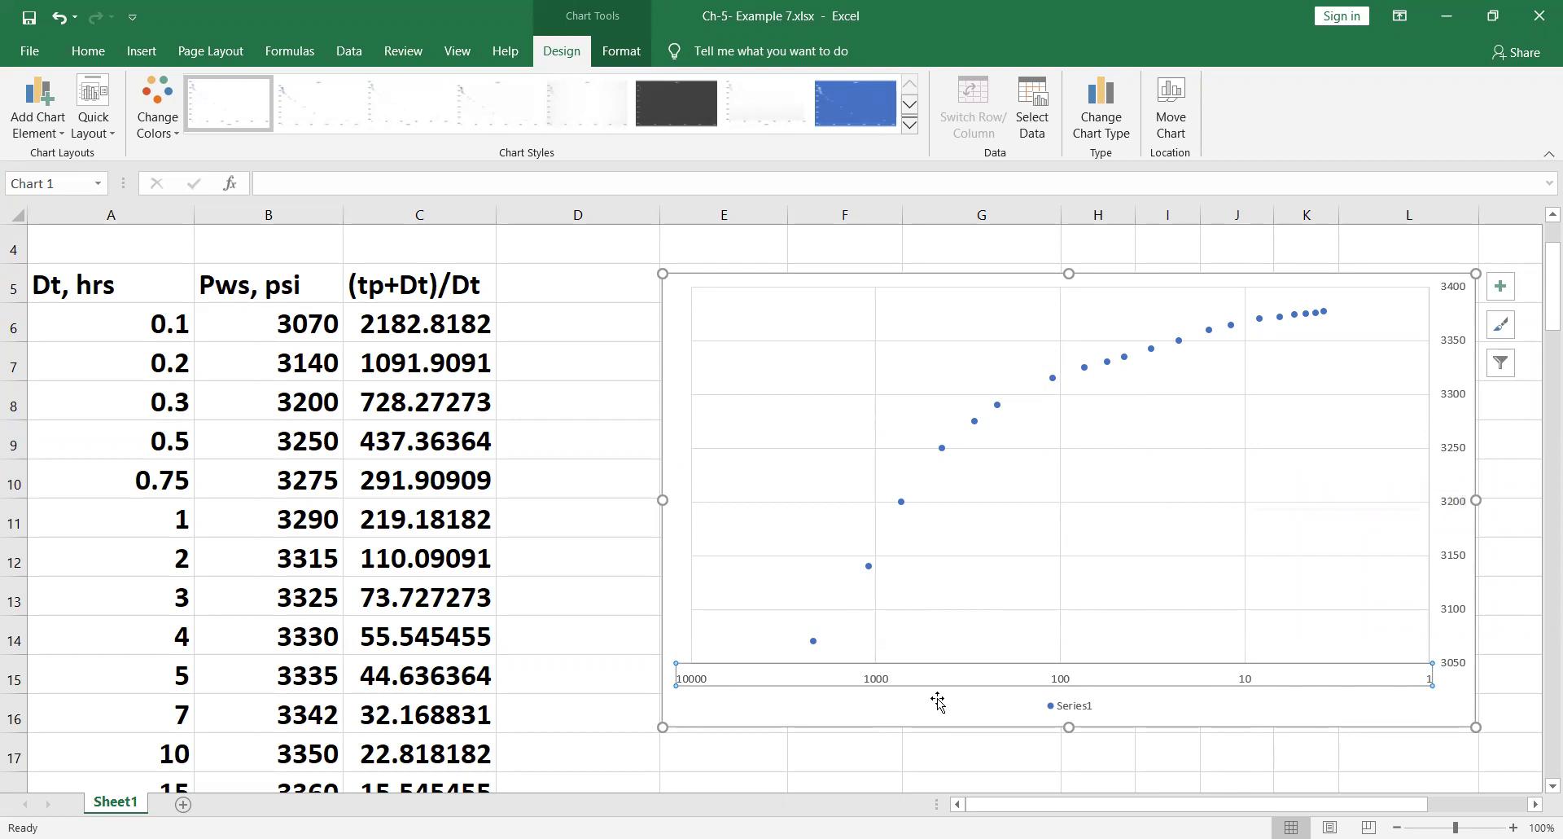
Make the chart's horizontal axis labels bold at font size 14
left_click(88, 50)
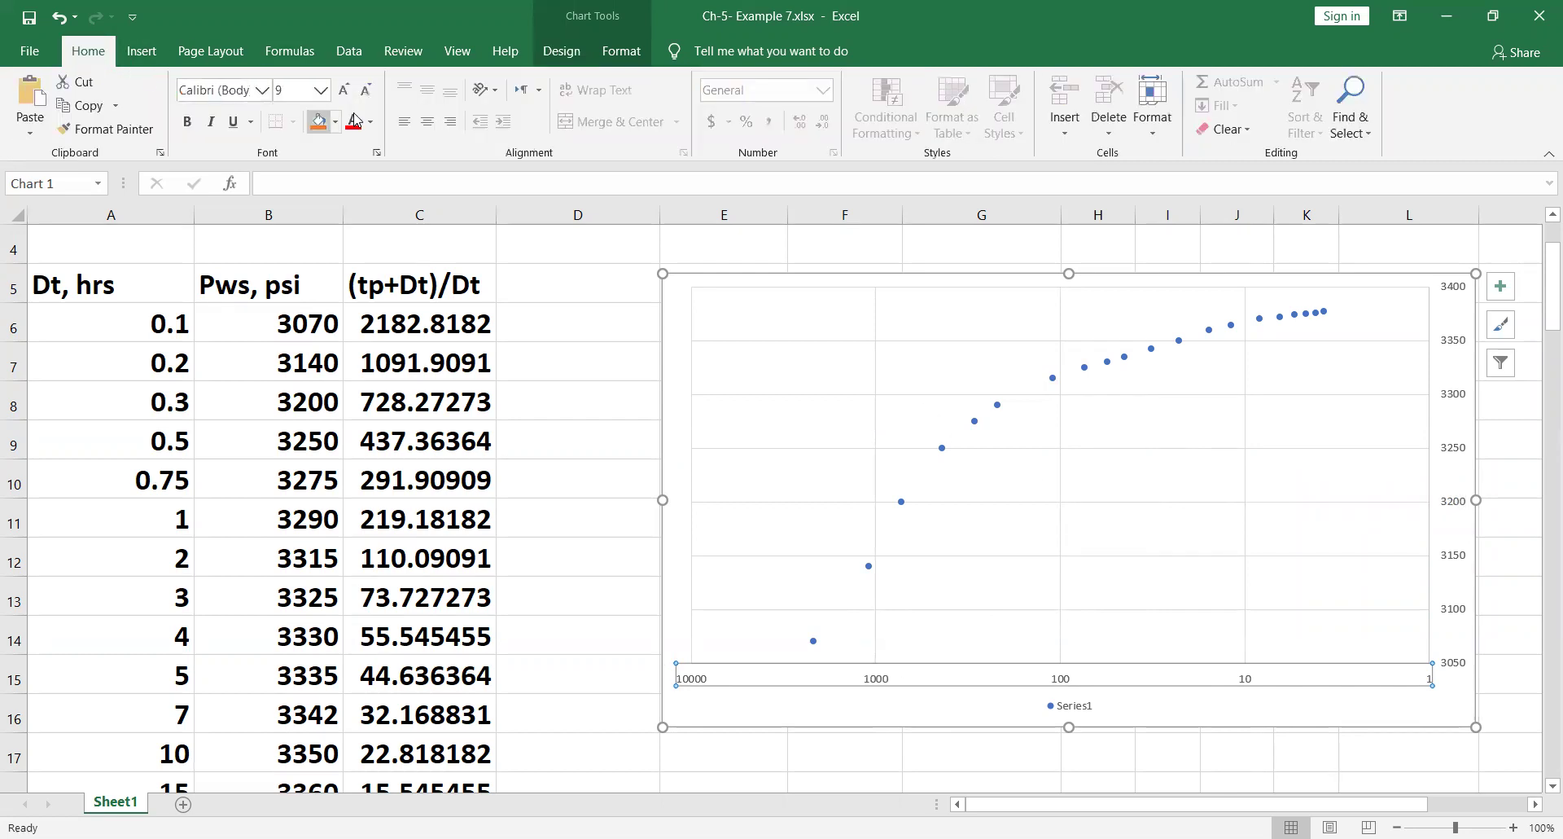
left_click(343, 90)
left_click(346, 89)
left_click(343, 89)
left_click(344, 90)
left_click(343, 90)
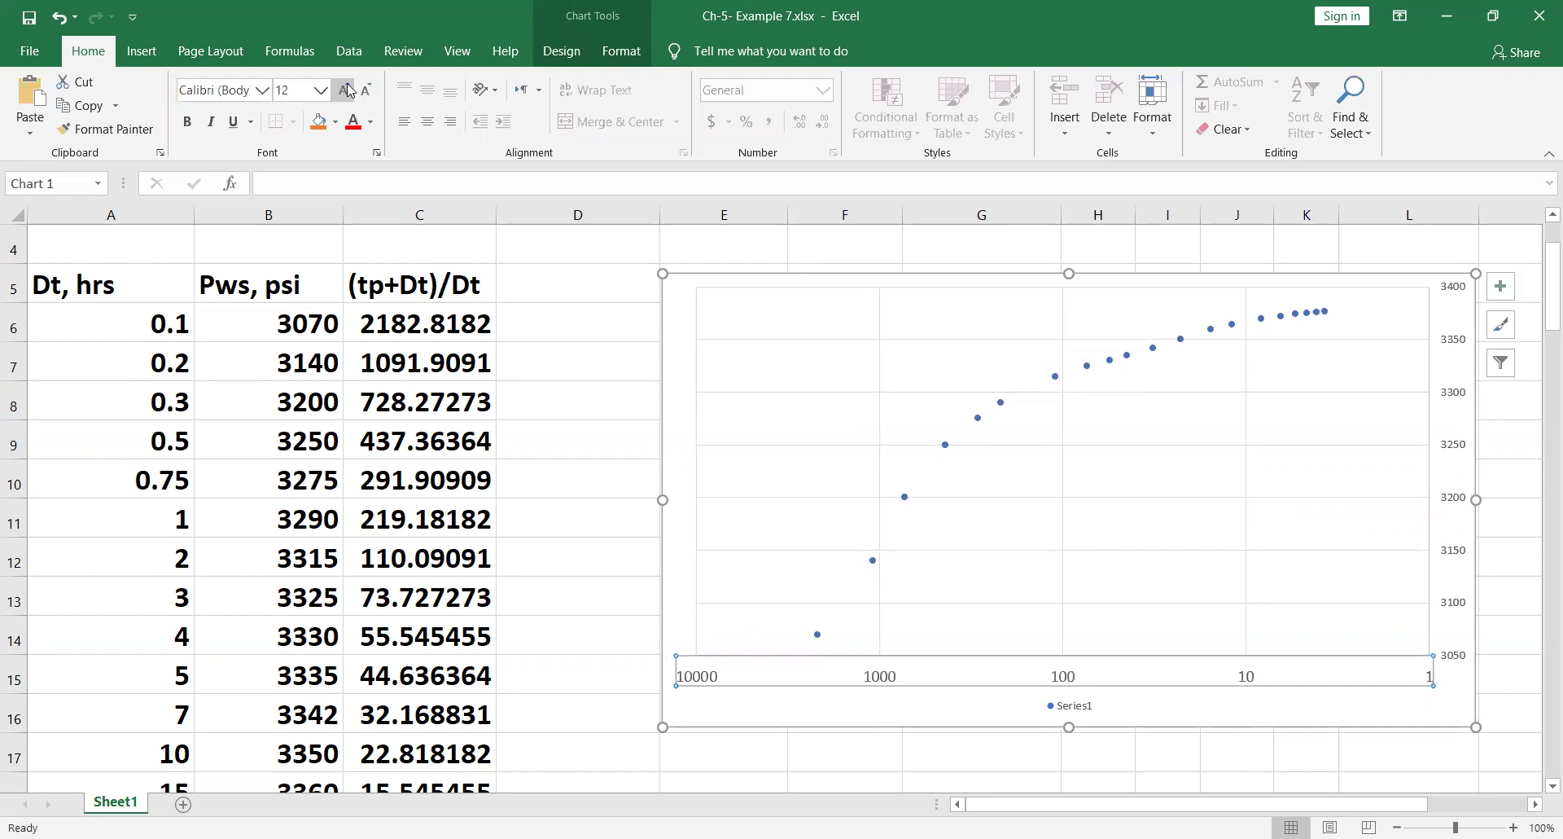
left_click(186, 121)
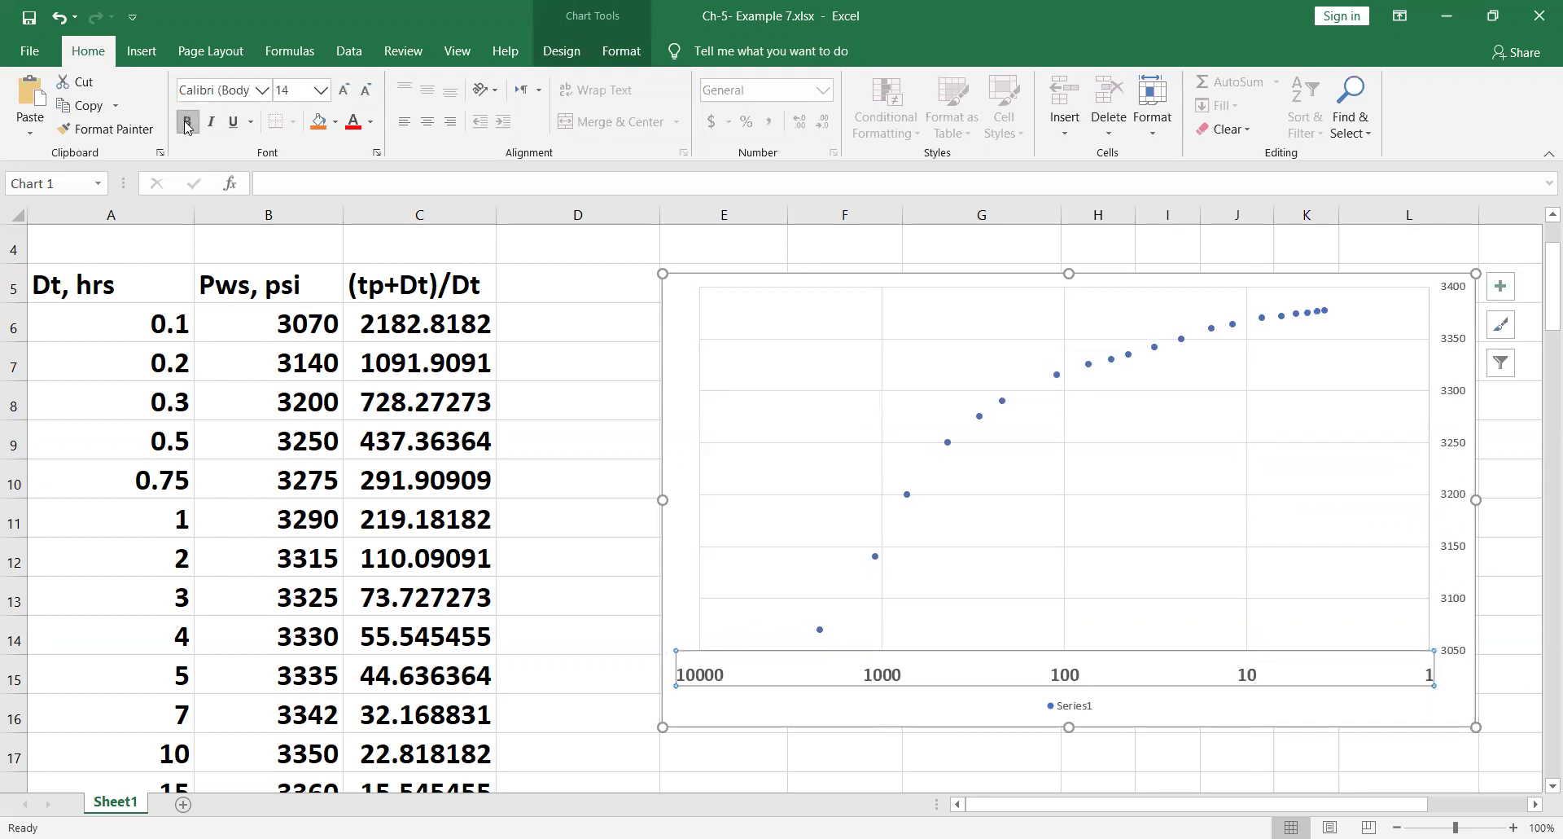
Make the chart's vertical axis labels bold at font size 14
left_click(1448, 447)
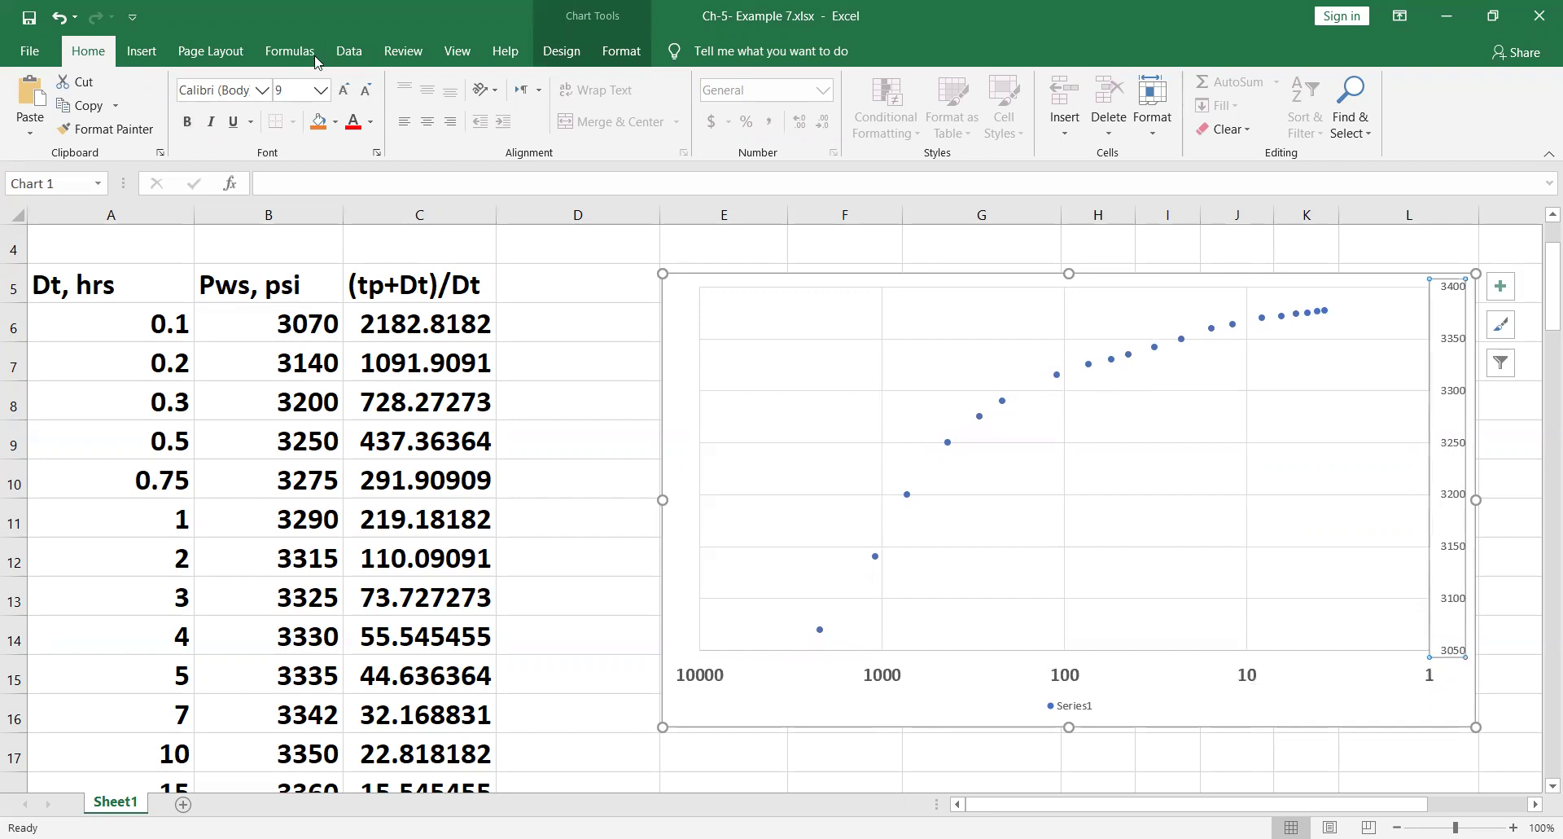
left_click(344, 89)
left_click(343, 89)
left_click(344, 90)
left_click(189, 121)
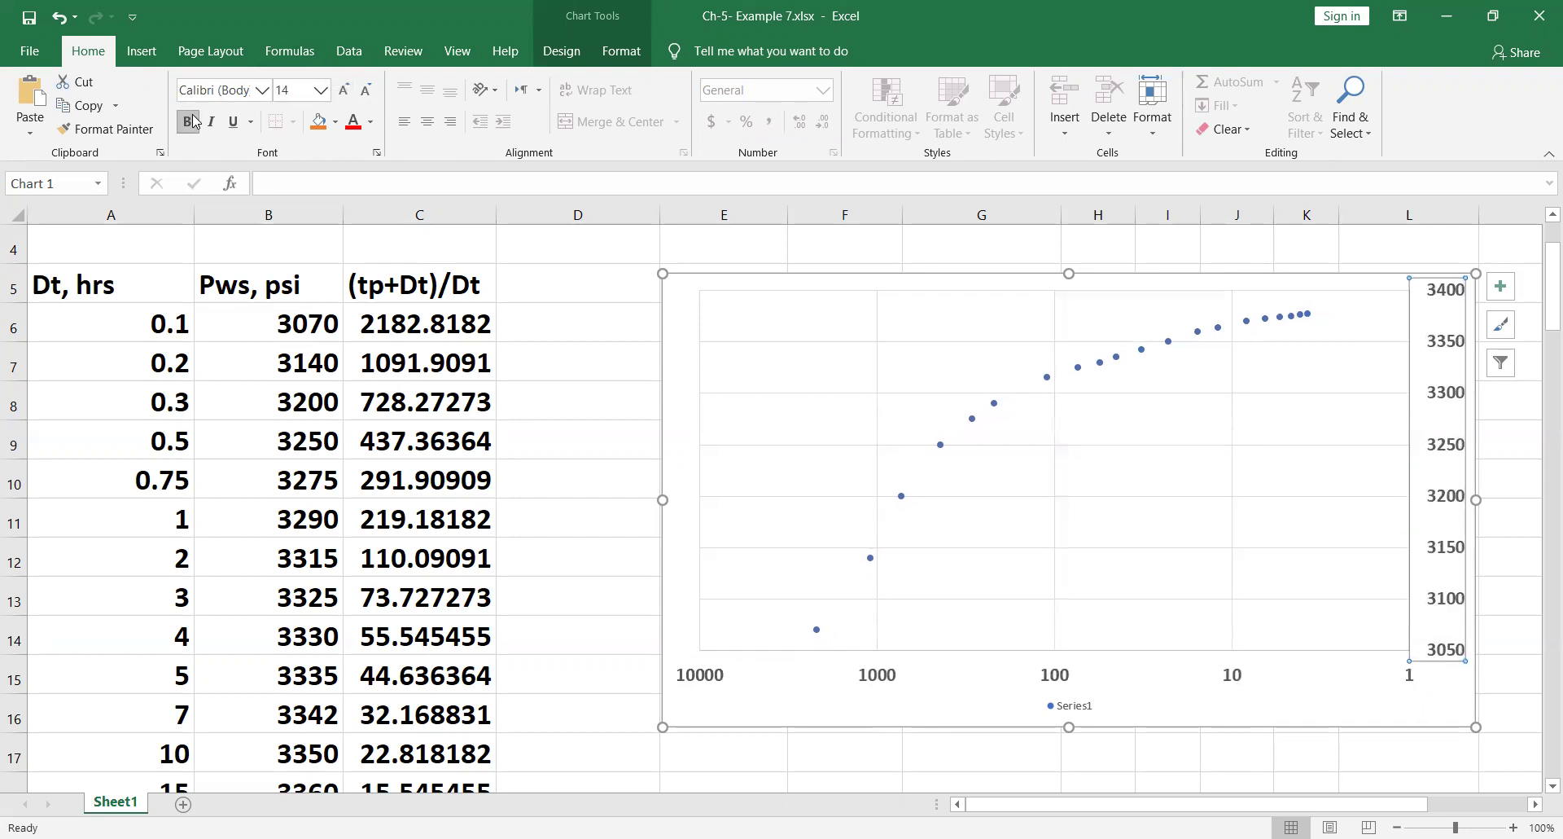
Give the Pws series built-in round markers of size 9 with no border line
left_click(1046, 377)
right_click(1046, 377)
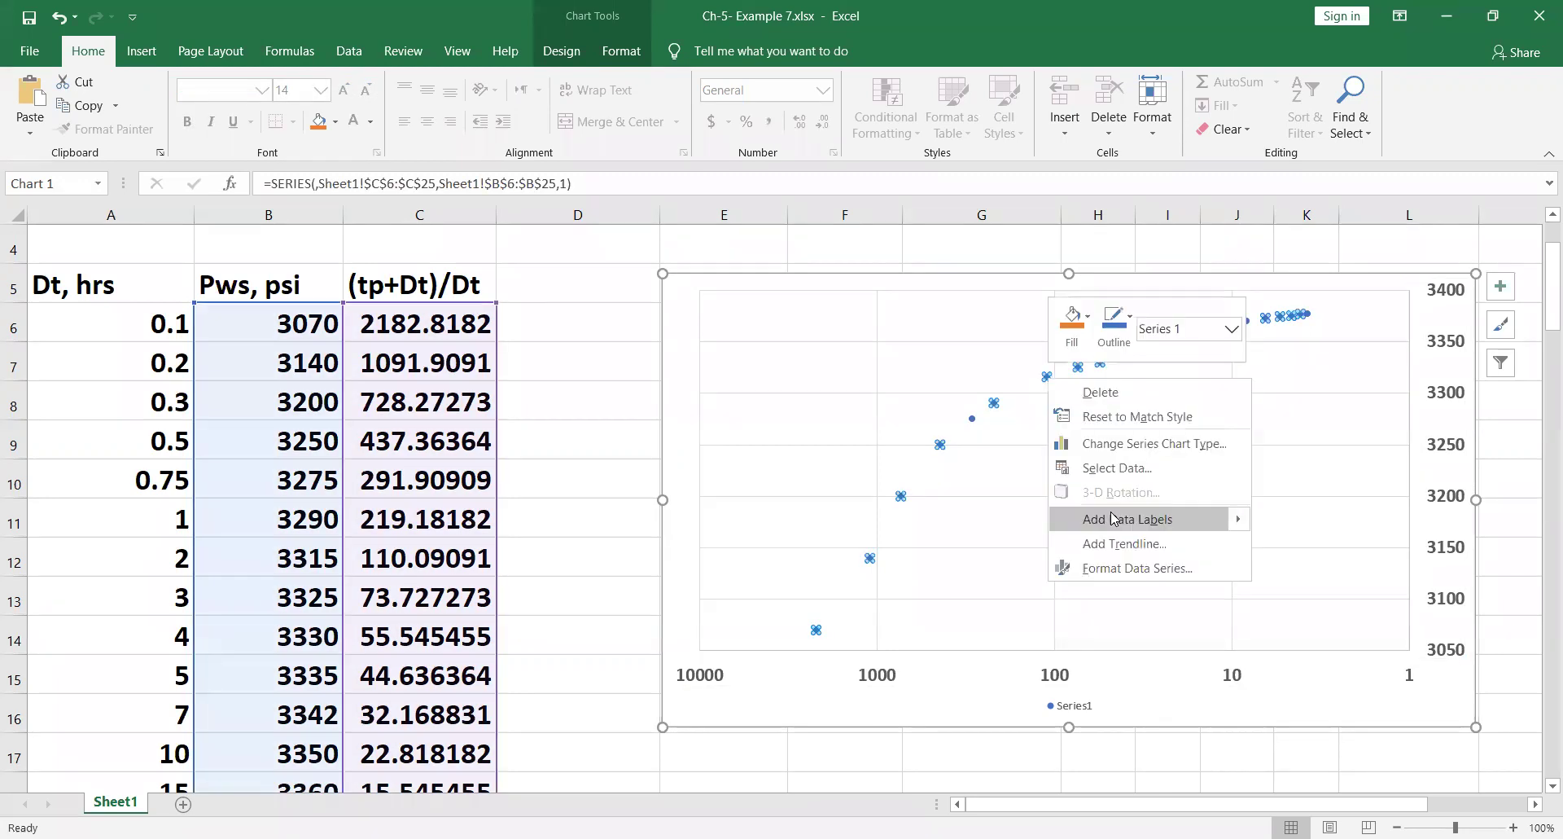
left_click(1125, 571)
left_click(1302, 297)
left_click(1384, 344)
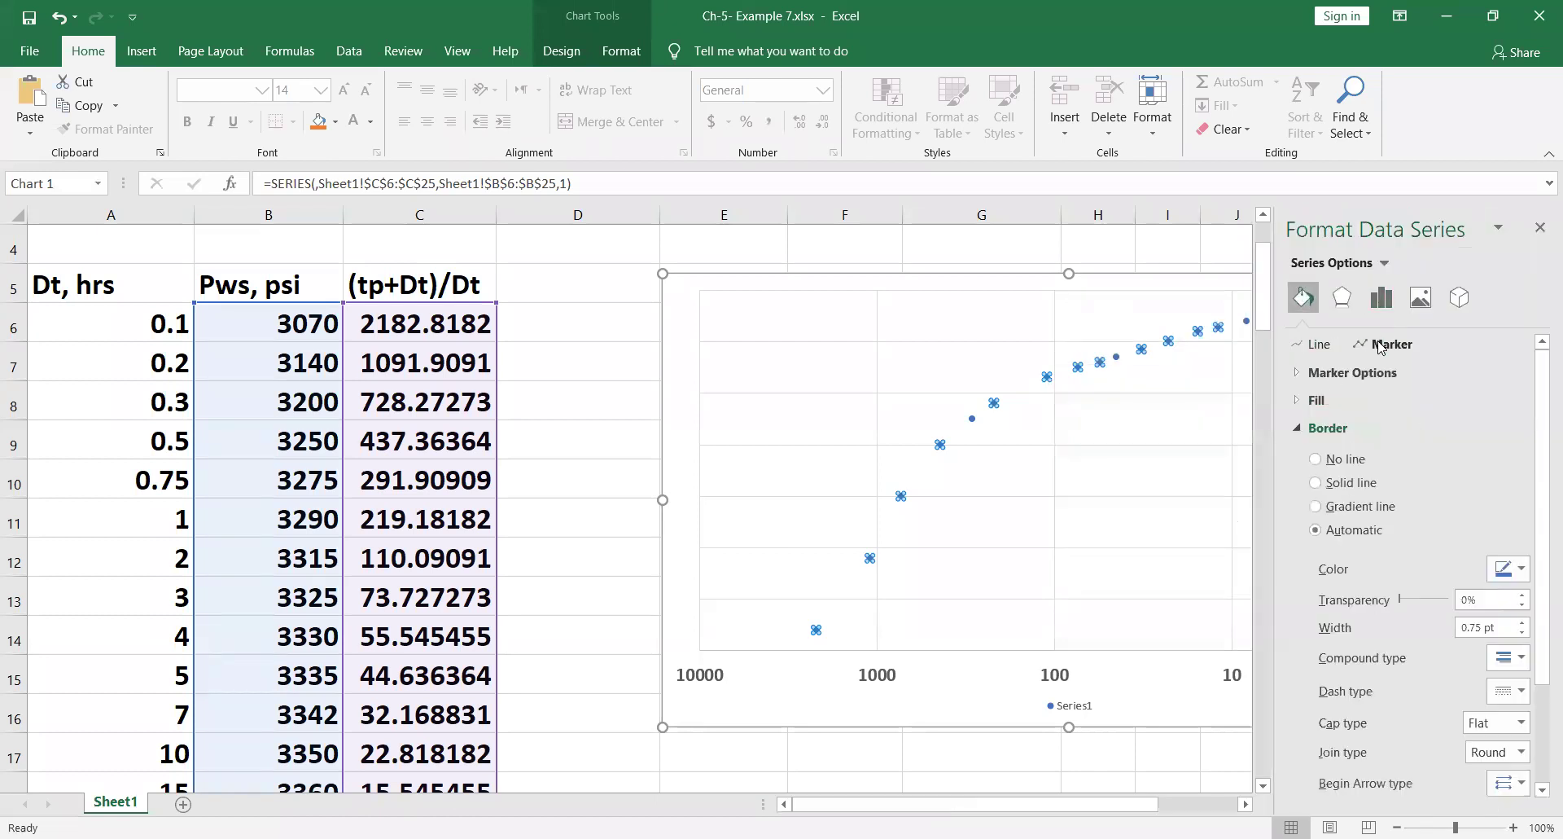
left_click(1341, 375)
left_click(1319, 450)
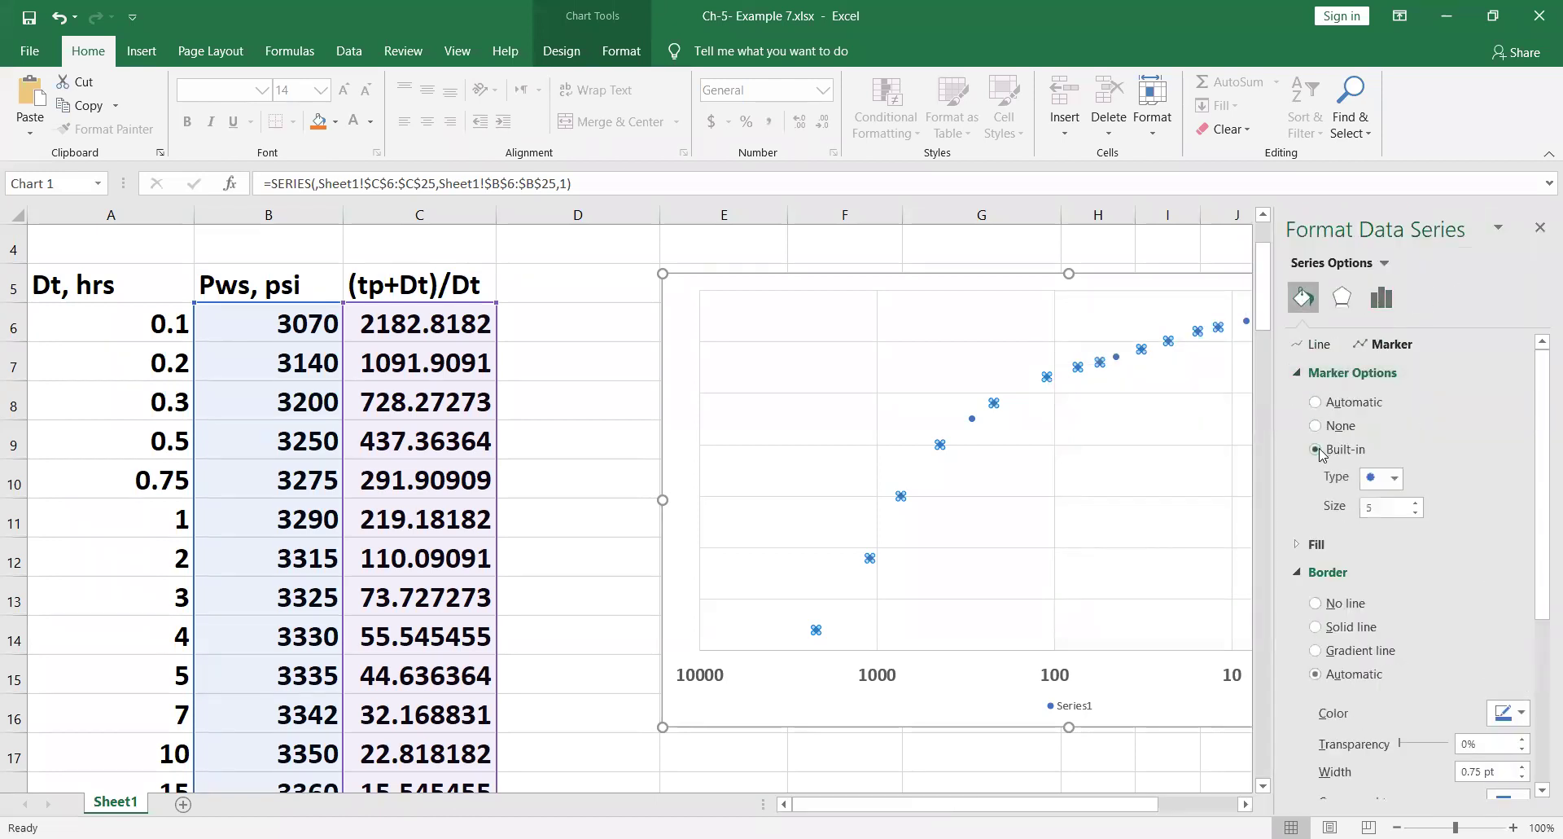
left_click(1416, 502)
left_click(1416, 503)
left_click(1416, 503)
left_click(1416, 502)
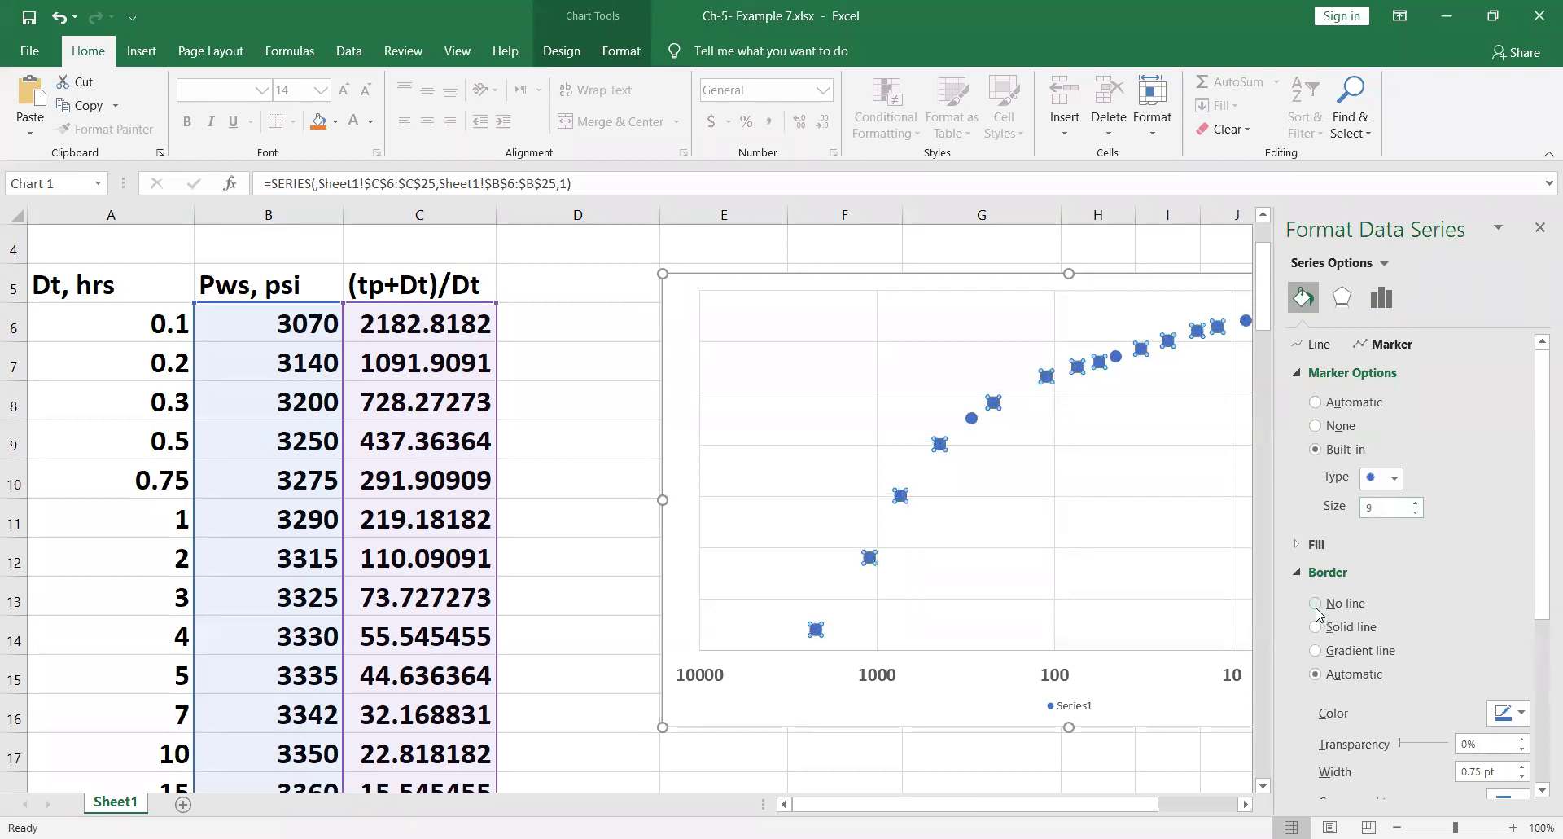
left_click(1152, 513)
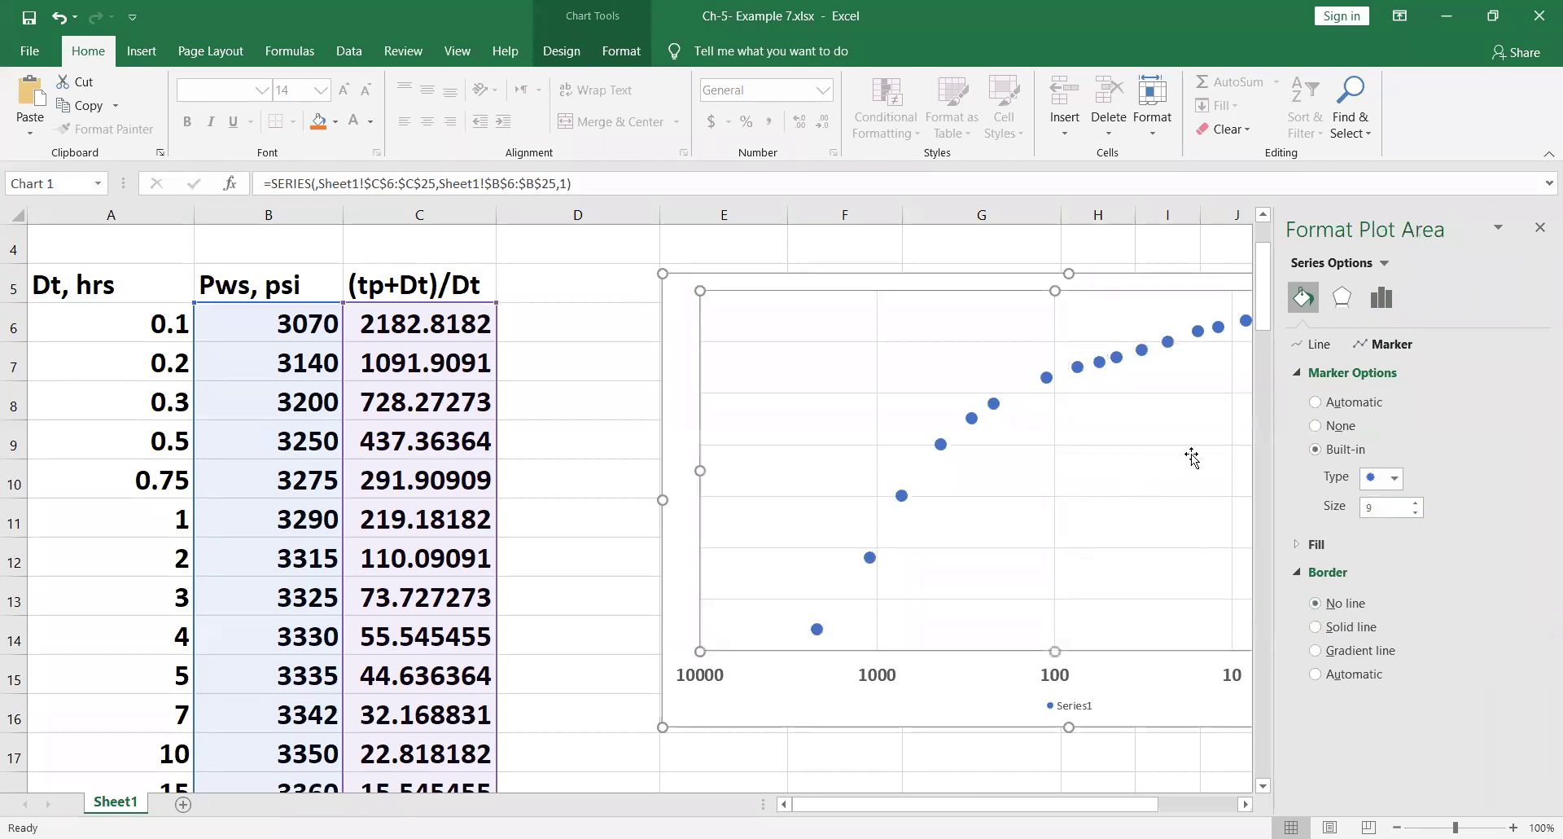
left_click(1539, 227)
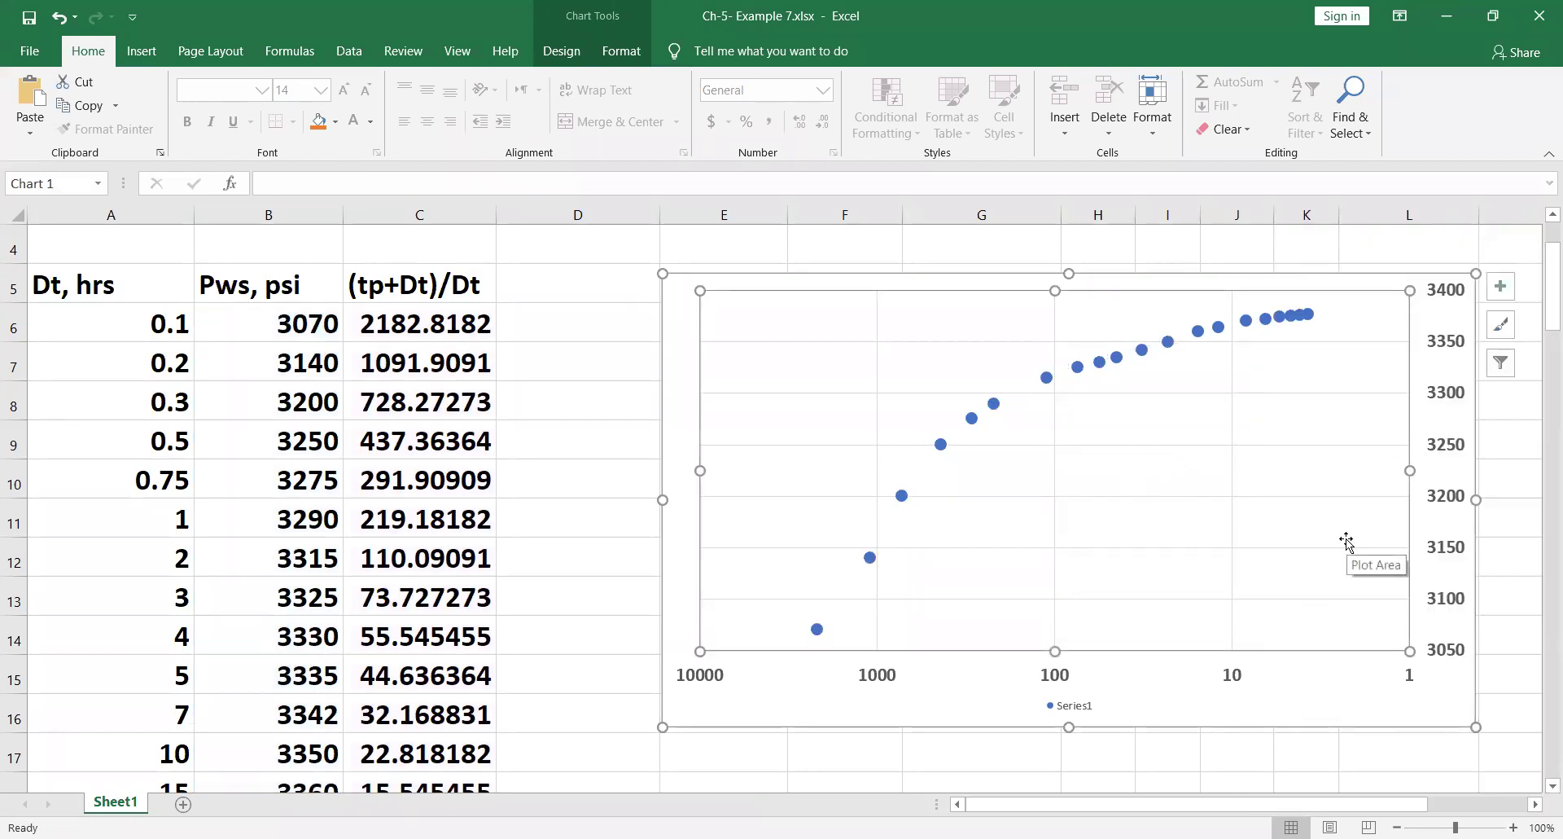
Add axis titles to the chart and name the horizontal axis "(tP+Dt)/Dt"
left_click(1500, 286)
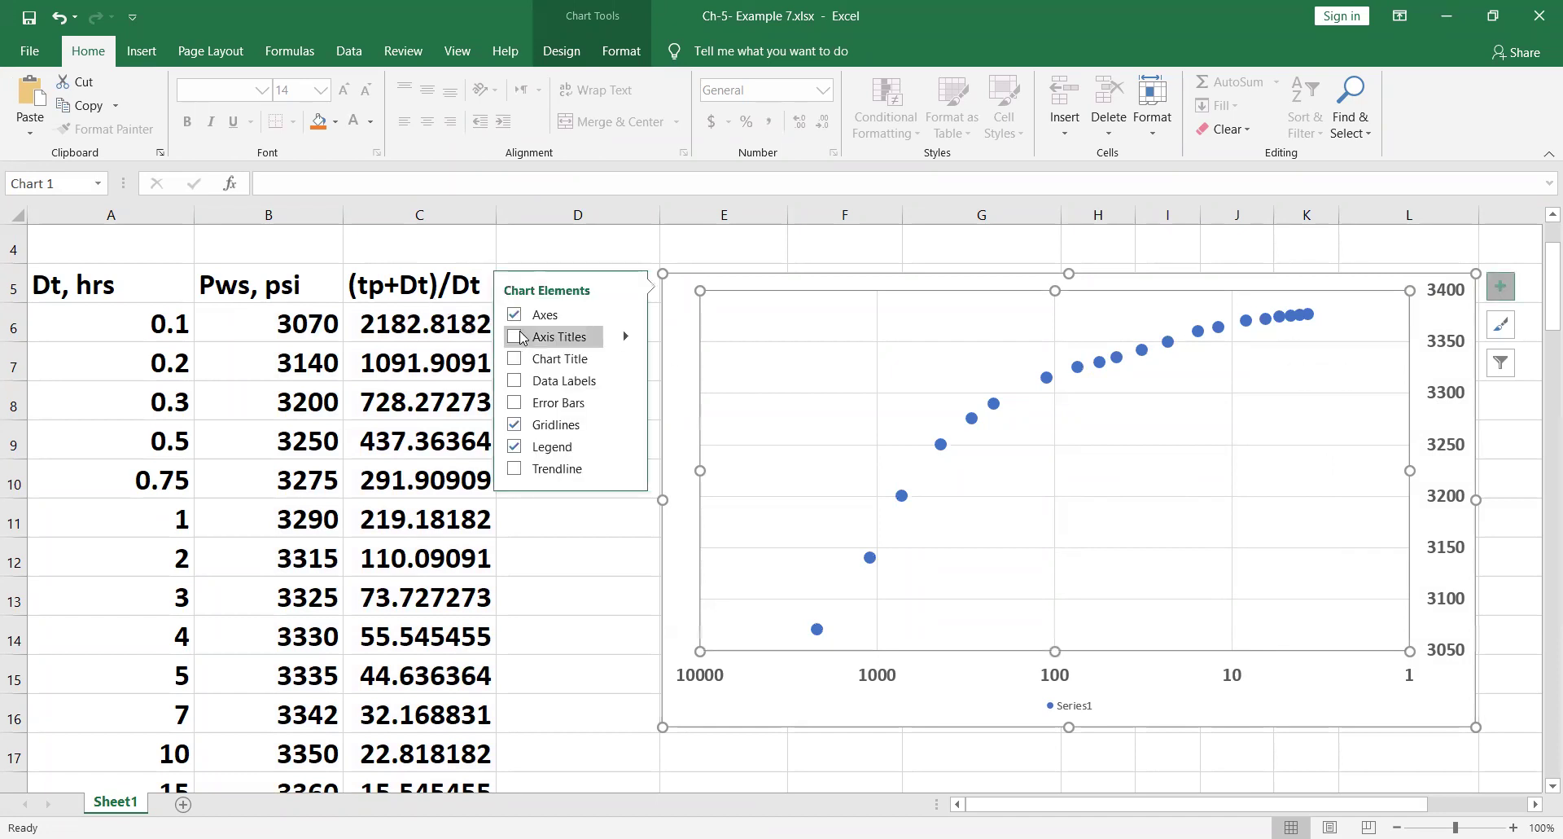
left_click(515, 336)
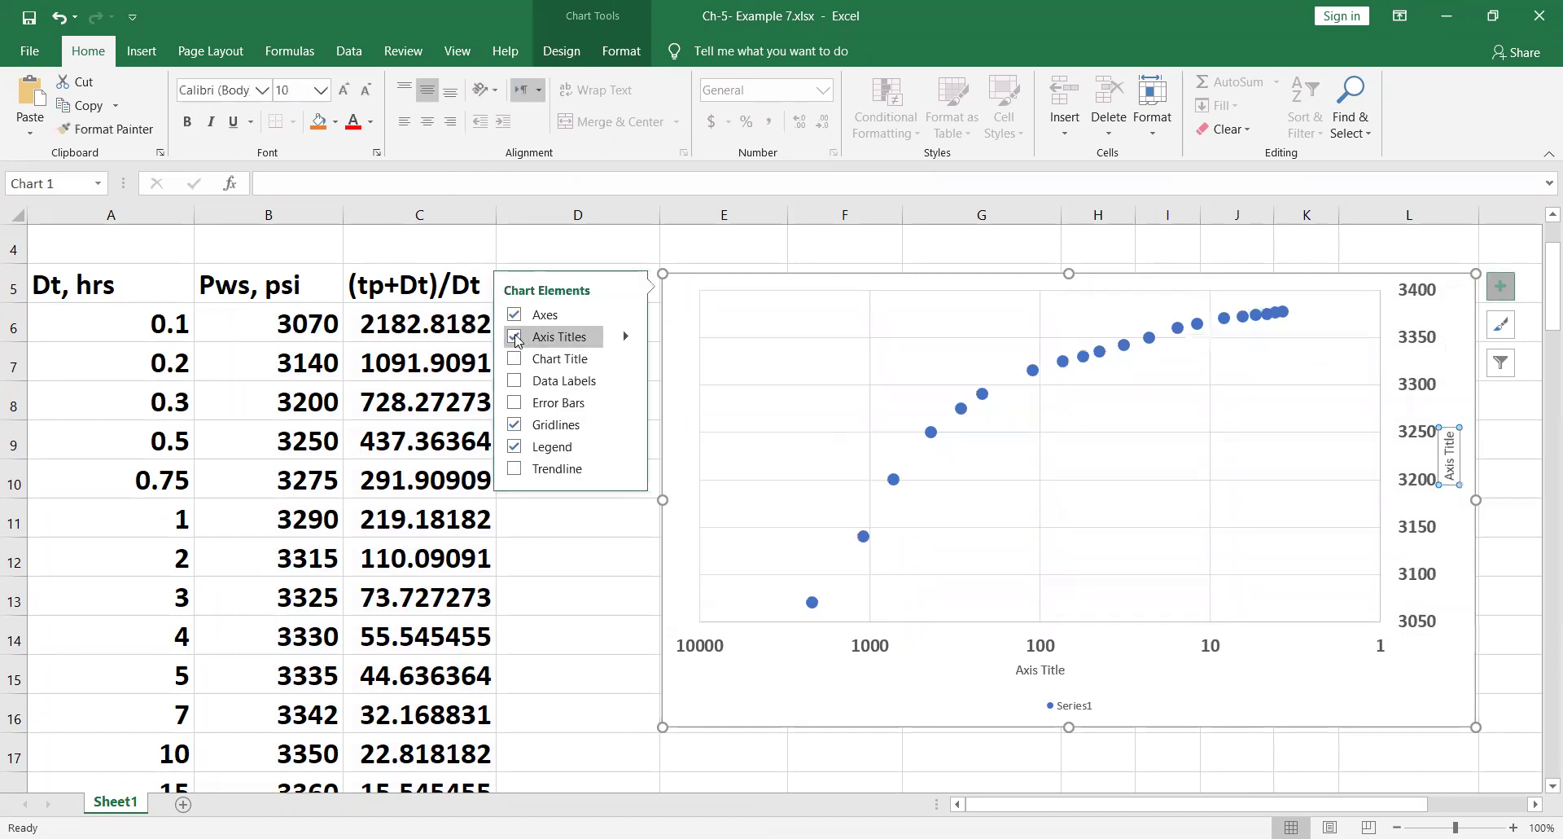
left_click(1039, 670)
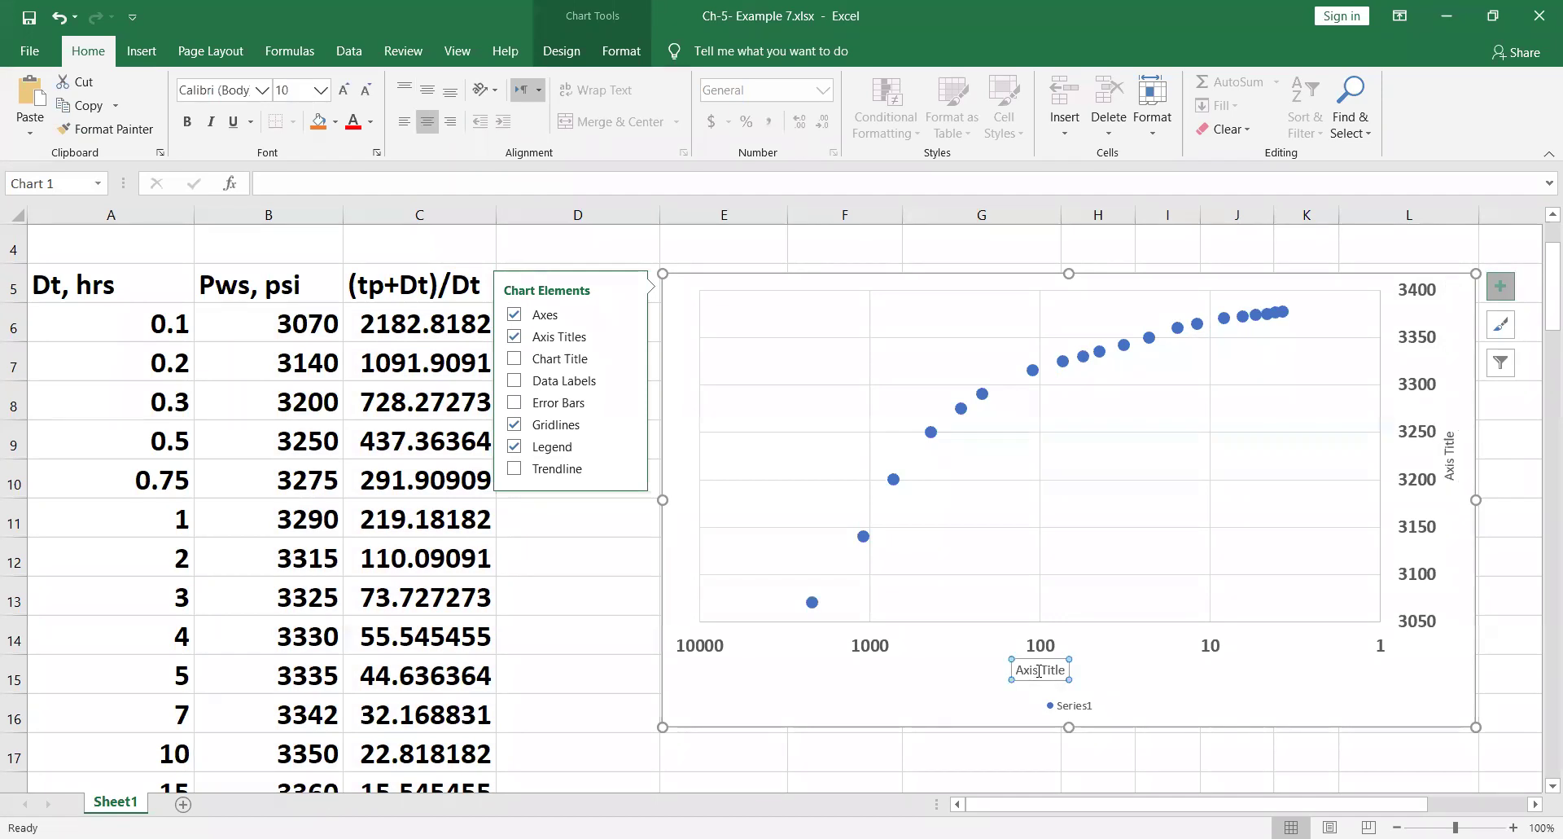
type("(tP")
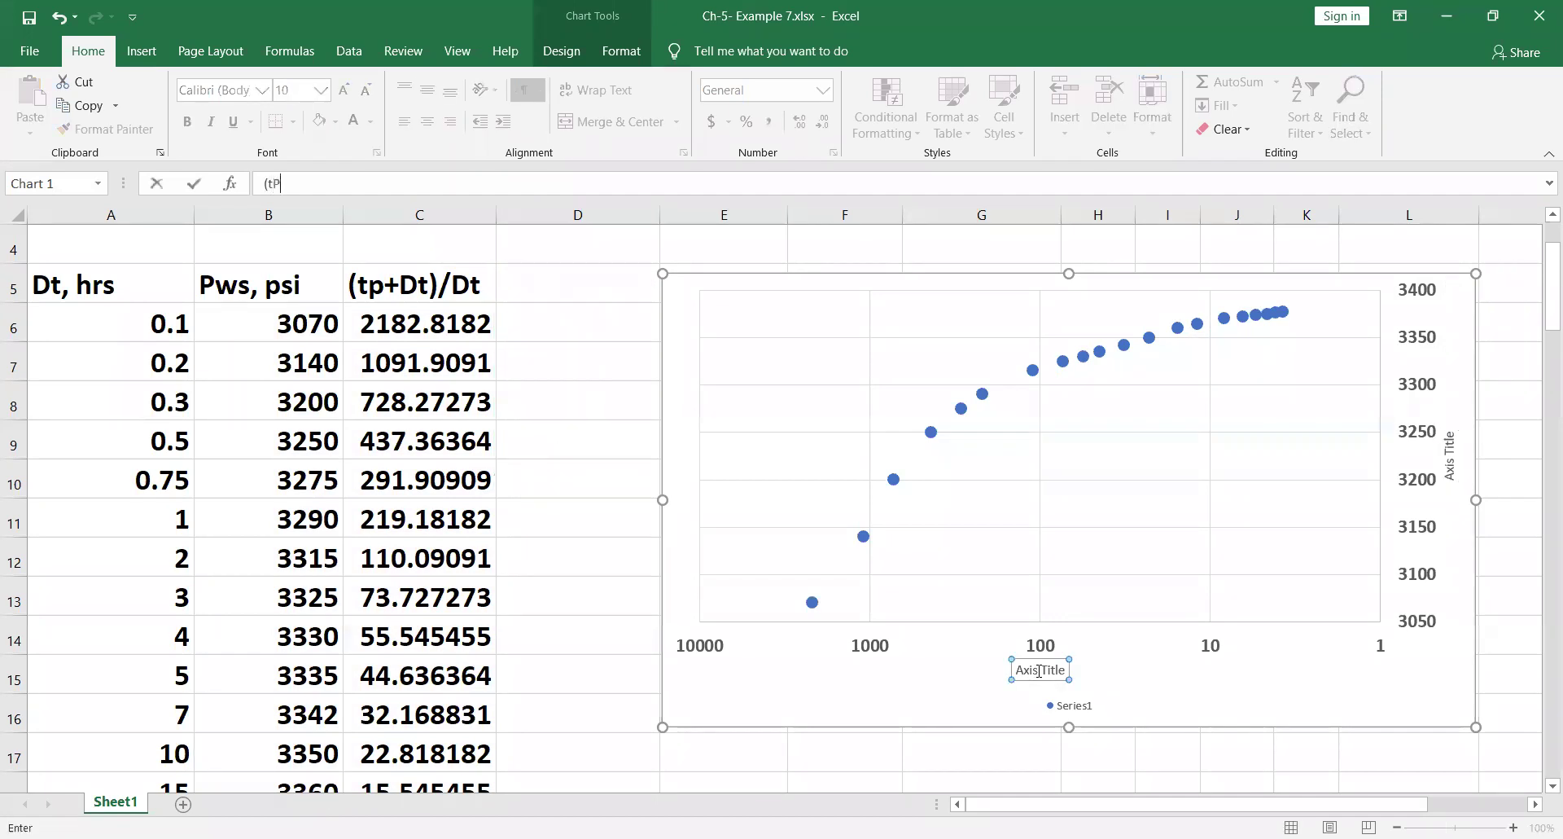
type("+Dt)/Dt")
key("Return")
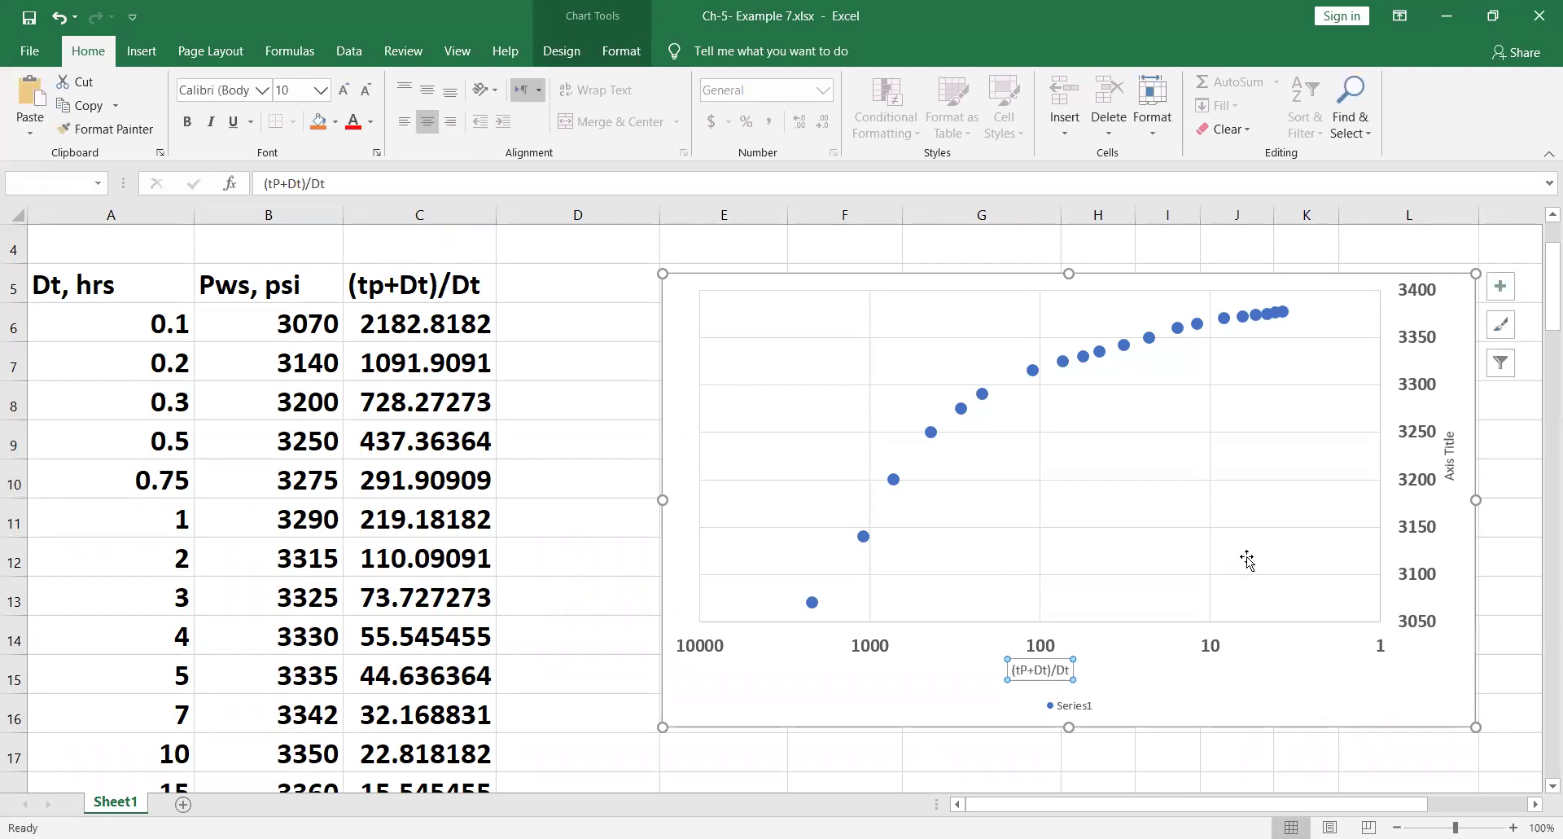
Title the vertical axis "Pws, psi" and make that title bold at font size 16
left_click(1450, 473)
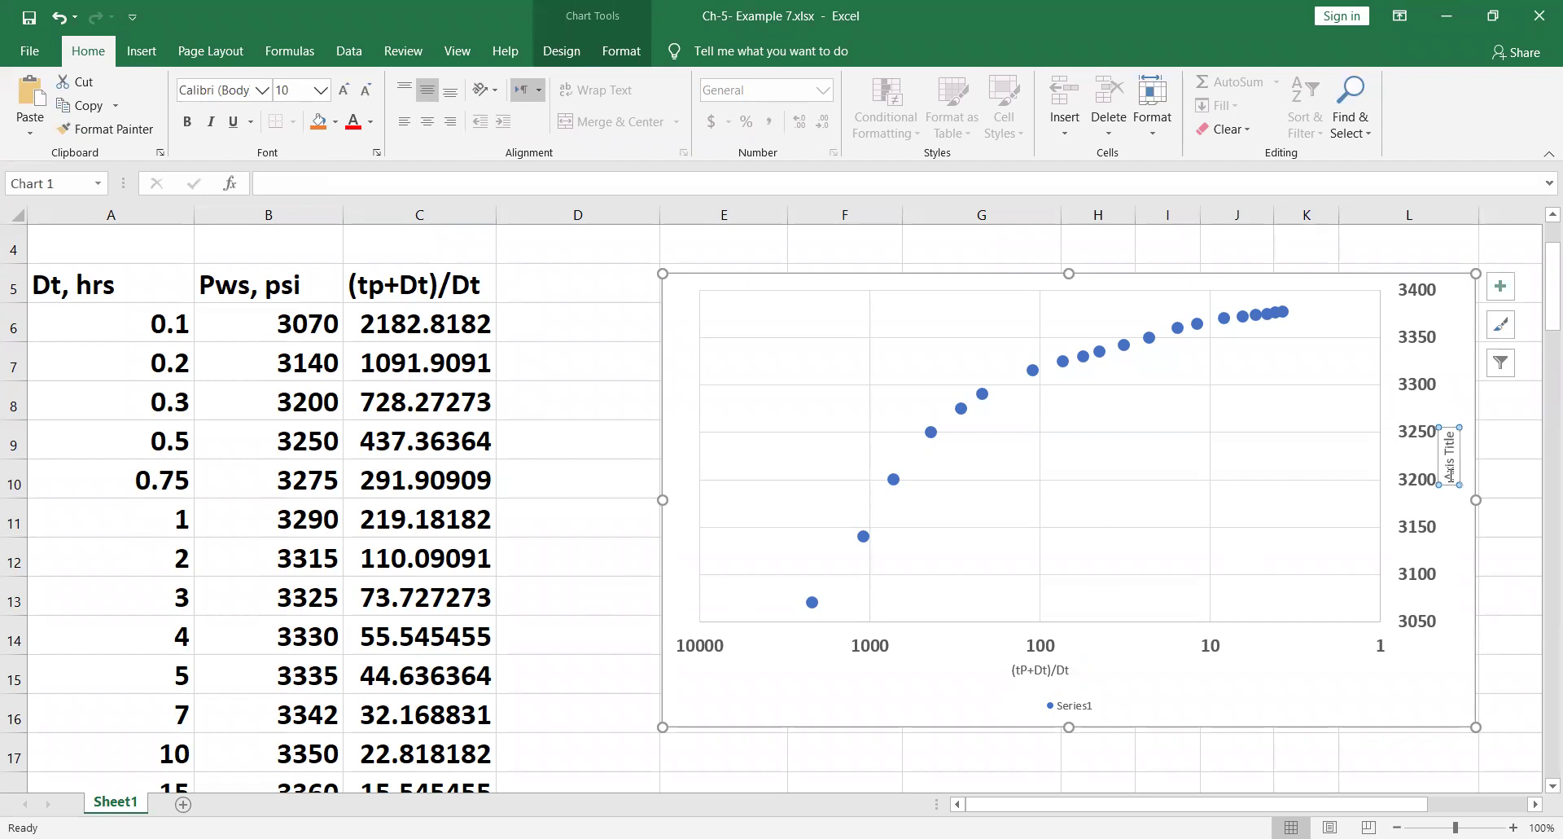
type("Pws, psi")
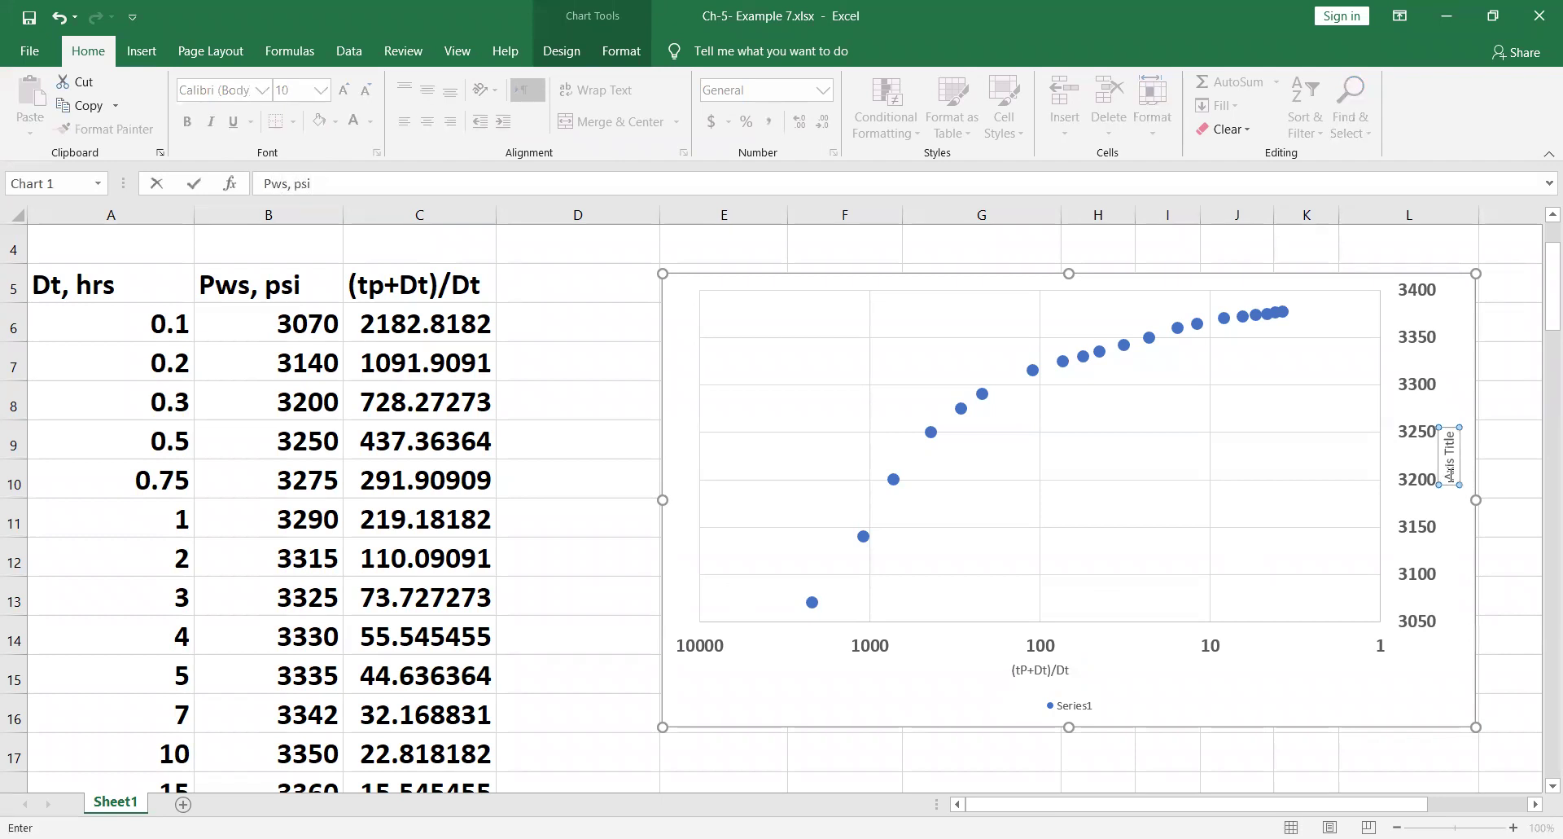
key("Return")
left_click(345, 89)
left_click(345, 90)
left_click(345, 89)
left_click(345, 90)
left_click(187, 121)
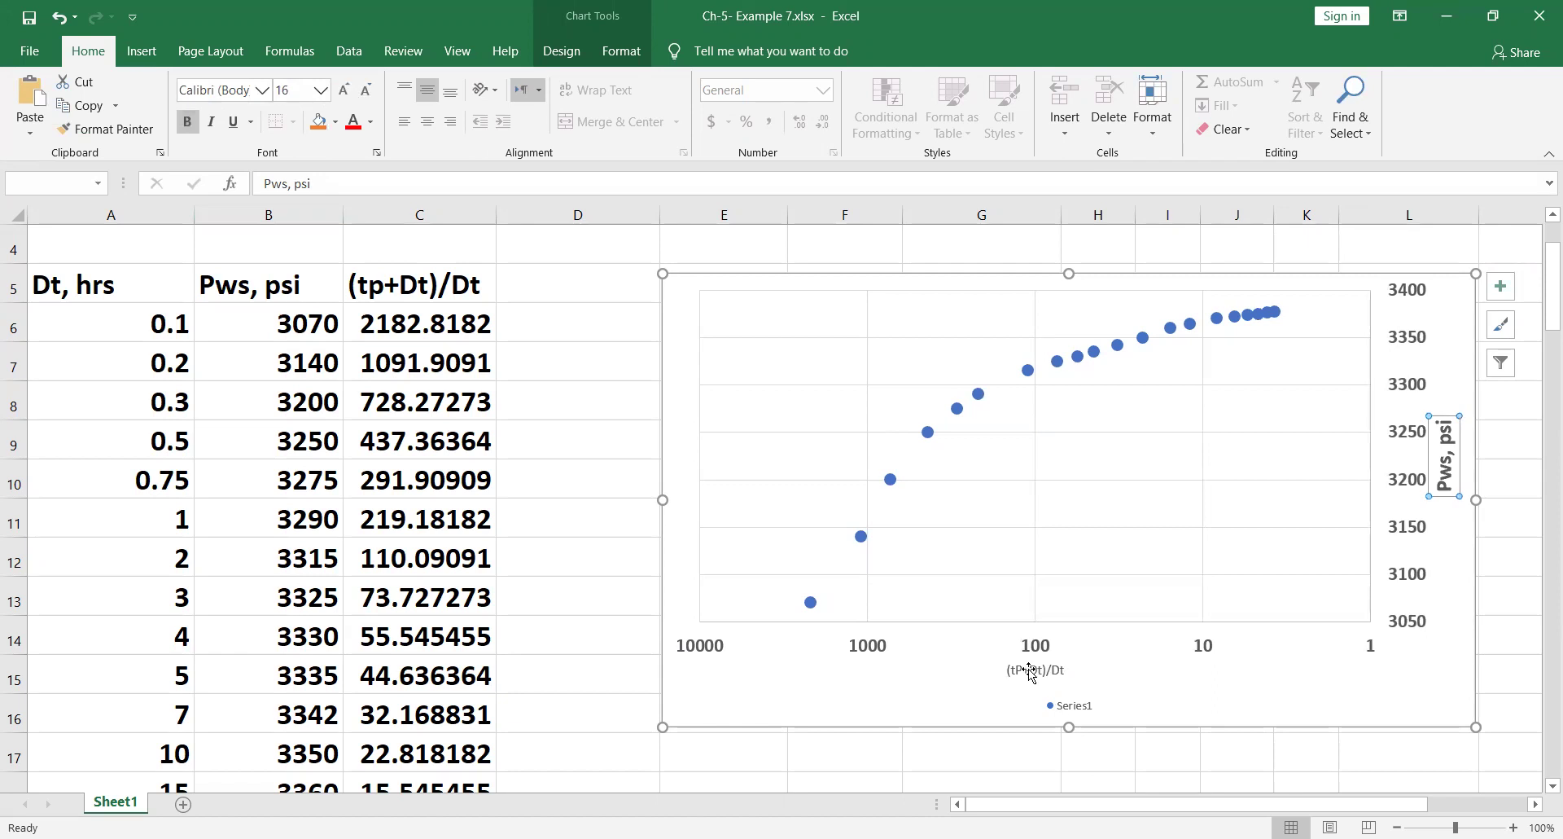
Make the horizontal axis title bold and enlarge it to match the vertical axis title
left_click(1030, 670)
left_click(347, 89)
left_click(347, 89)
left_click(347, 90)
left_click(347, 89)
left_click(192, 126)
Delete the Series1 legend from the chart
left_click(1076, 710)
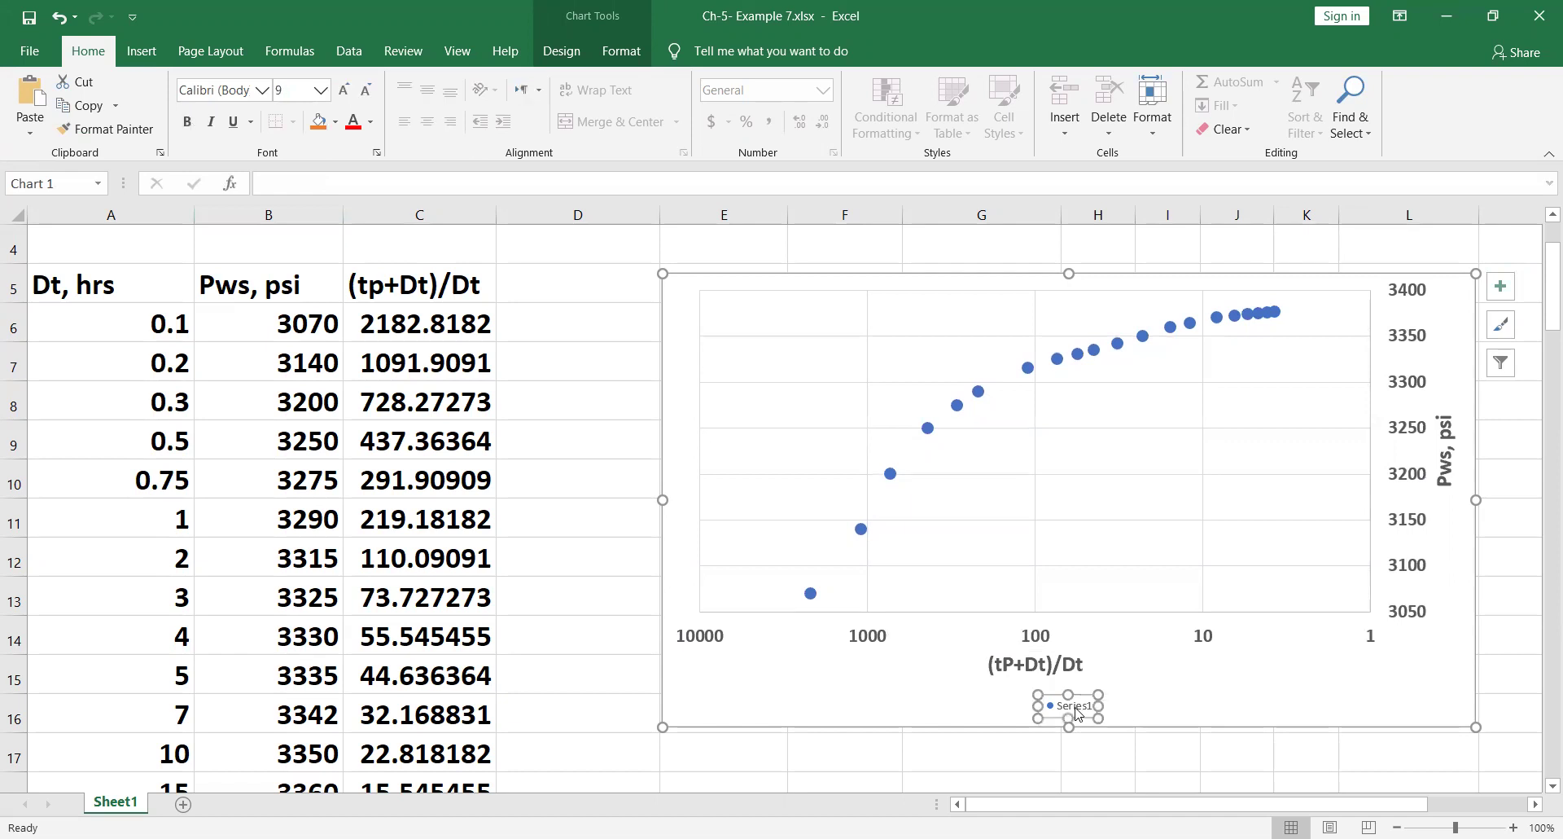
right_click(1076, 711)
left_click(1112, 543)
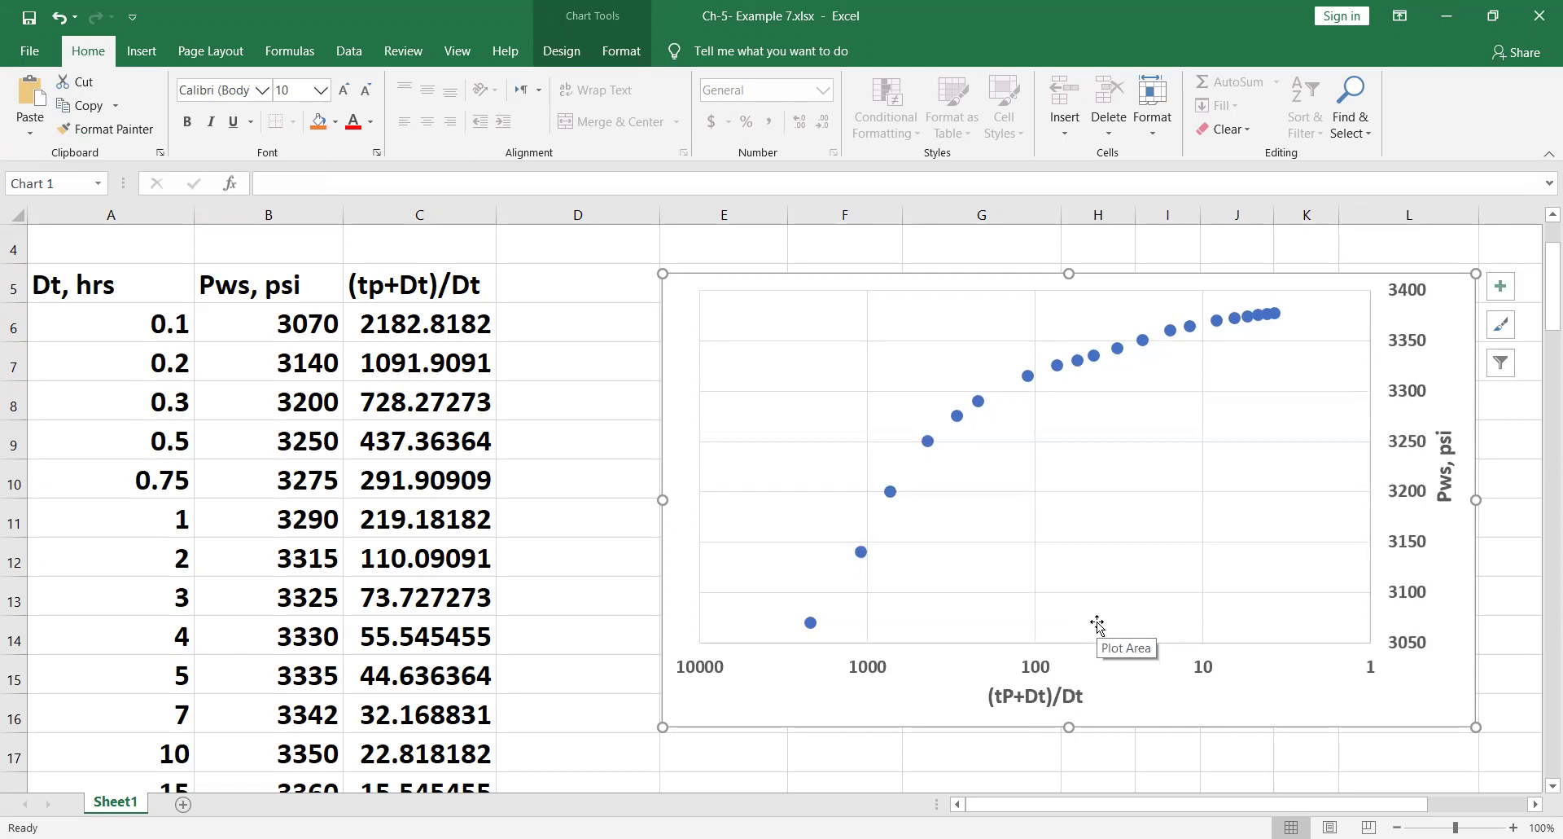
Color the chart's horizontal and vertical major gridlines black
right_click(1300, 546)
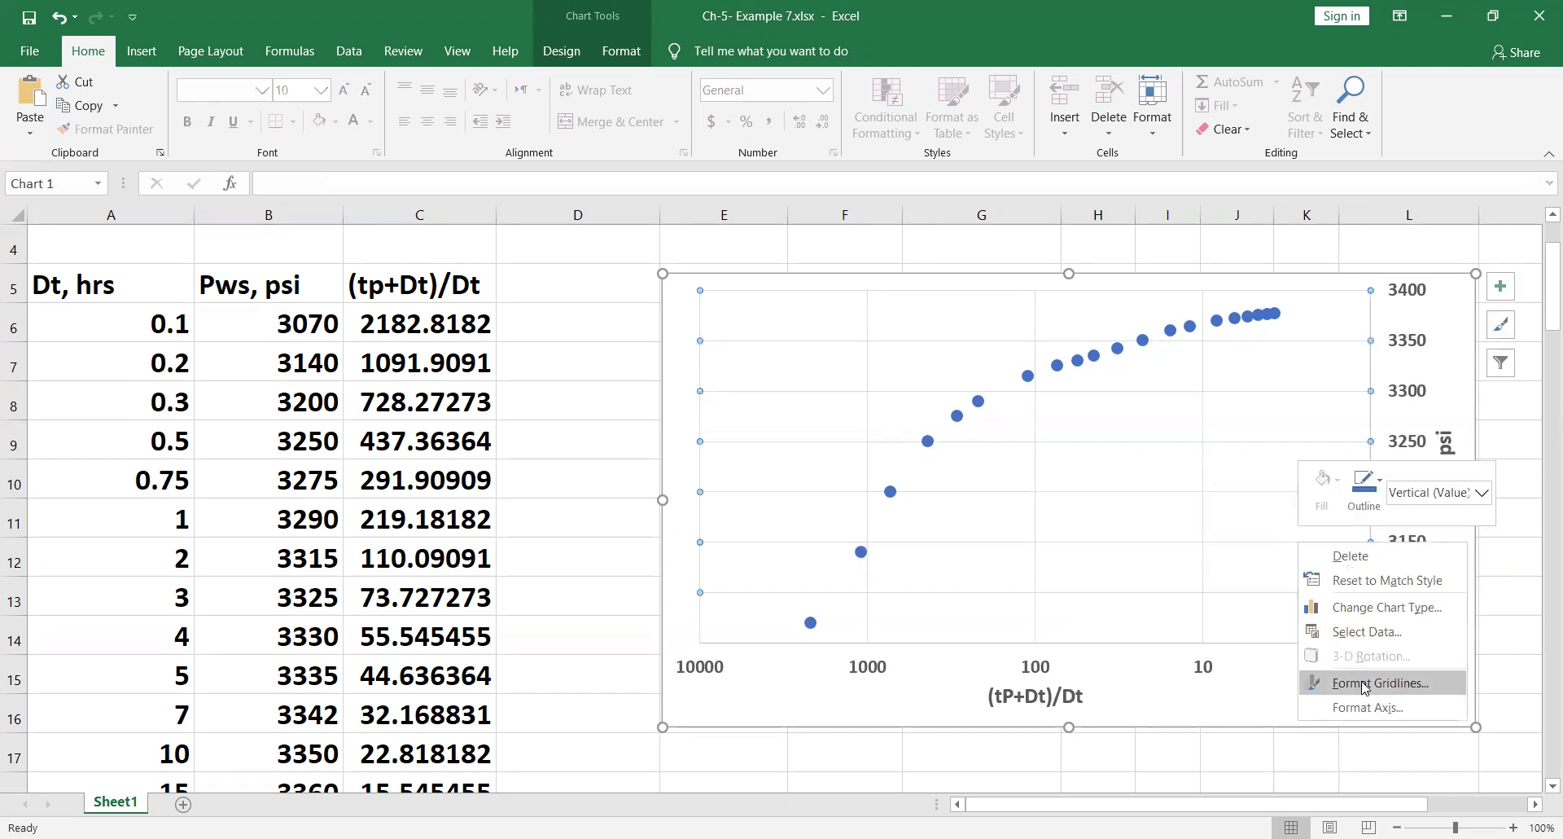
left_click(1380, 682)
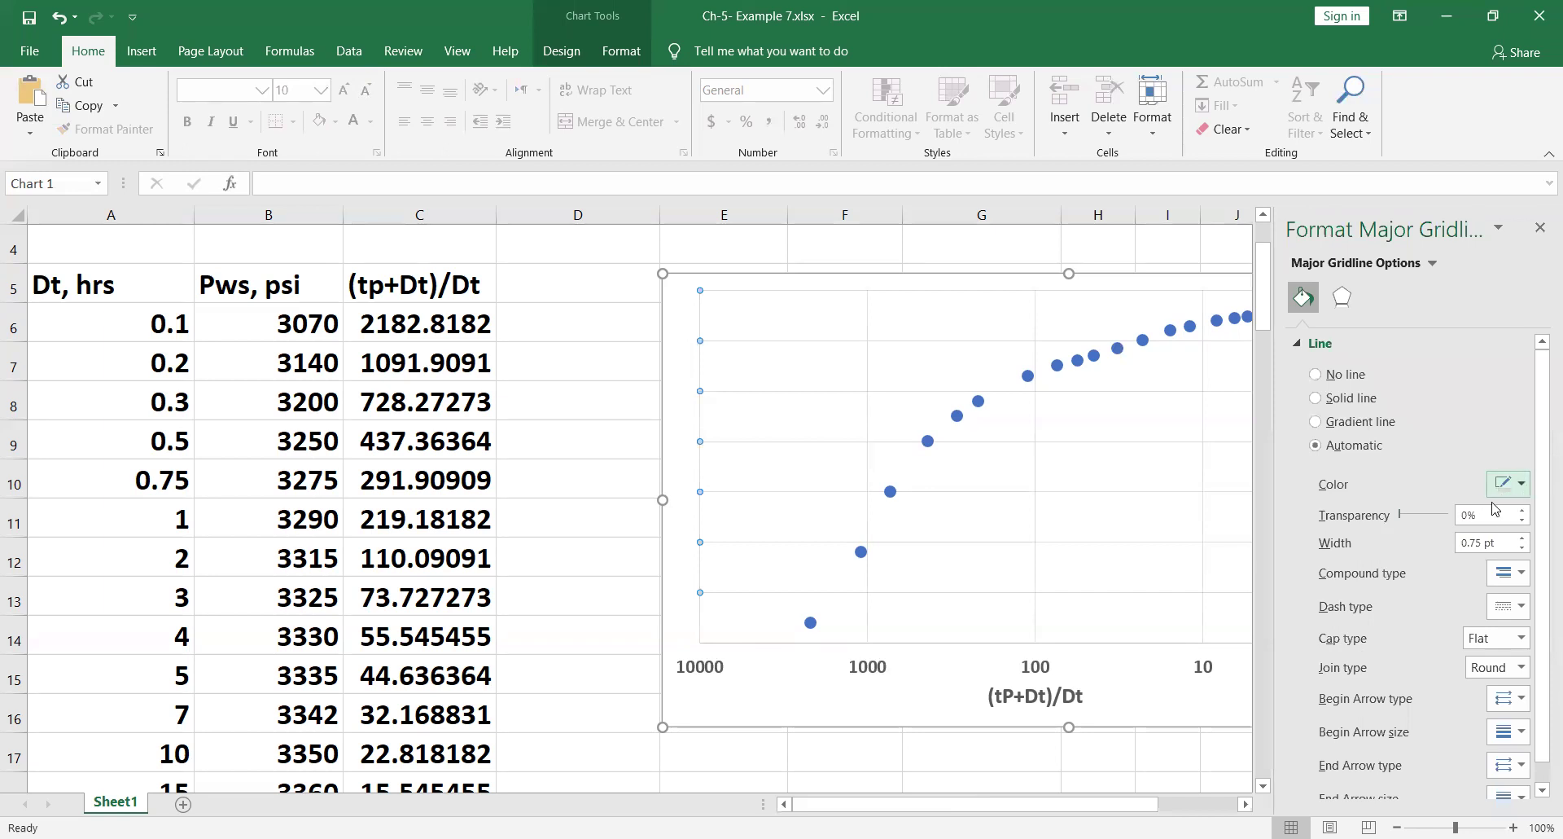
left_click(1406, 533)
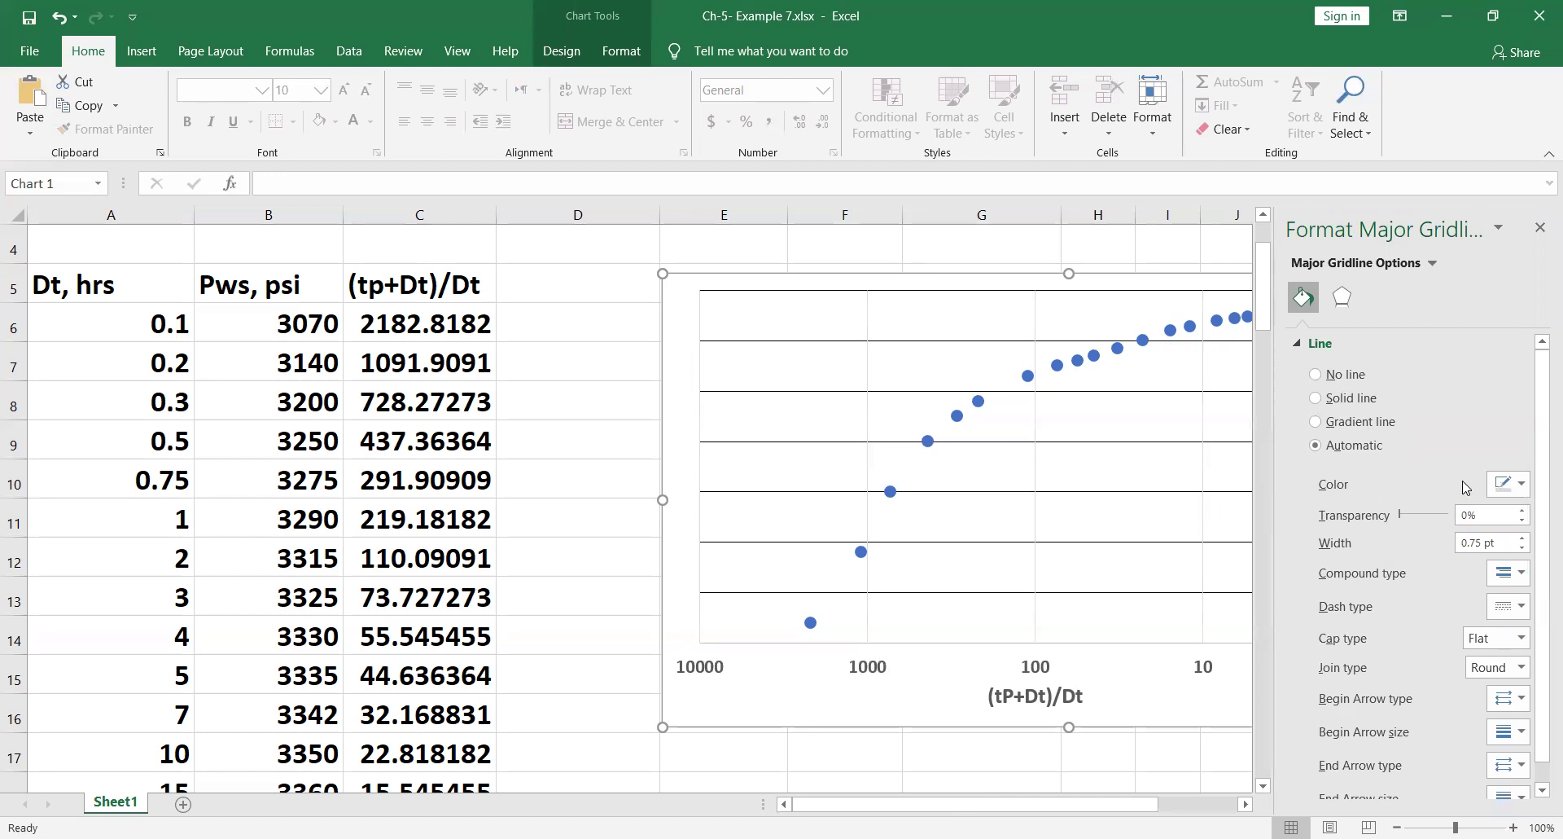
left_click(1521, 485)
left_click(1406, 533)
left_click(1538, 229)
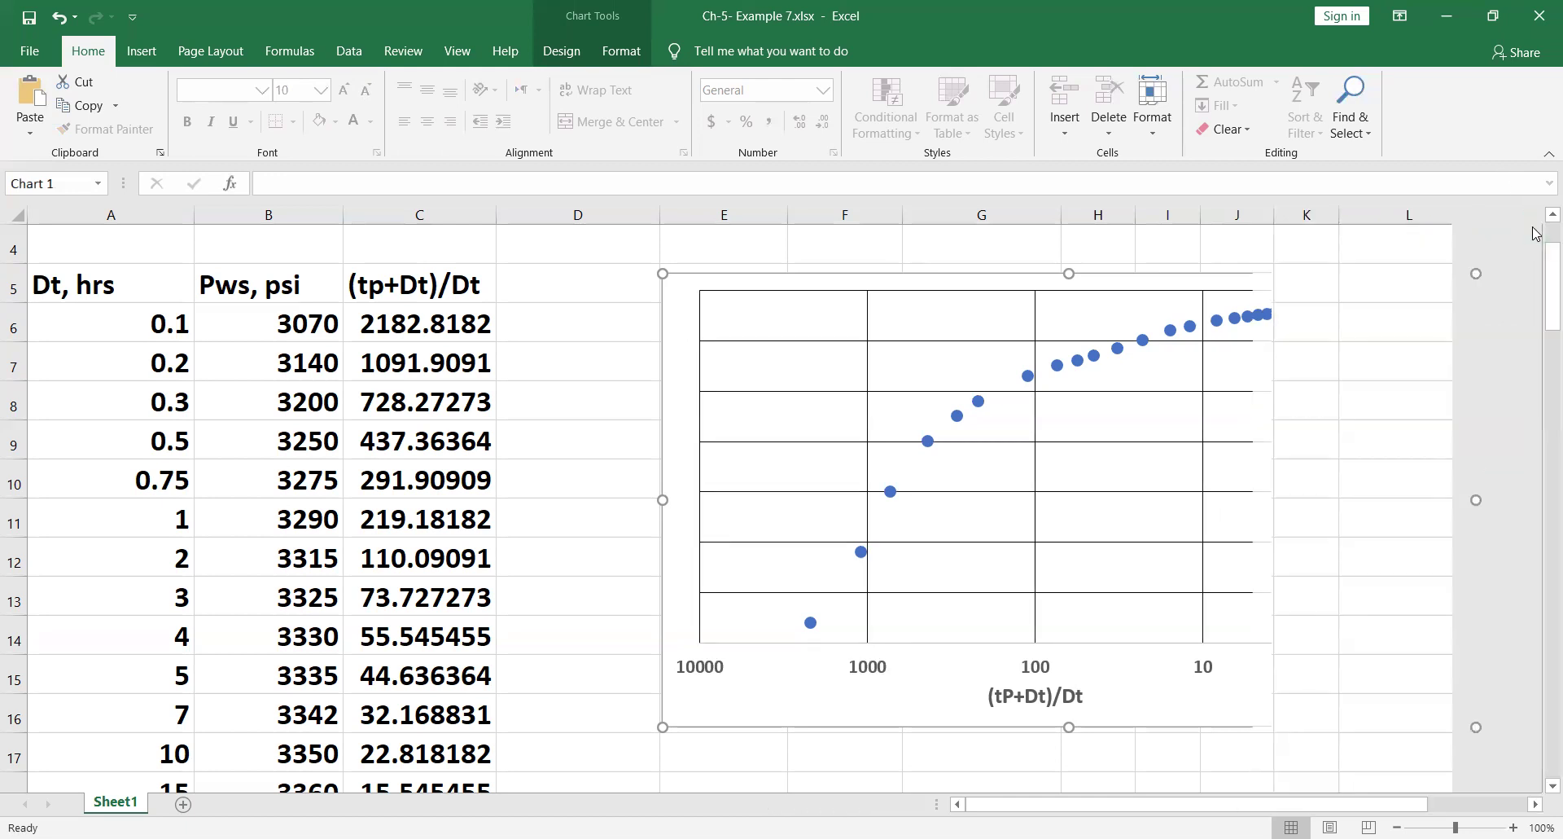
Add minor horizontal and minor vertical gridlines to the chart
left_click(1498, 295)
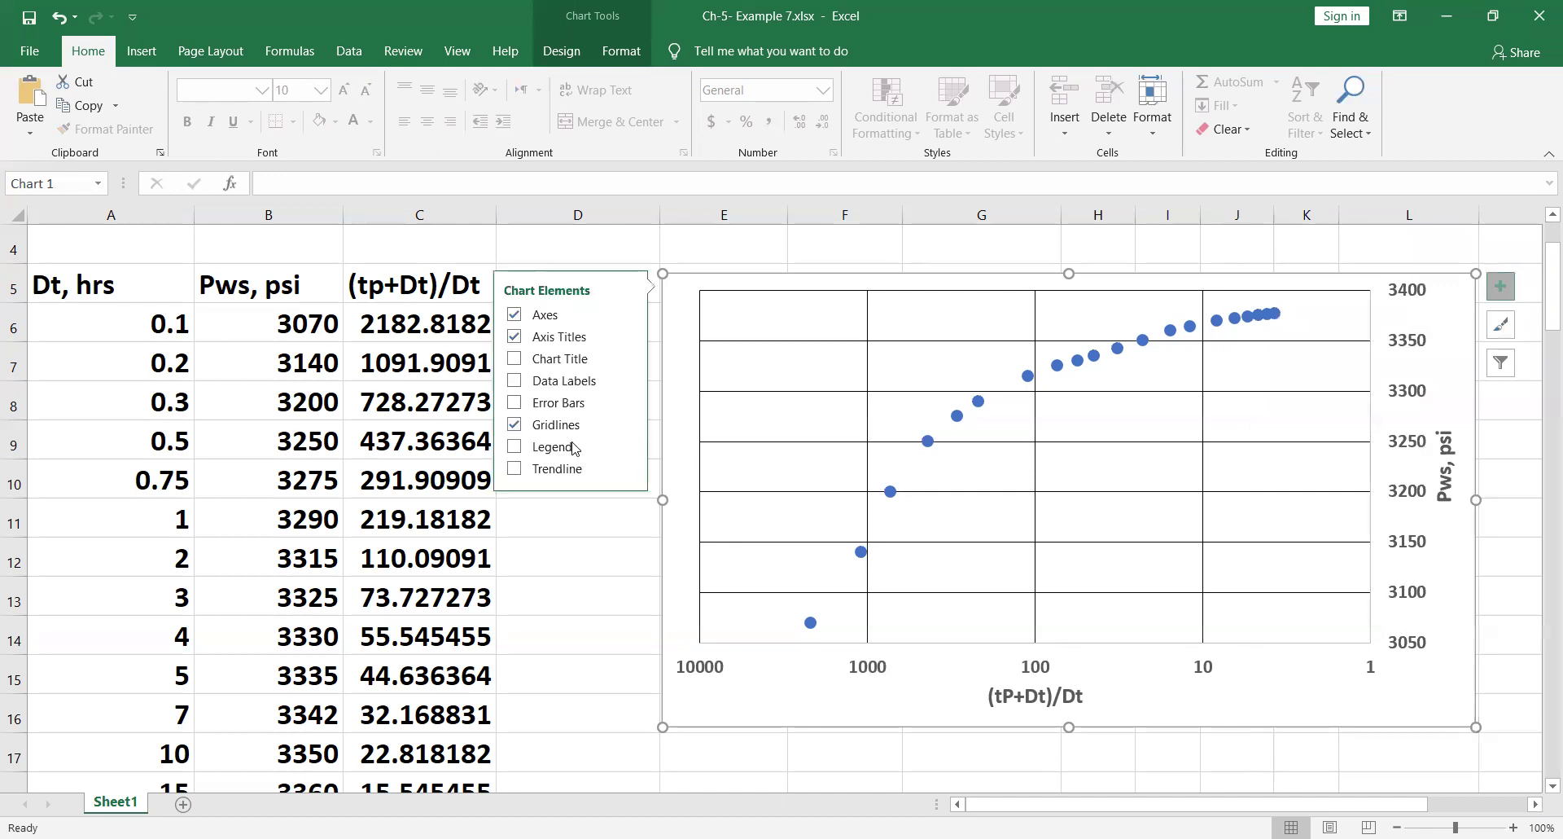
left_click(625, 424)
left_click(716, 475)
left_click(716, 496)
left_click(615, 550)
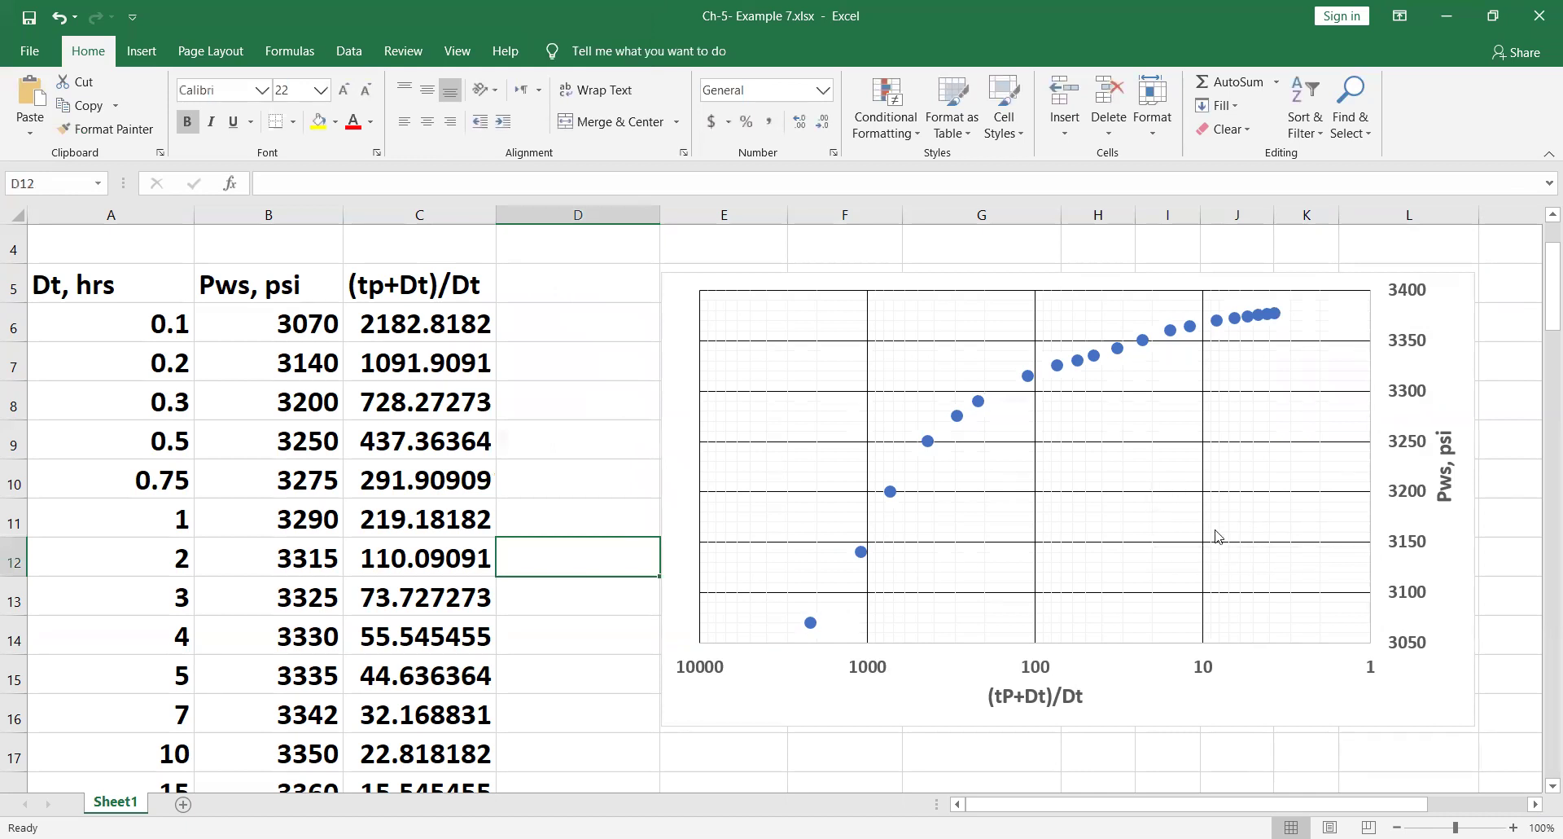
Color the chart's horizontal and vertical minor gridlines gray
right_click(1173, 485)
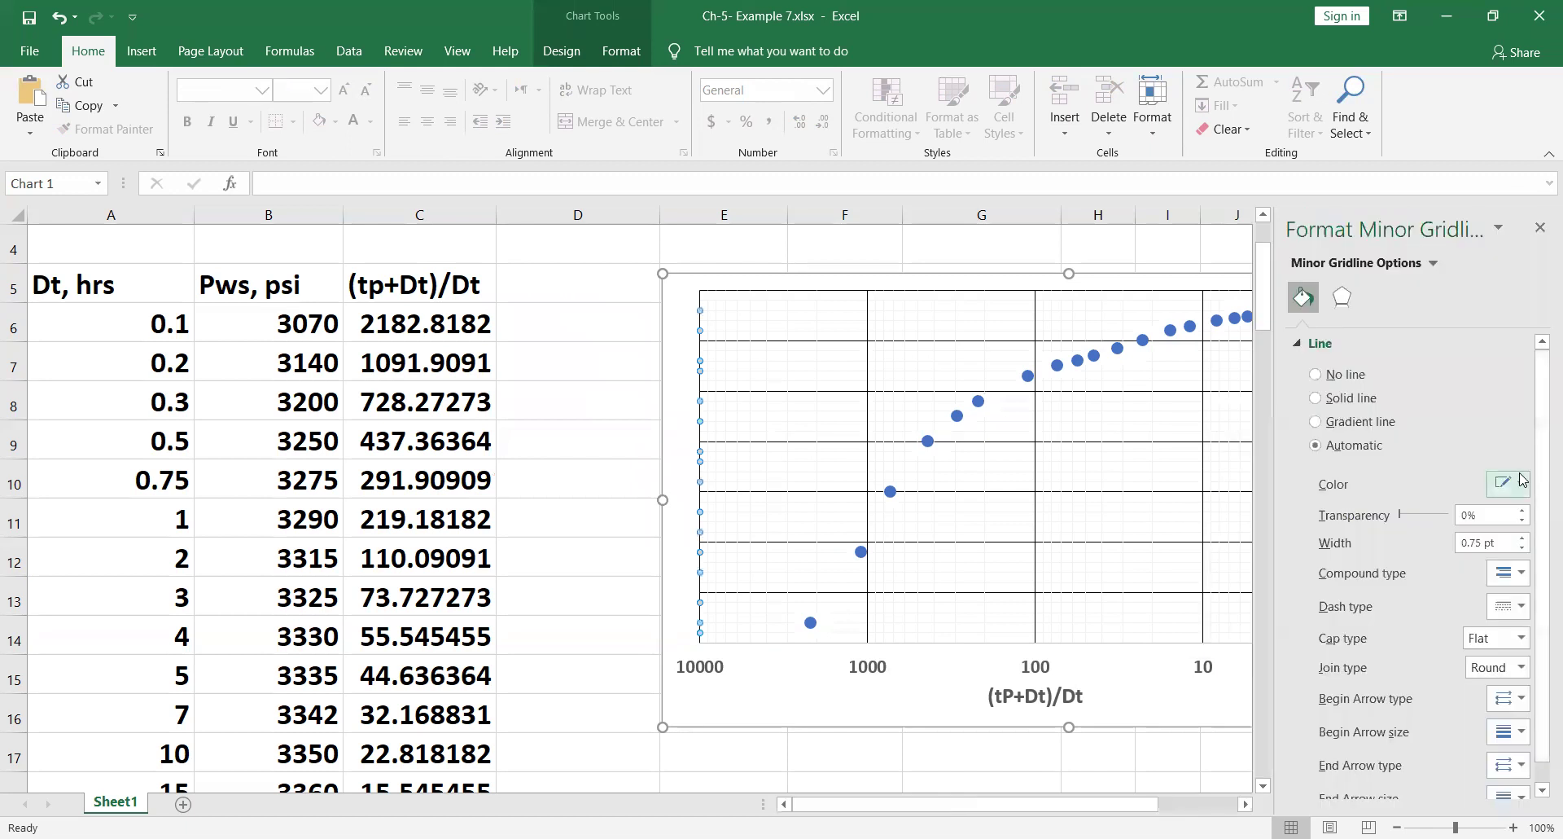
left_click(1520, 483)
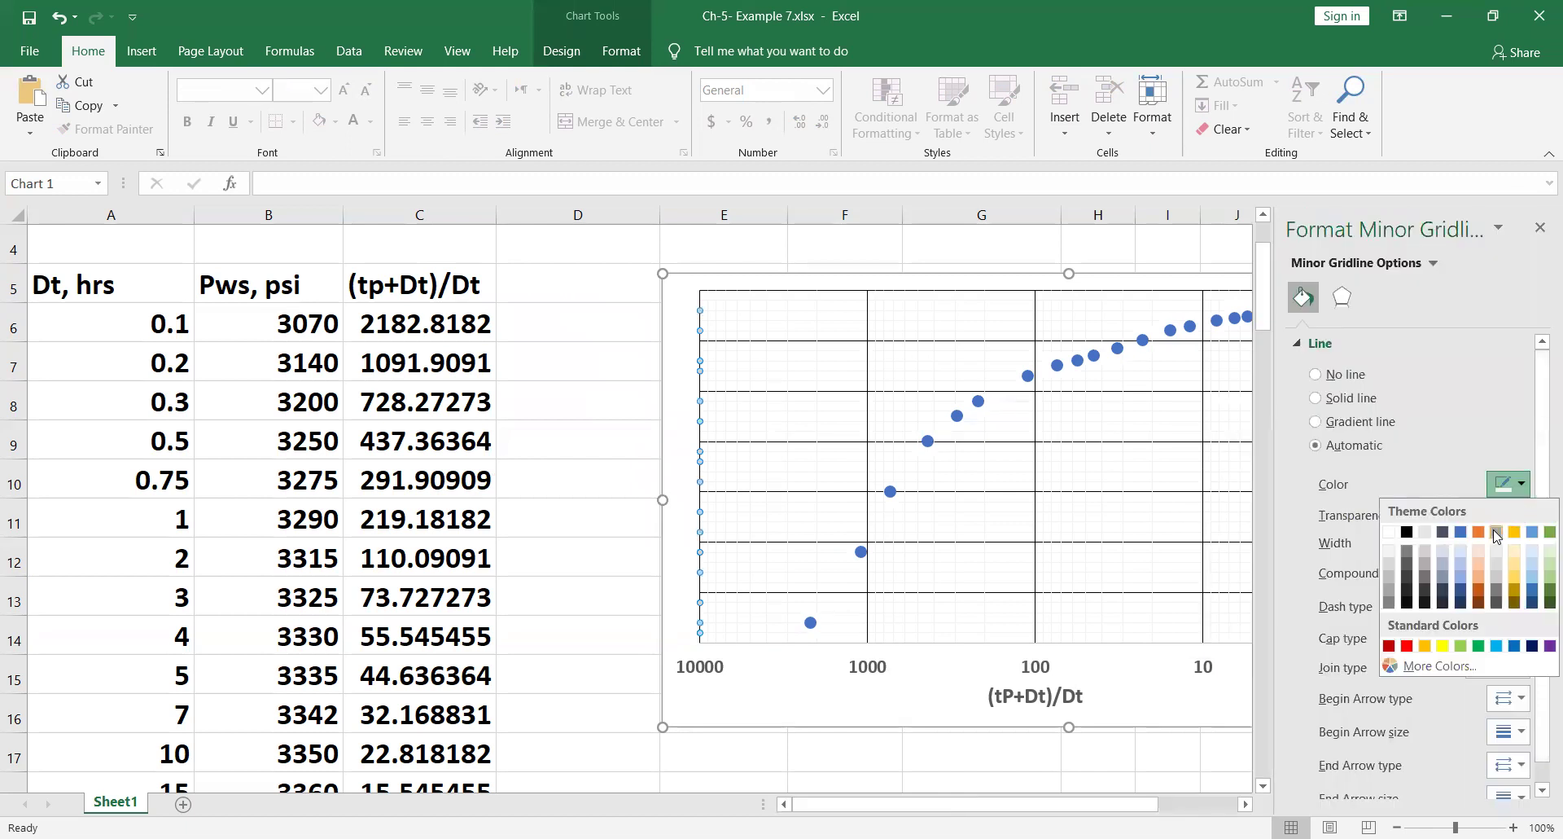
left_click(1496, 532)
key("ctrl+z")
left_click(1520, 486)
left_click(1495, 534)
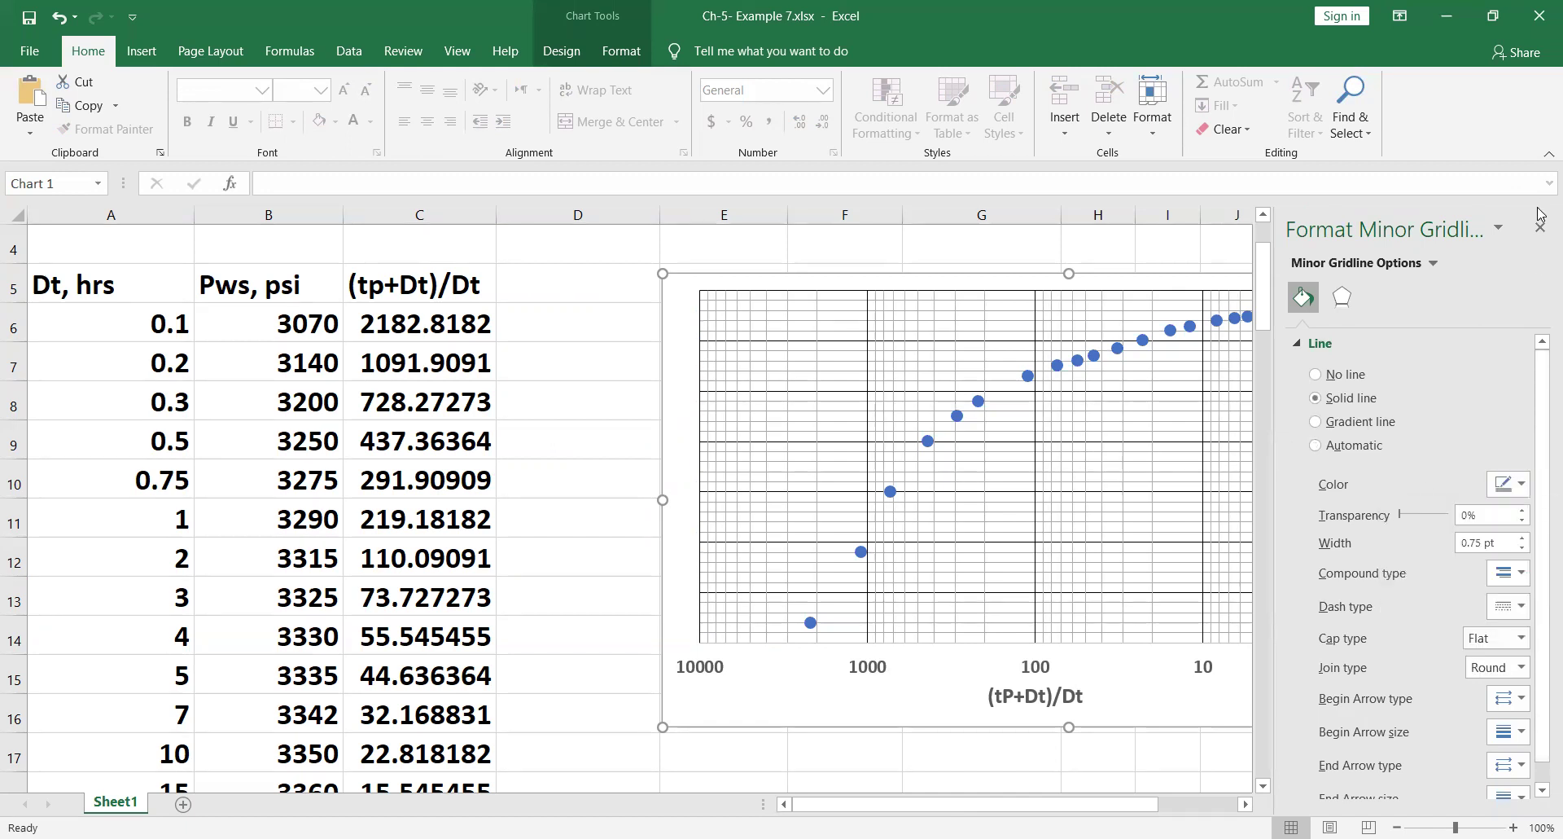
Try a solid light blue fill on the whole chart area and a new chart position, and undo both changes
left_click(800, 709)
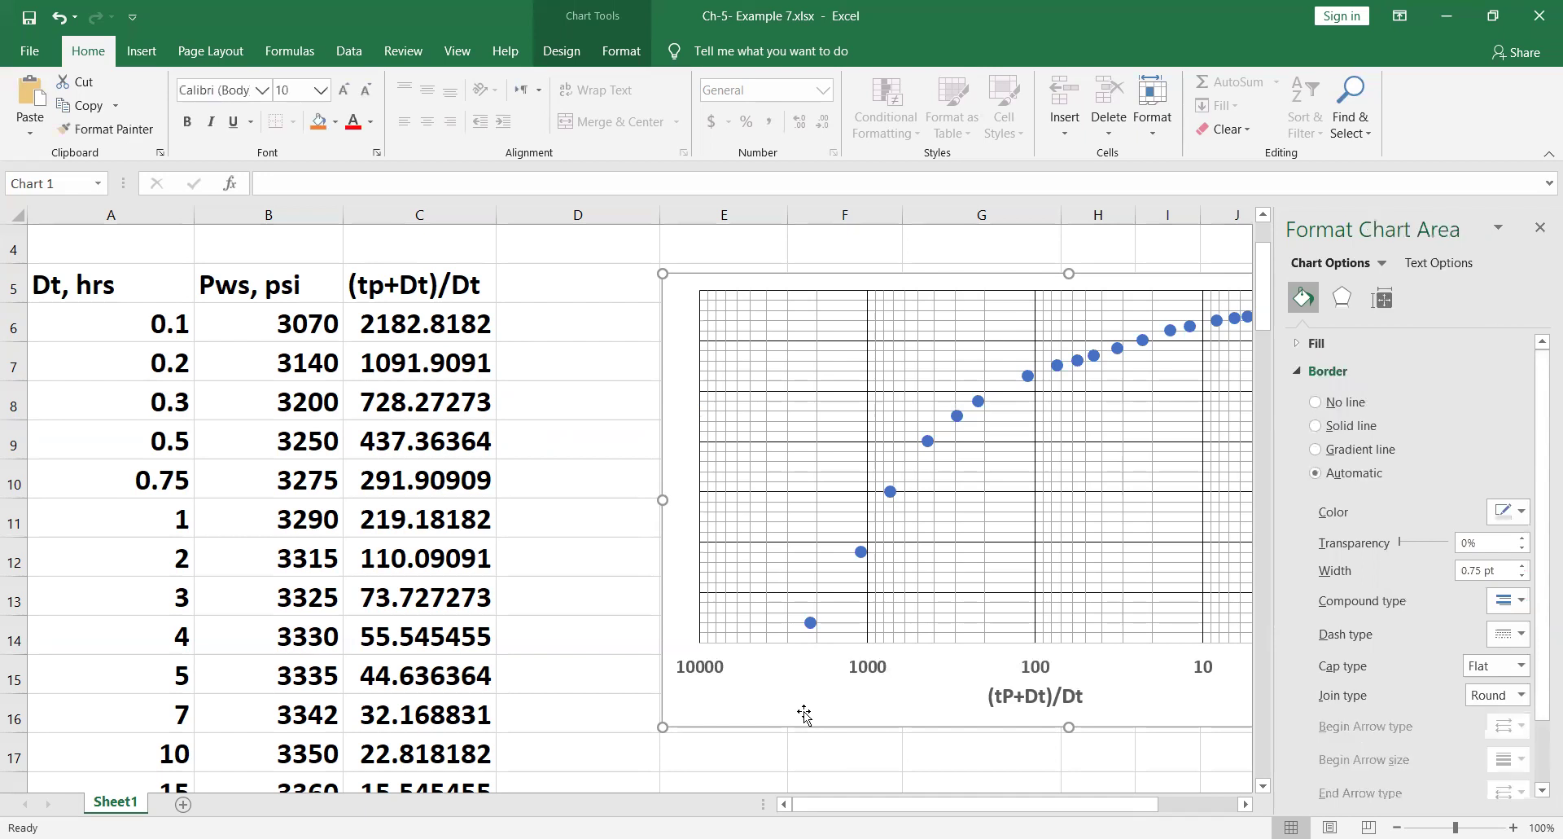
left_click(1317, 342)
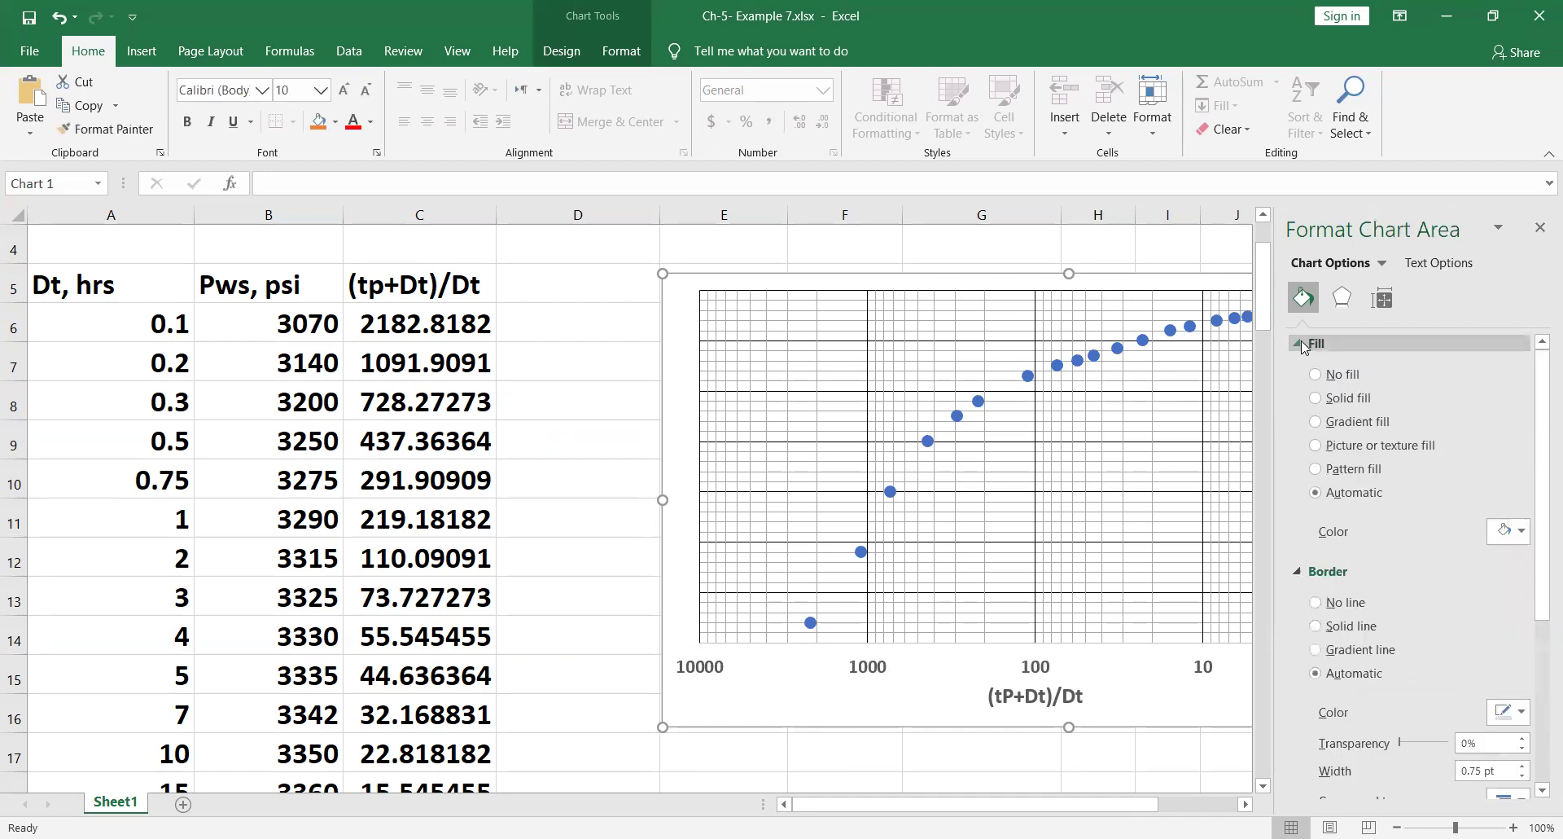
left_click(1317, 399)
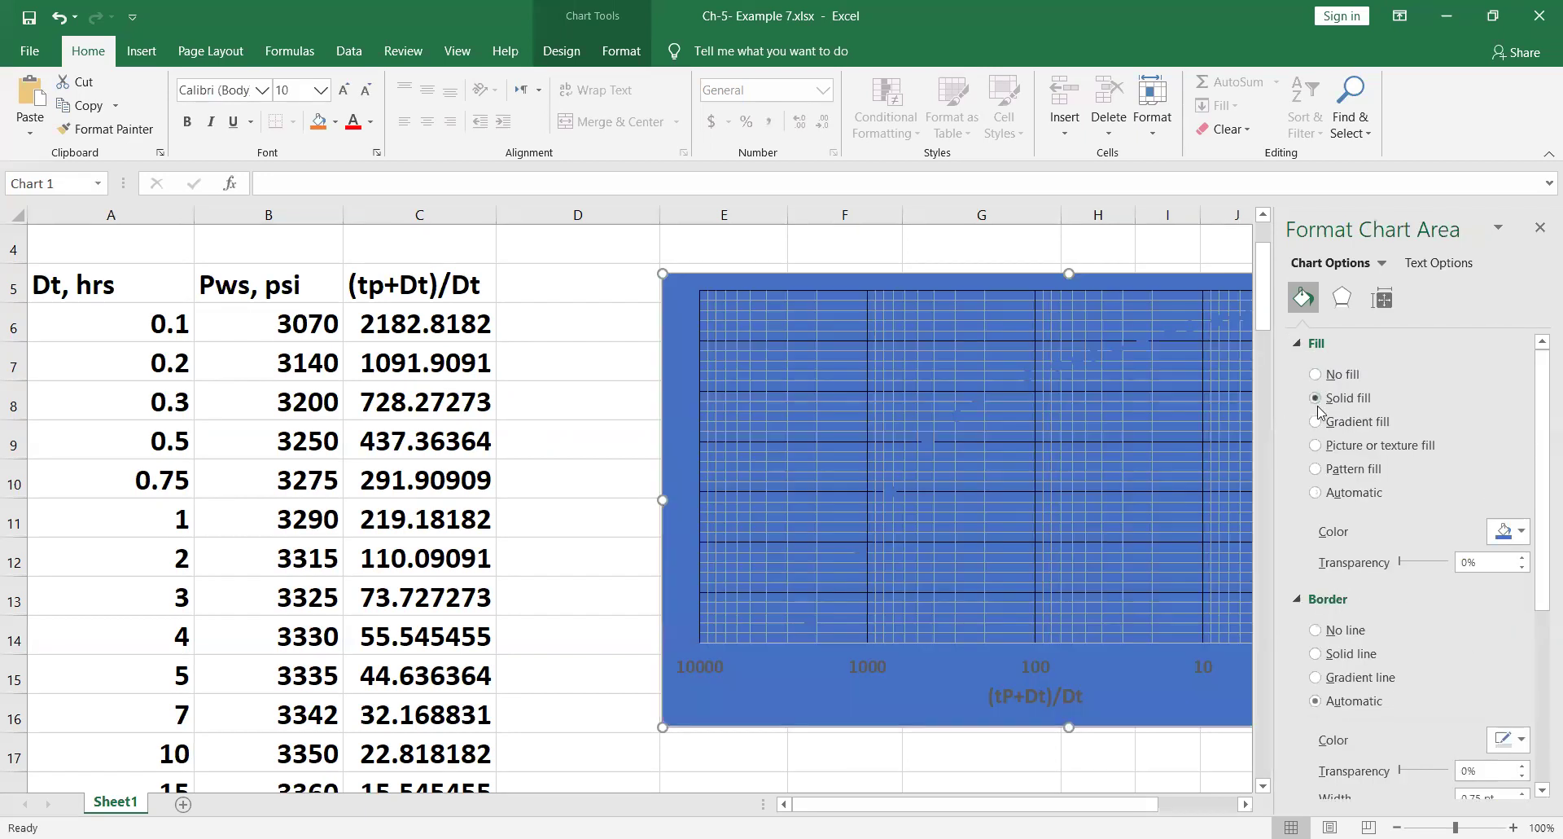
left_click(1521, 533)
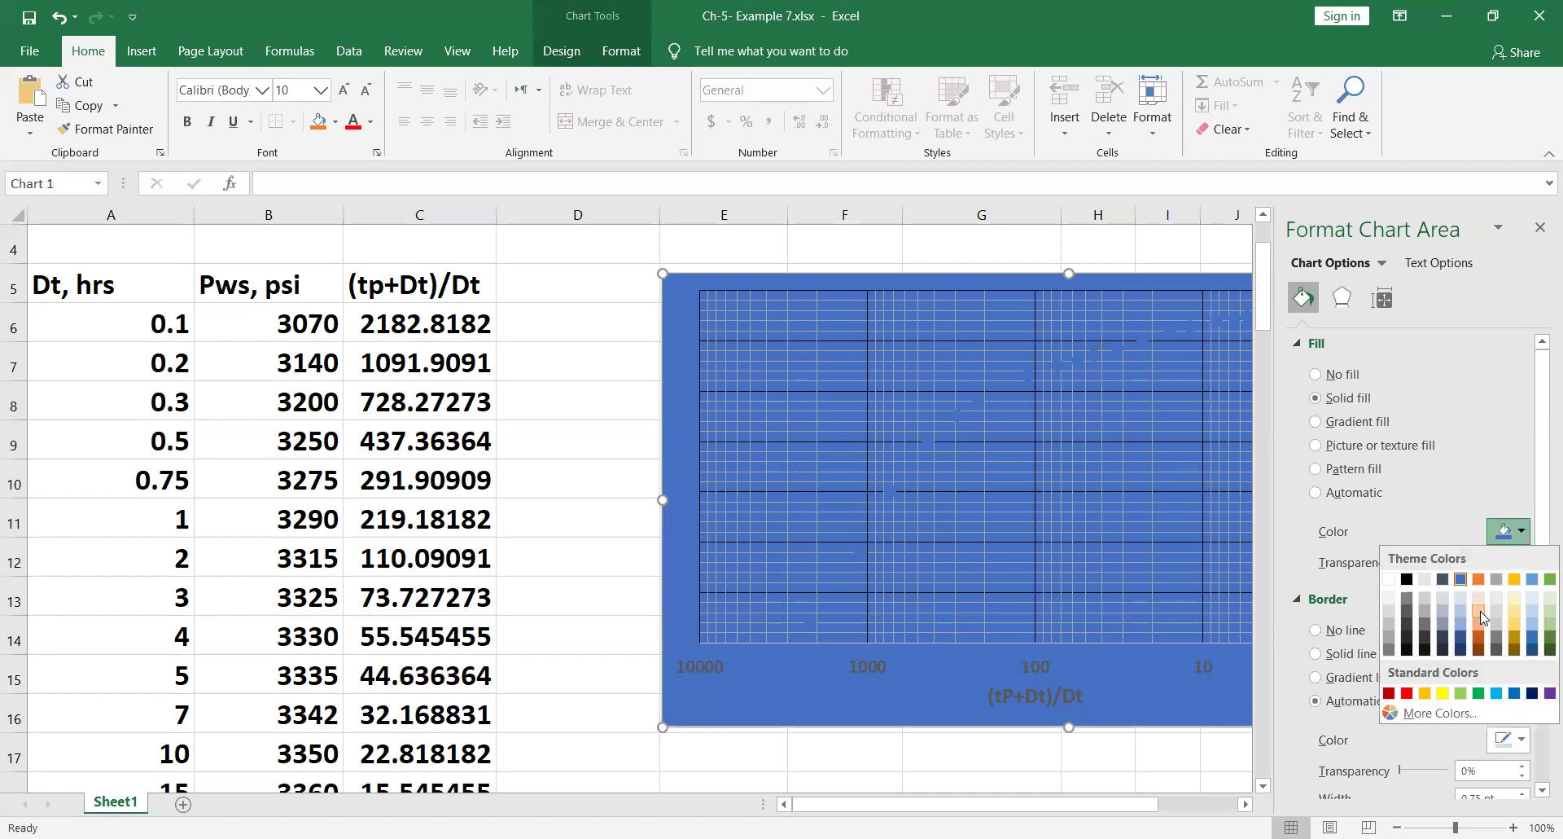
left_click(1463, 612)
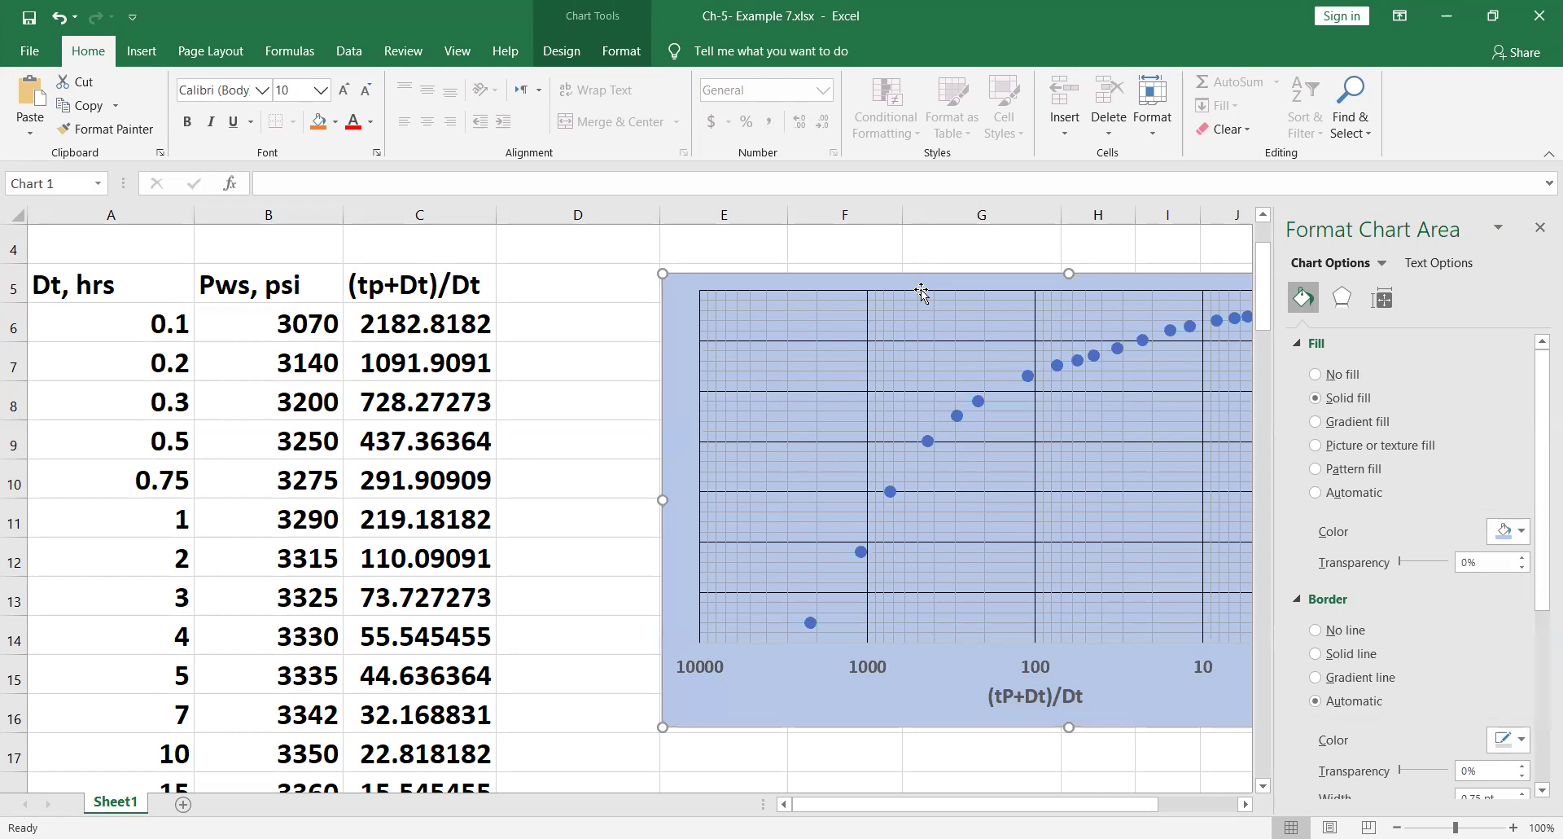
left_click_drag(922, 291, 853, 276)
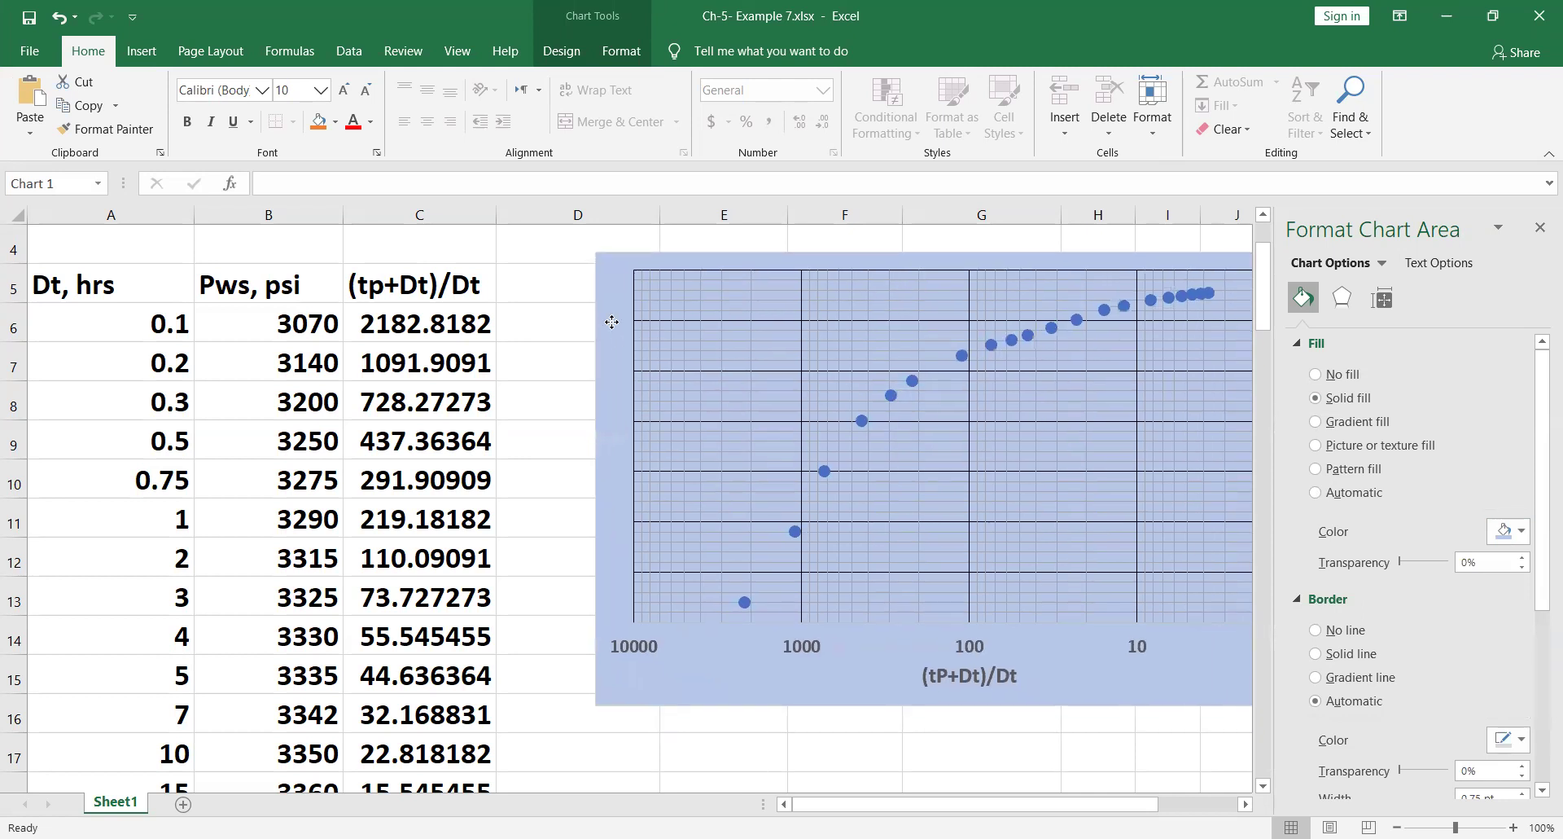
left_click(1539, 229)
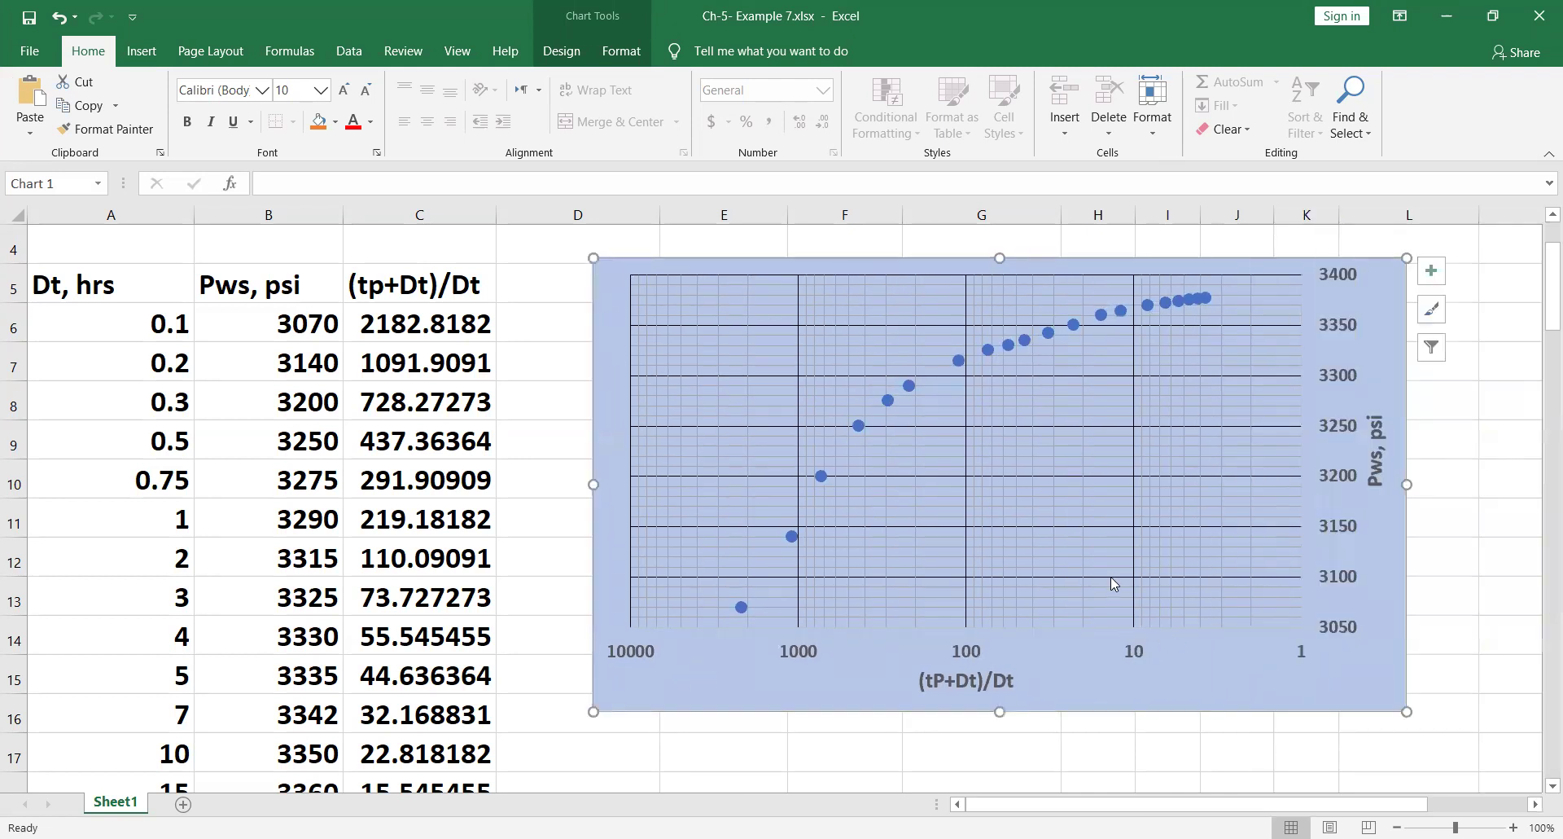
left_click(60, 18)
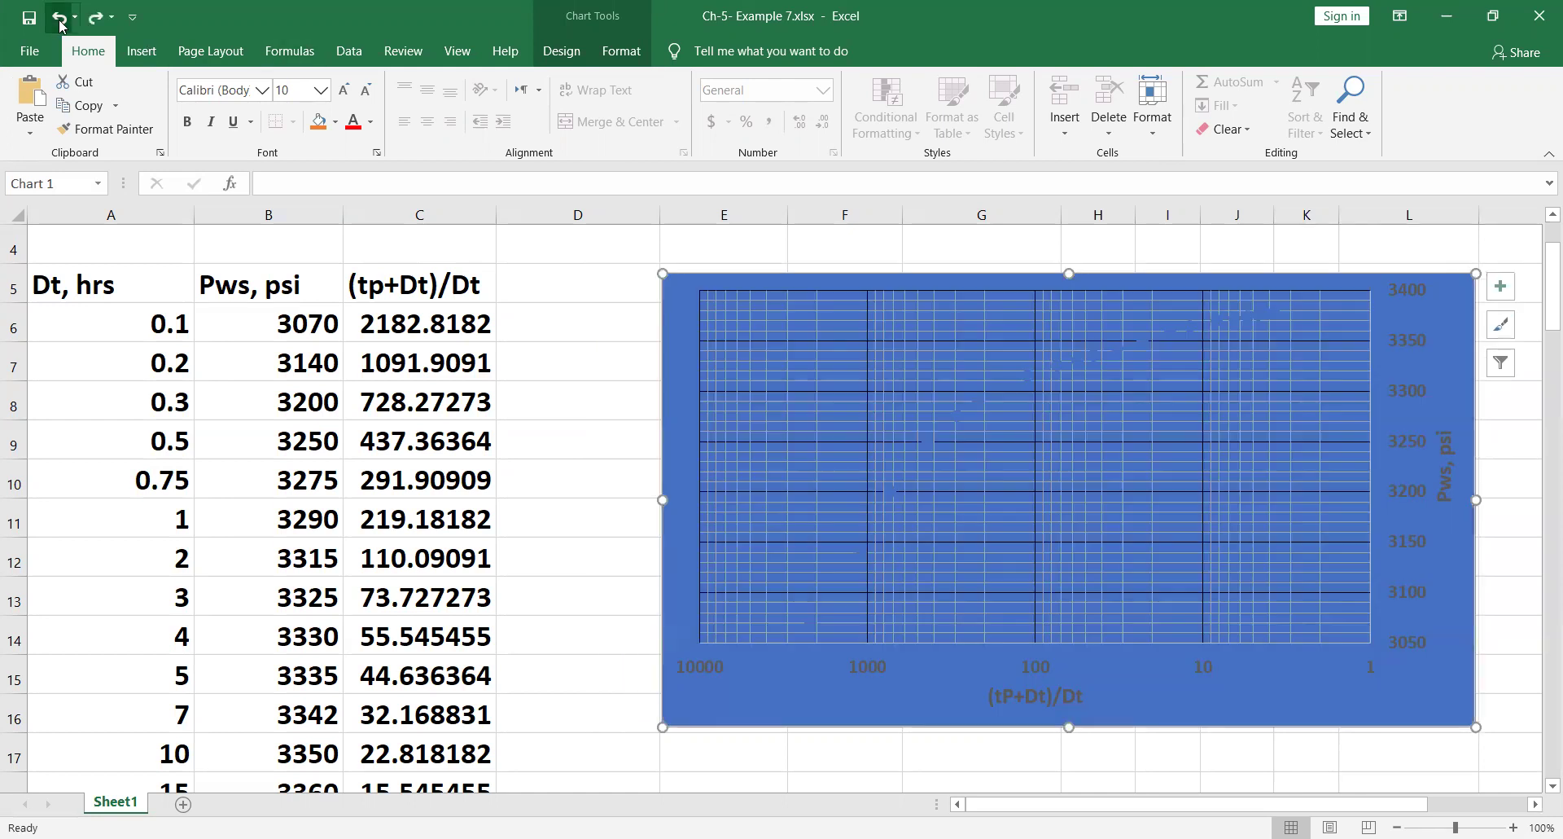
left_click(60, 23)
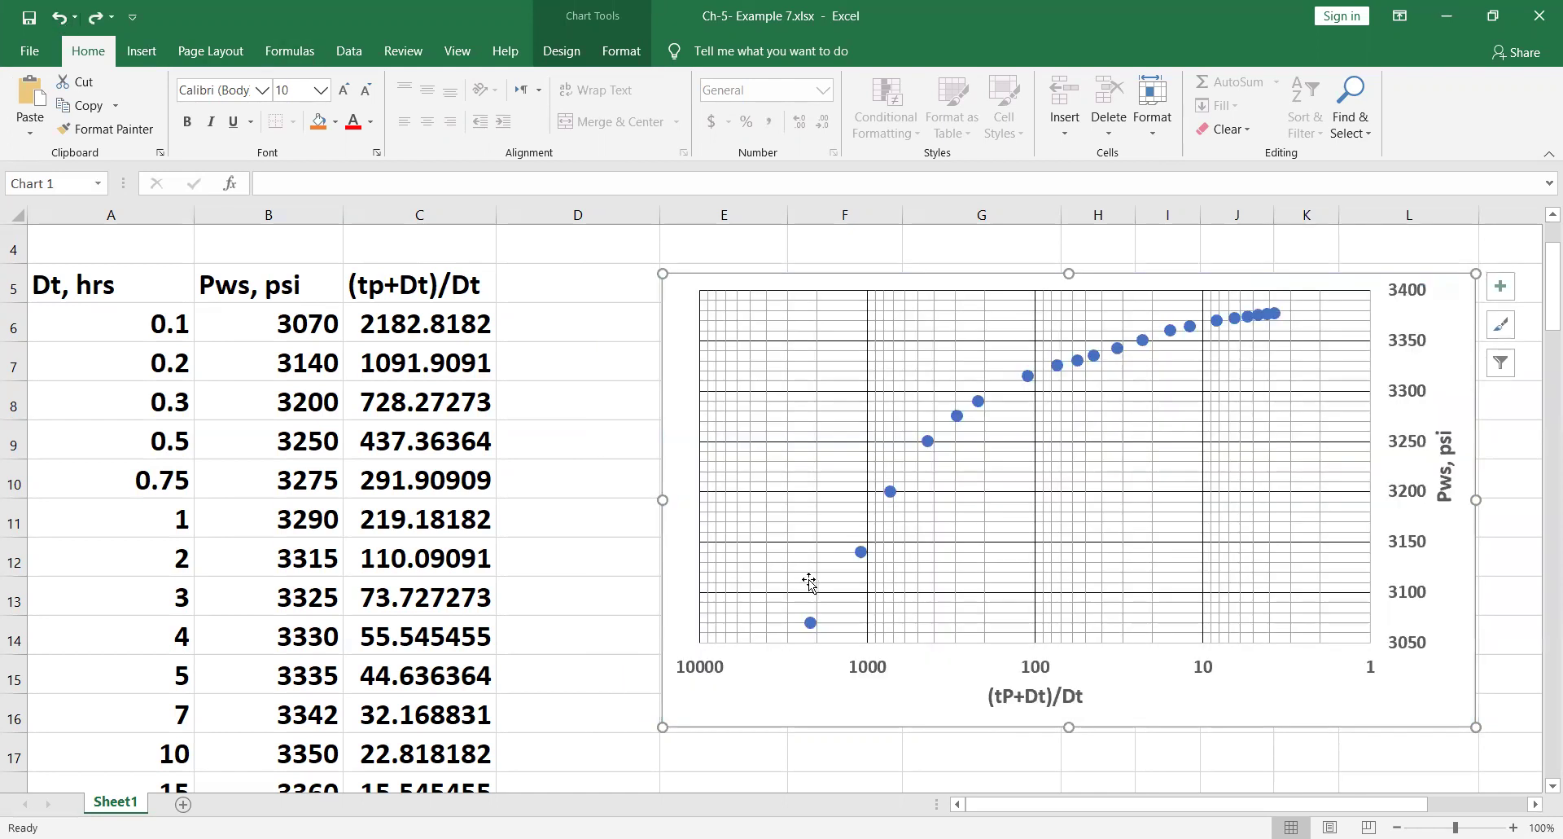
Fill the chart's plot area with a solid light gold color
right_click(851, 620)
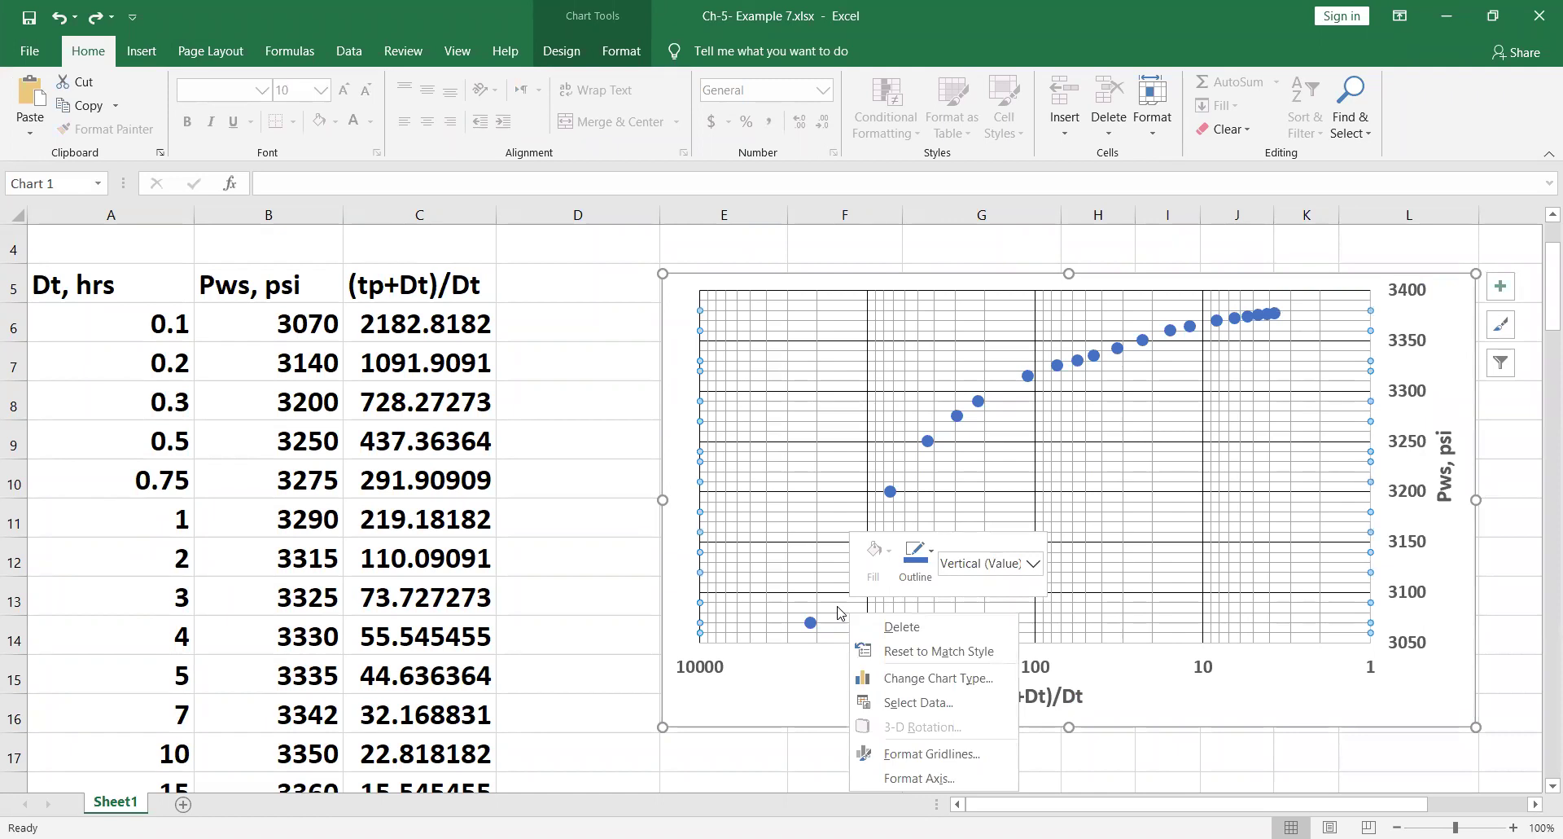
right_click(839, 612)
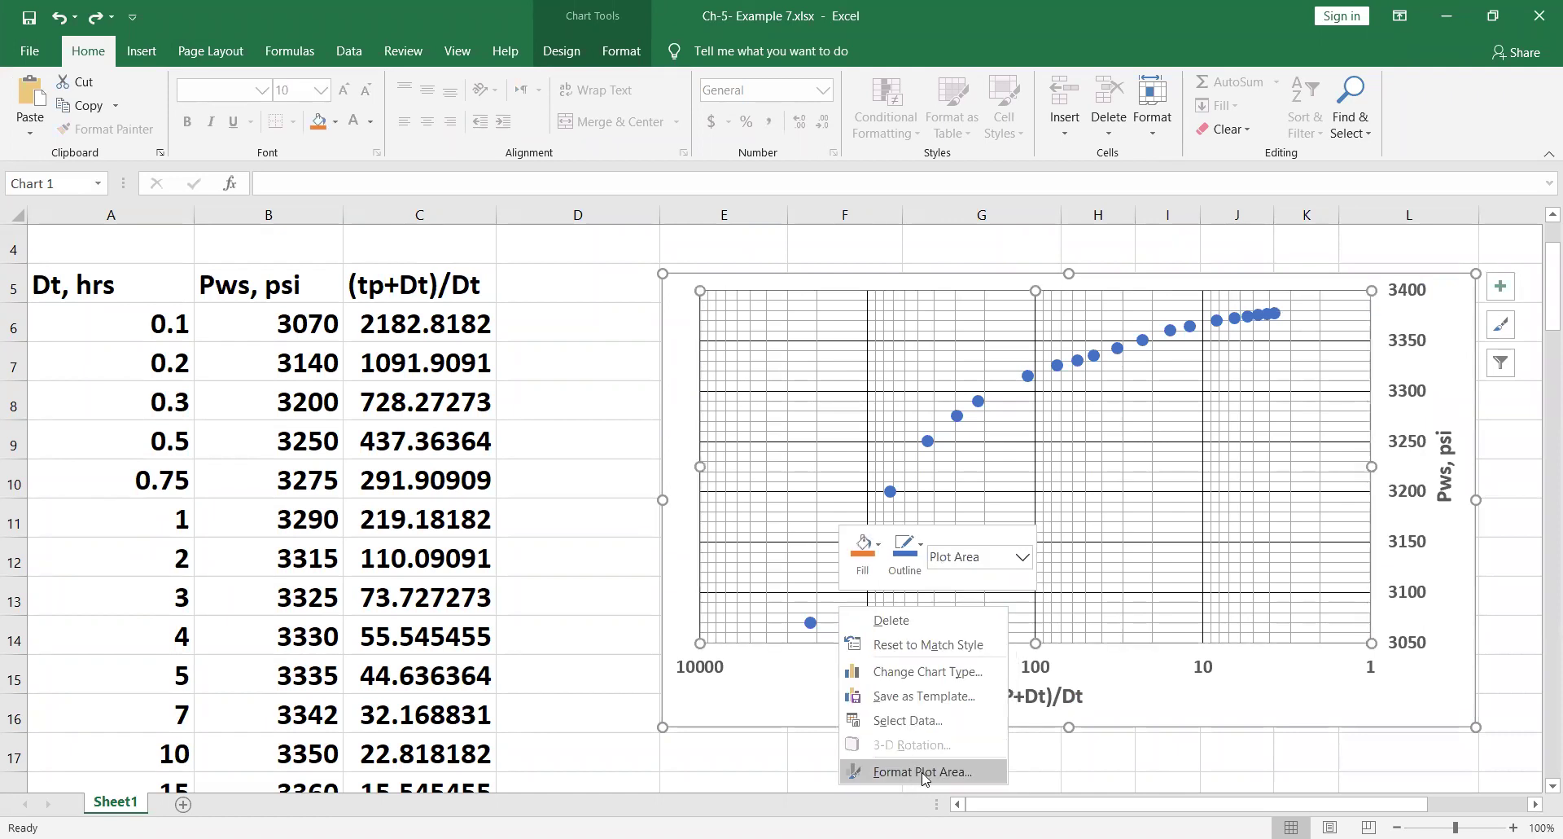
left_click(917, 770)
left_click(1325, 400)
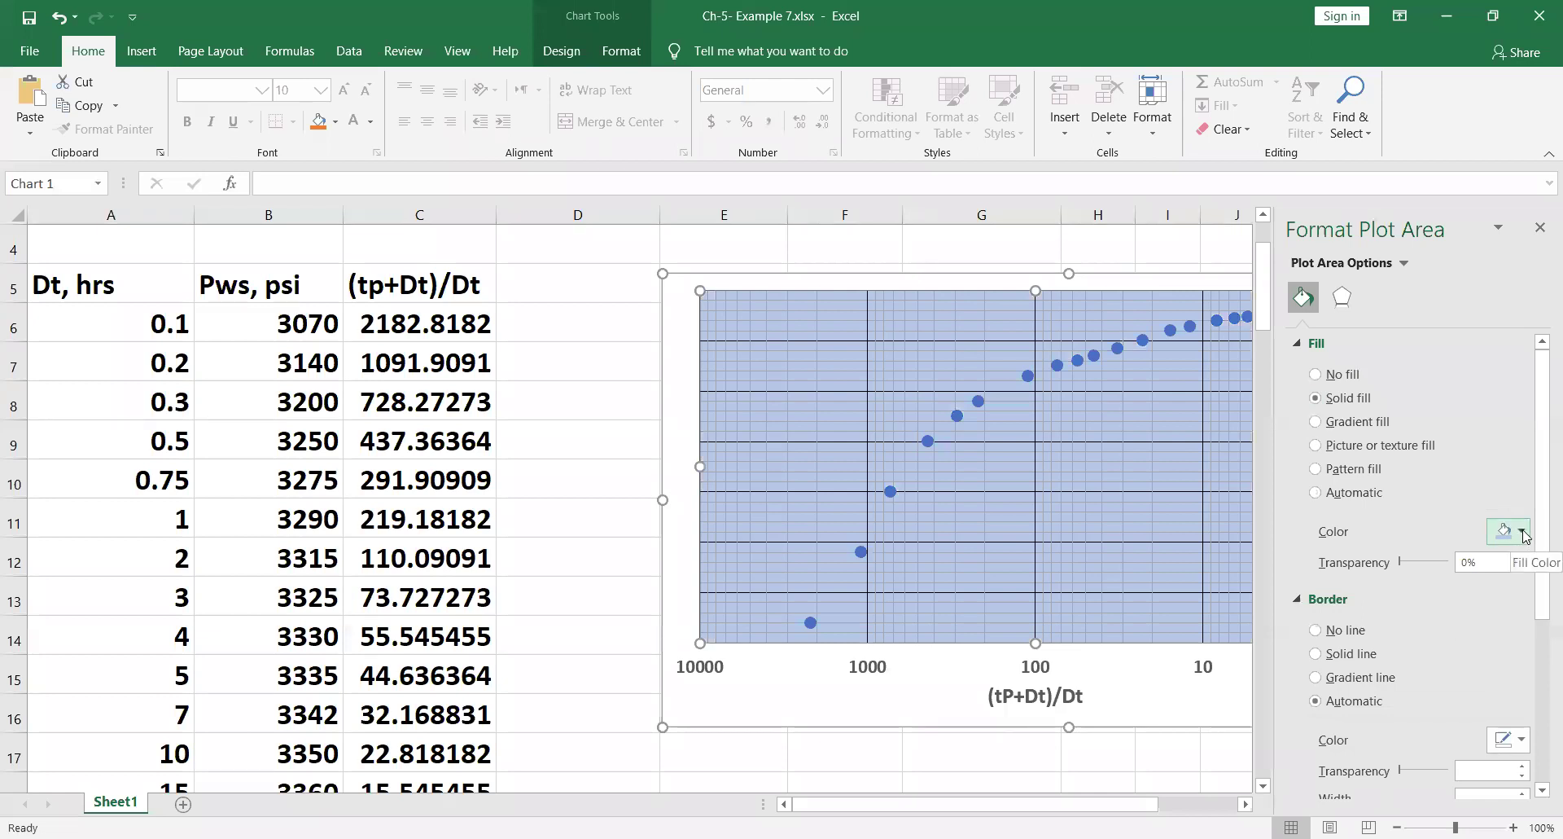
left_click(1523, 533)
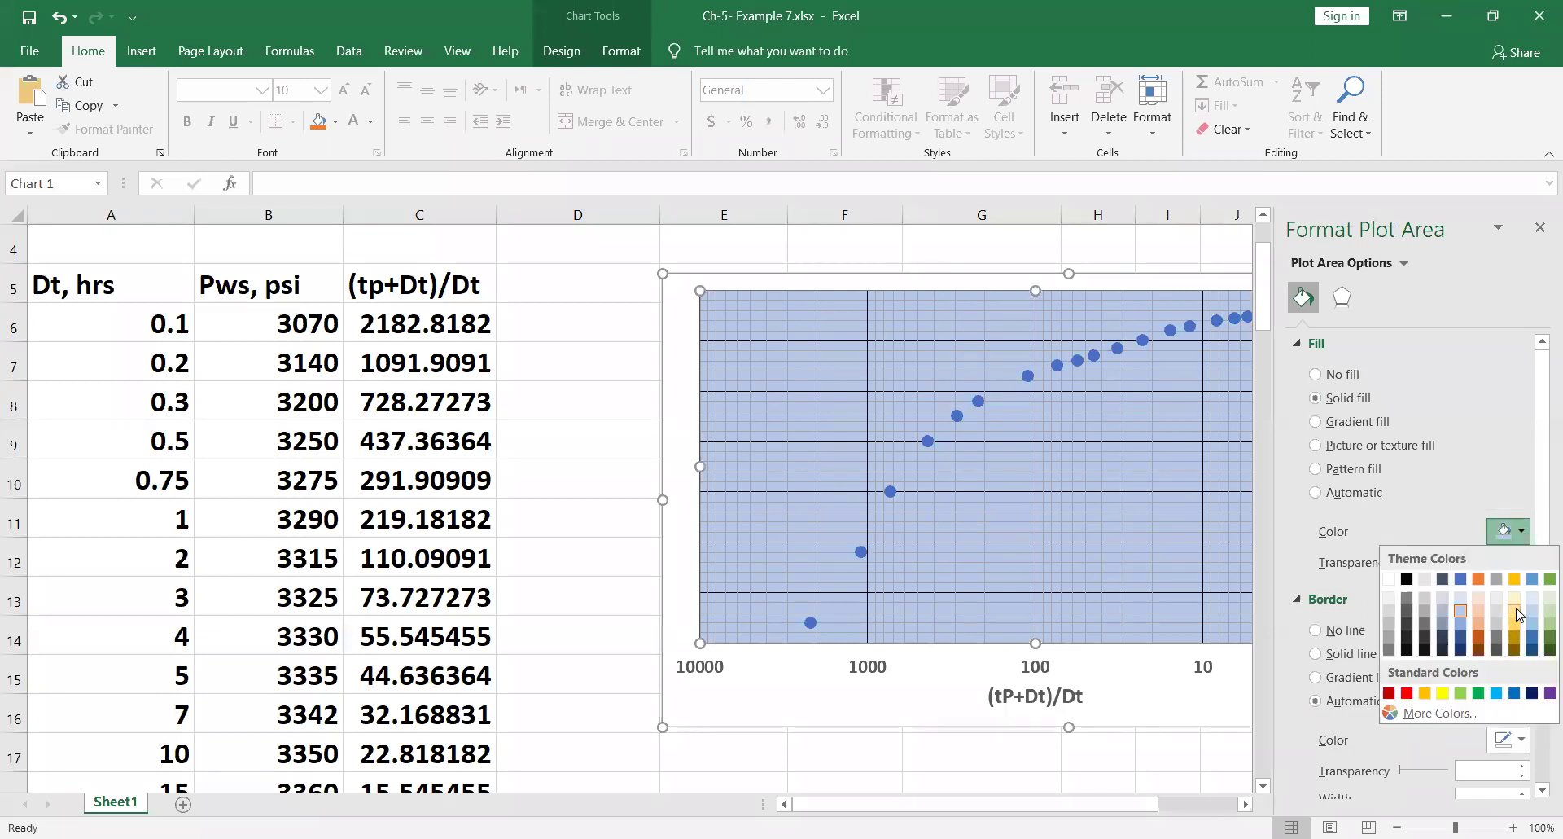
left_click(1519, 614)
Fill the chart area around the plot with a solid medium-light blue theme color
left_click(893, 701)
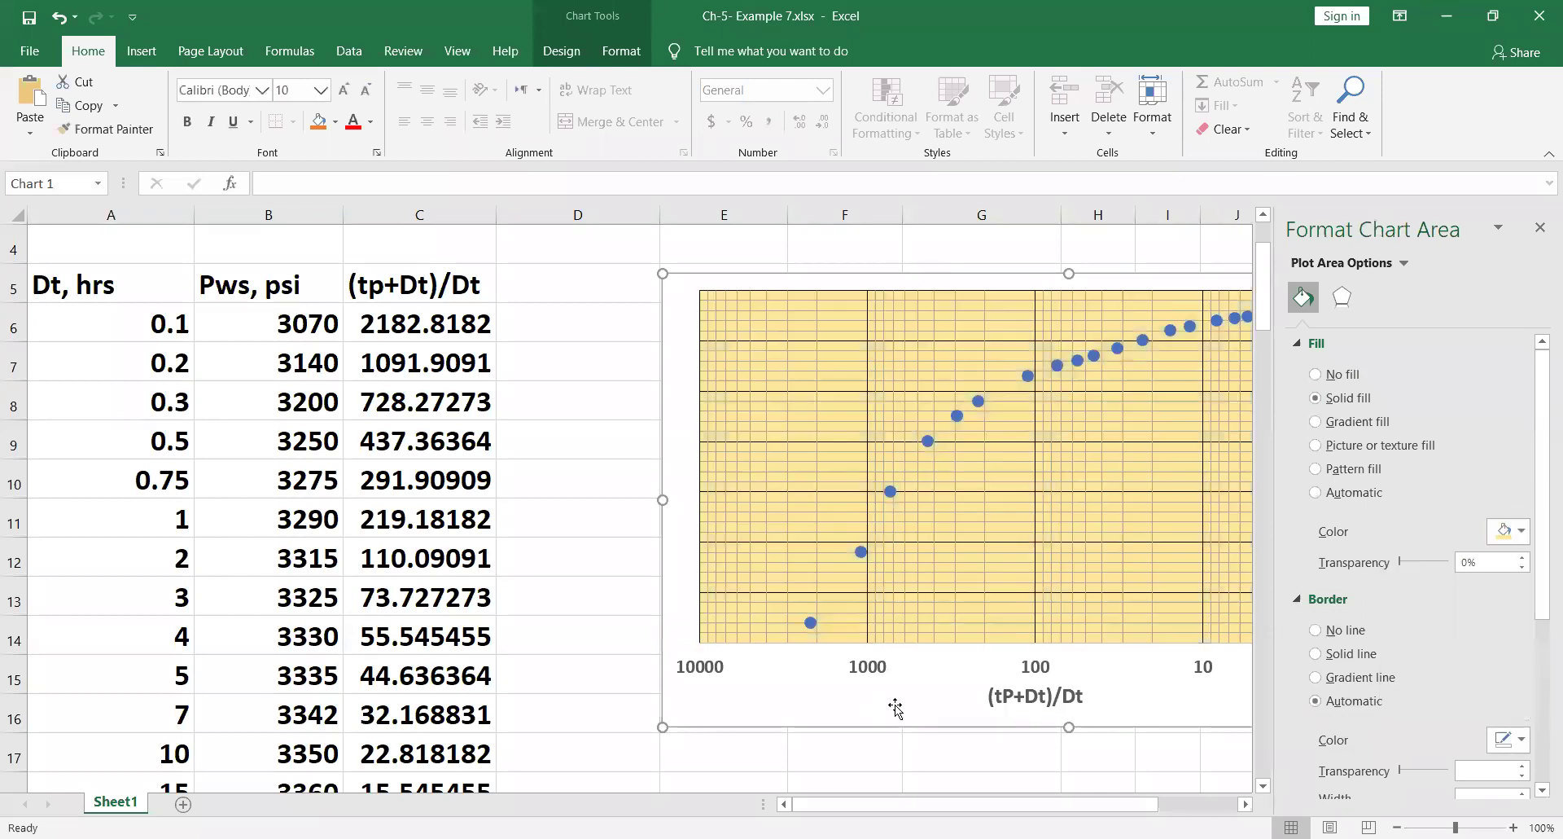
left_click(1521, 533)
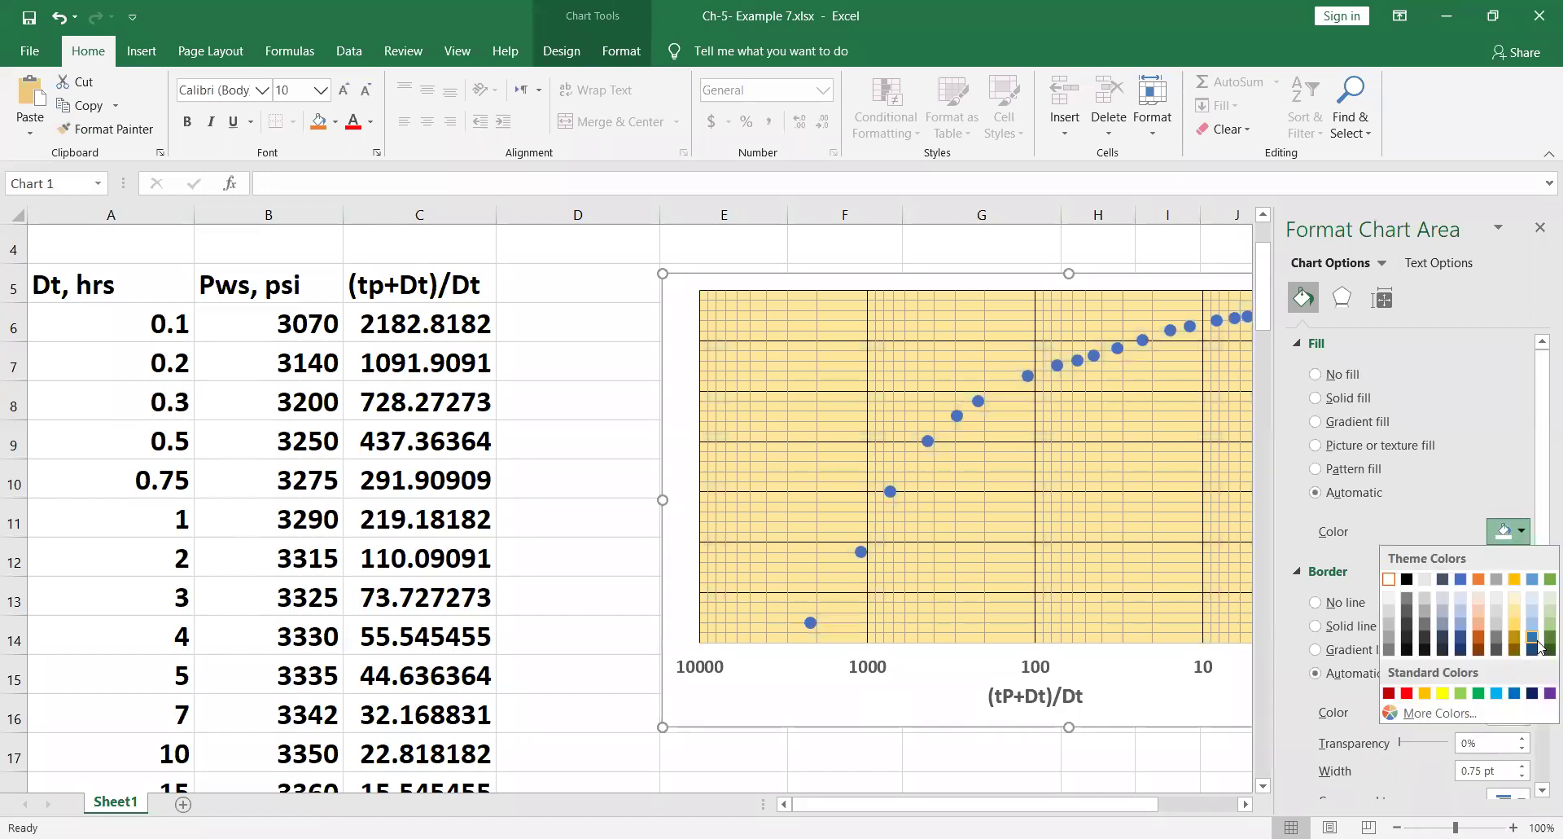
left_click(1515, 695)
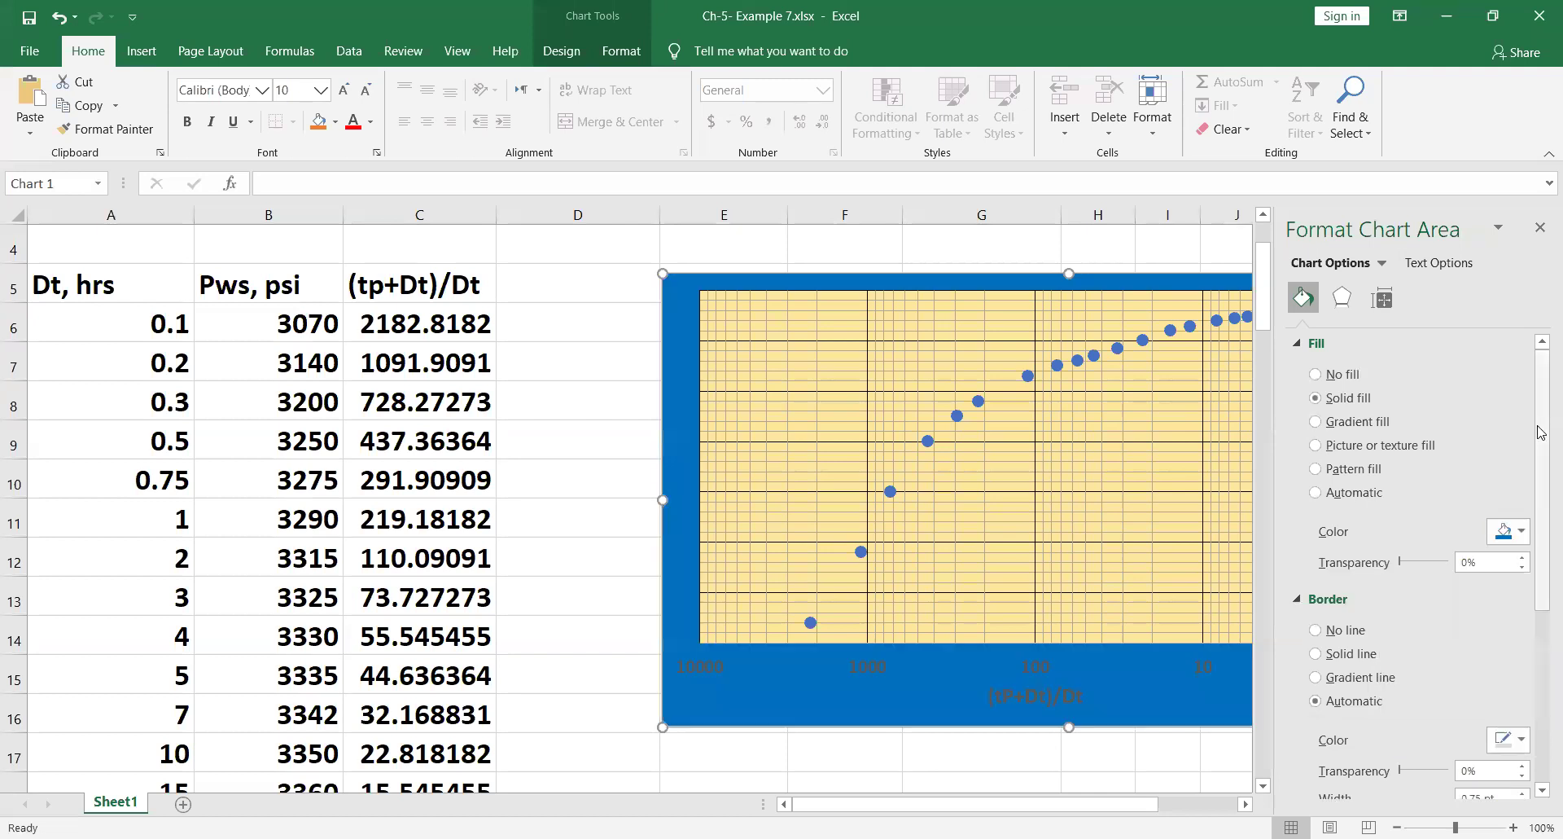
left_click(1522, 534)
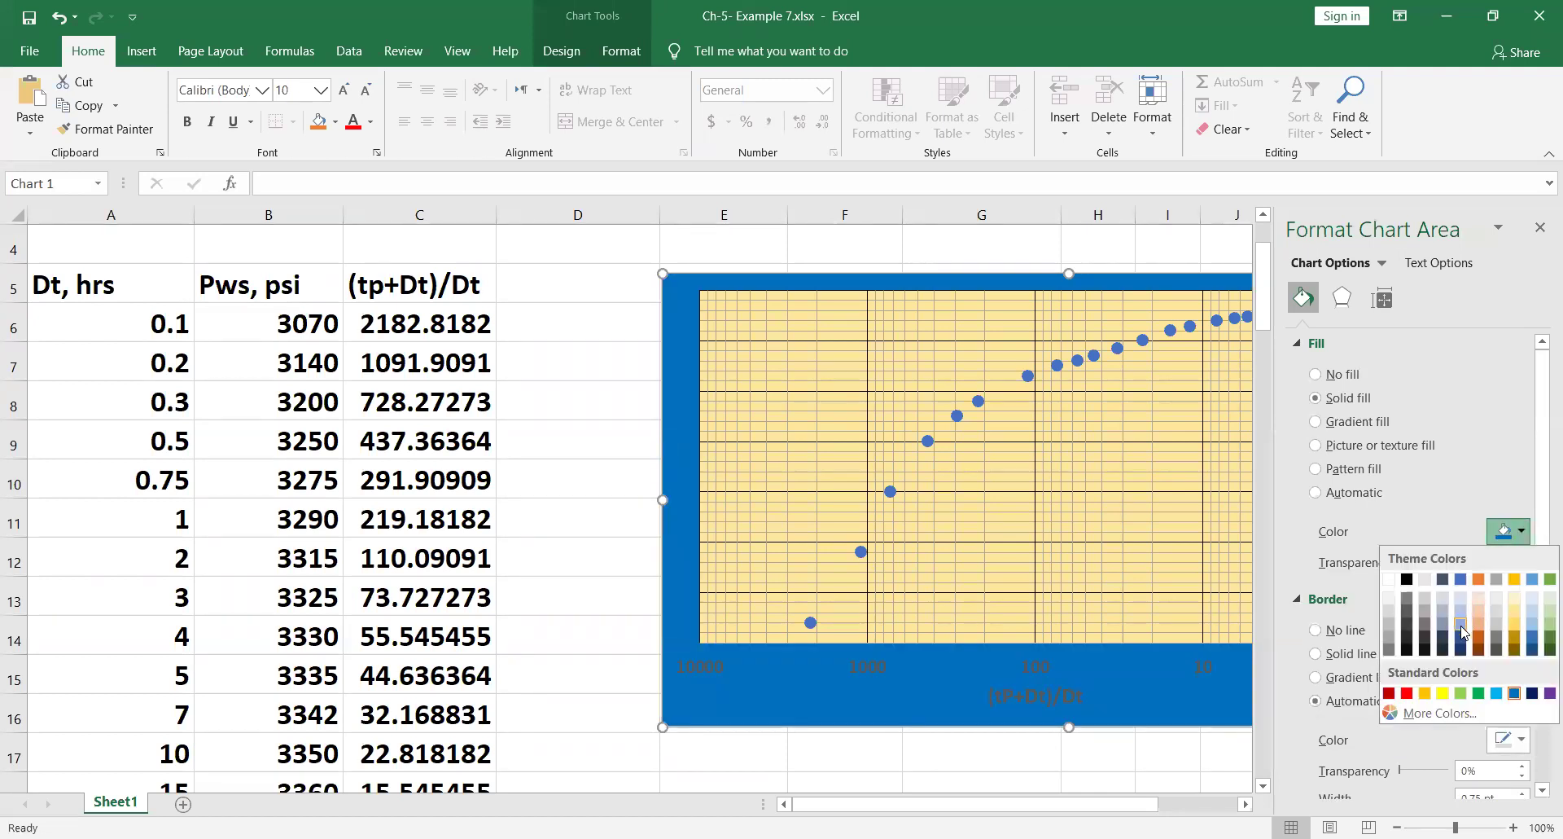
left_click(1462, 626)
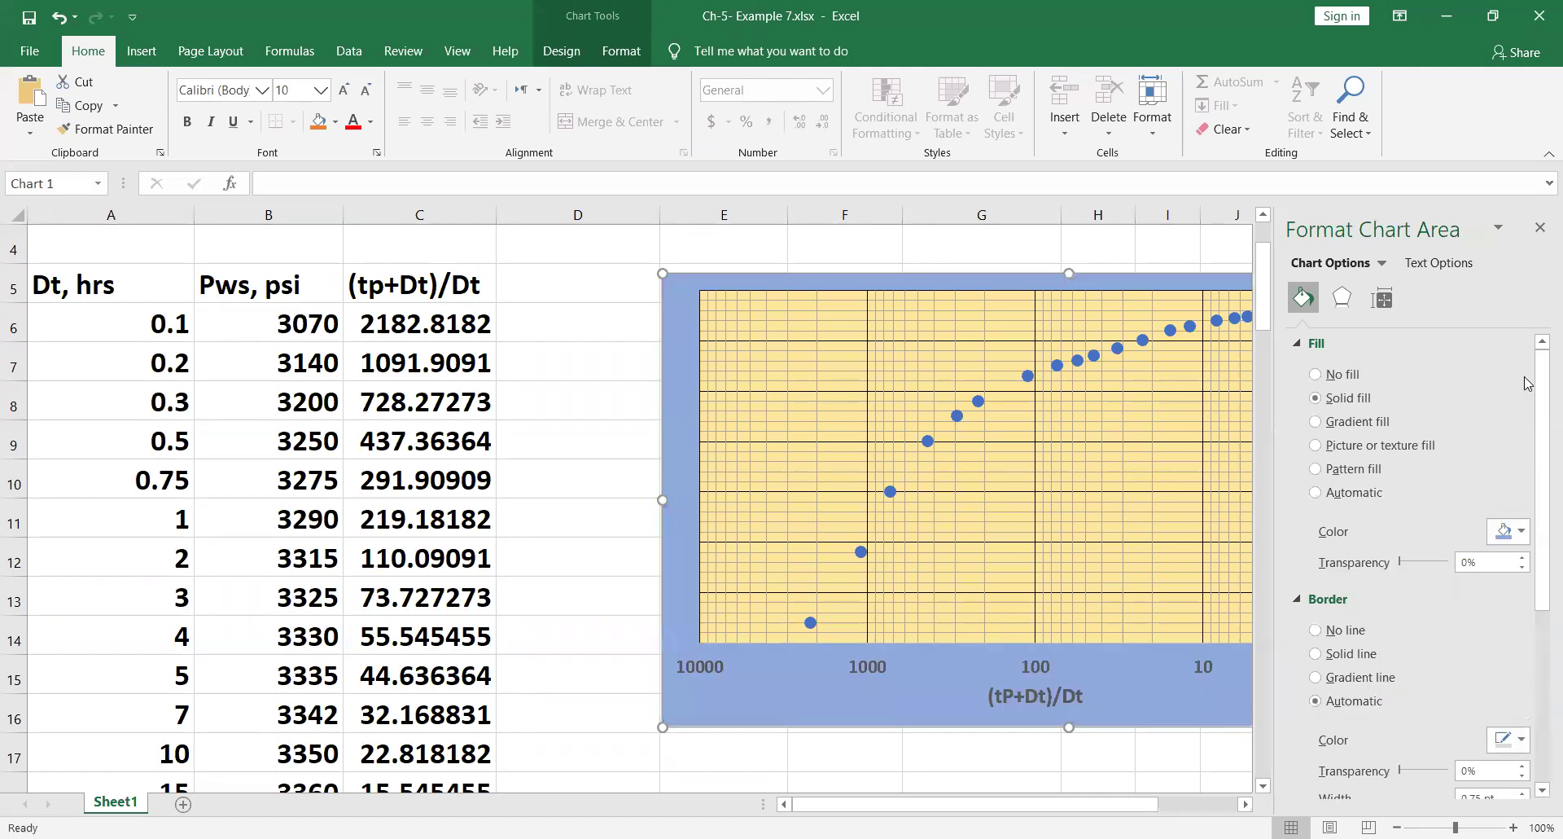
left_click(1540, 227)
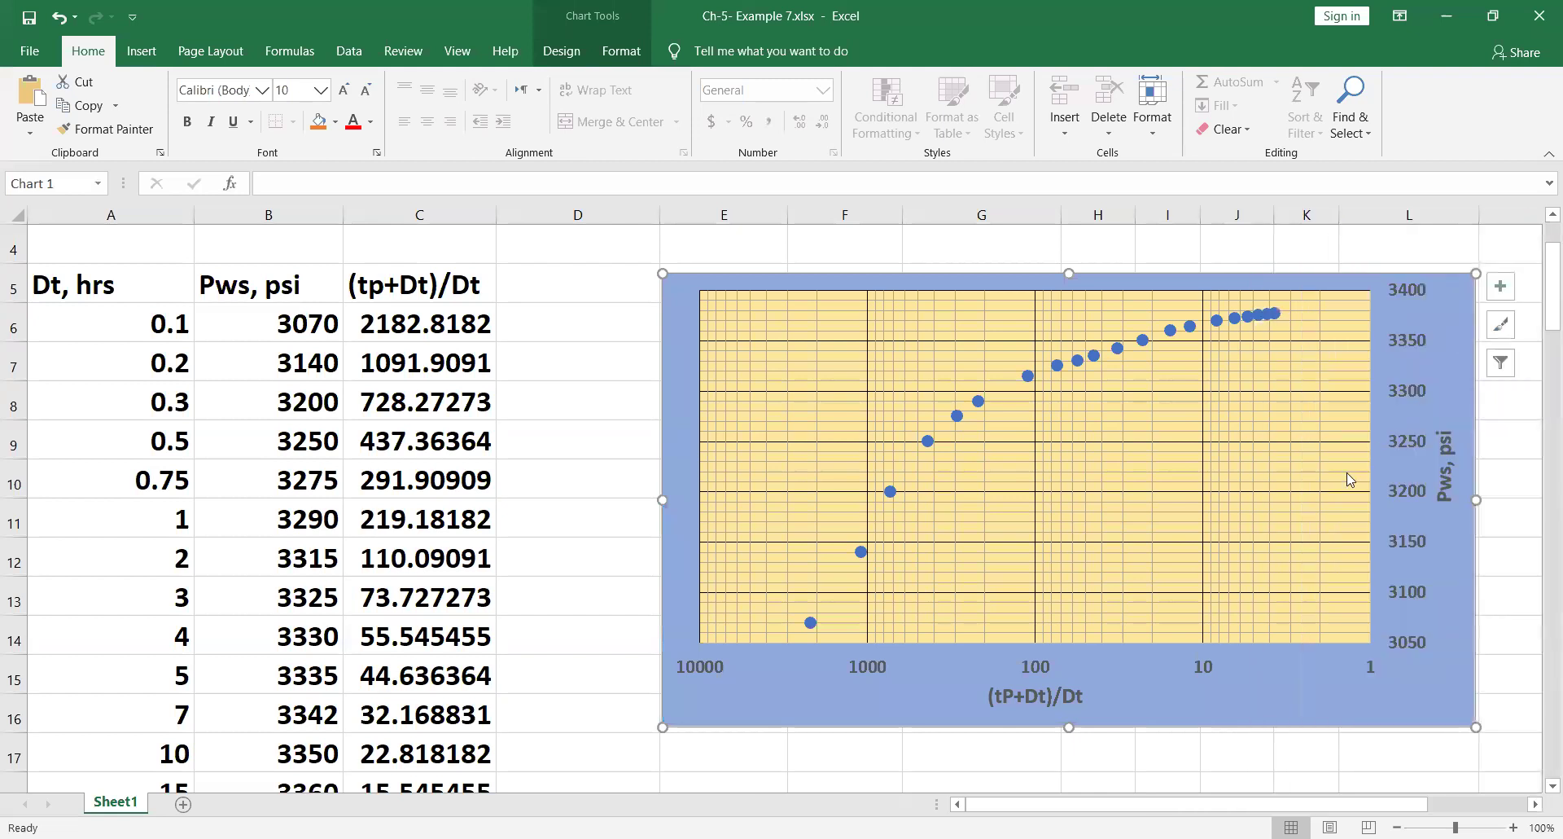
Correct the horizontal axis title to (tp+Dt)/Dt with a lowercase p
left_click(1012, 697)
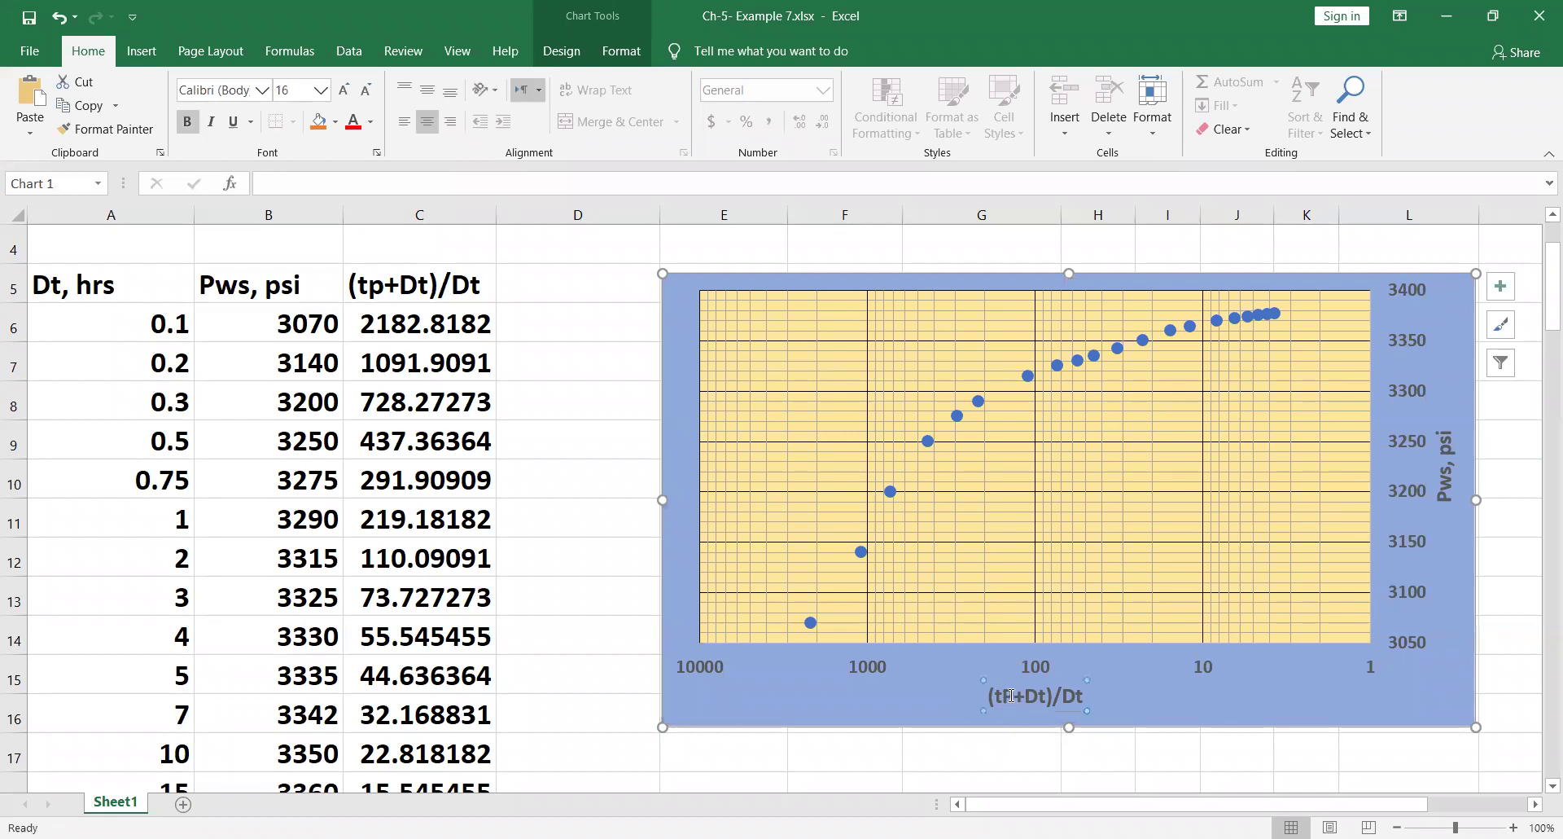
left_click_drag(1015, 695, 1007, 695)
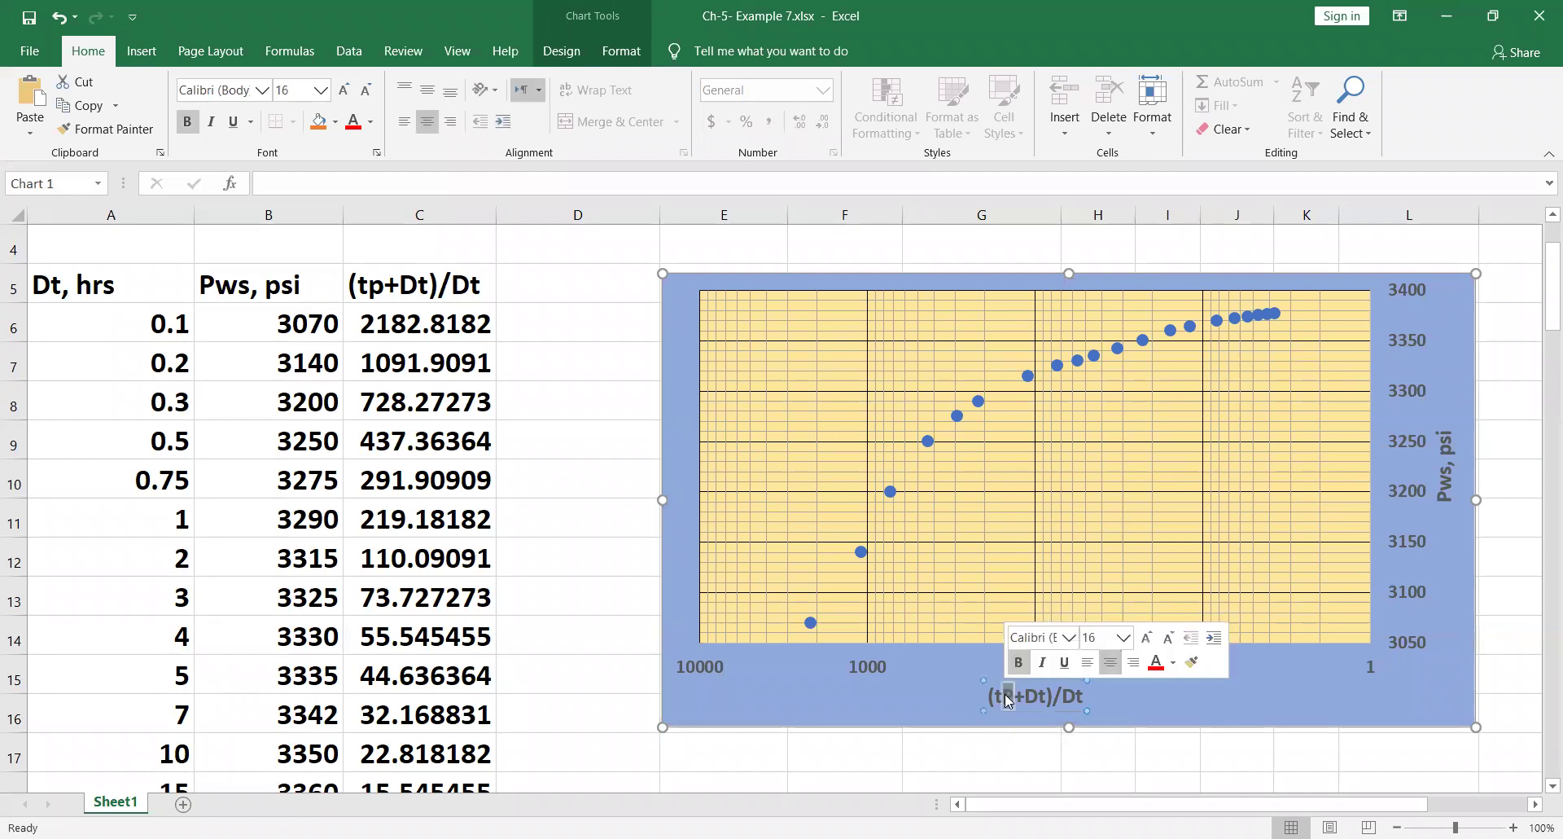
key("Escape")
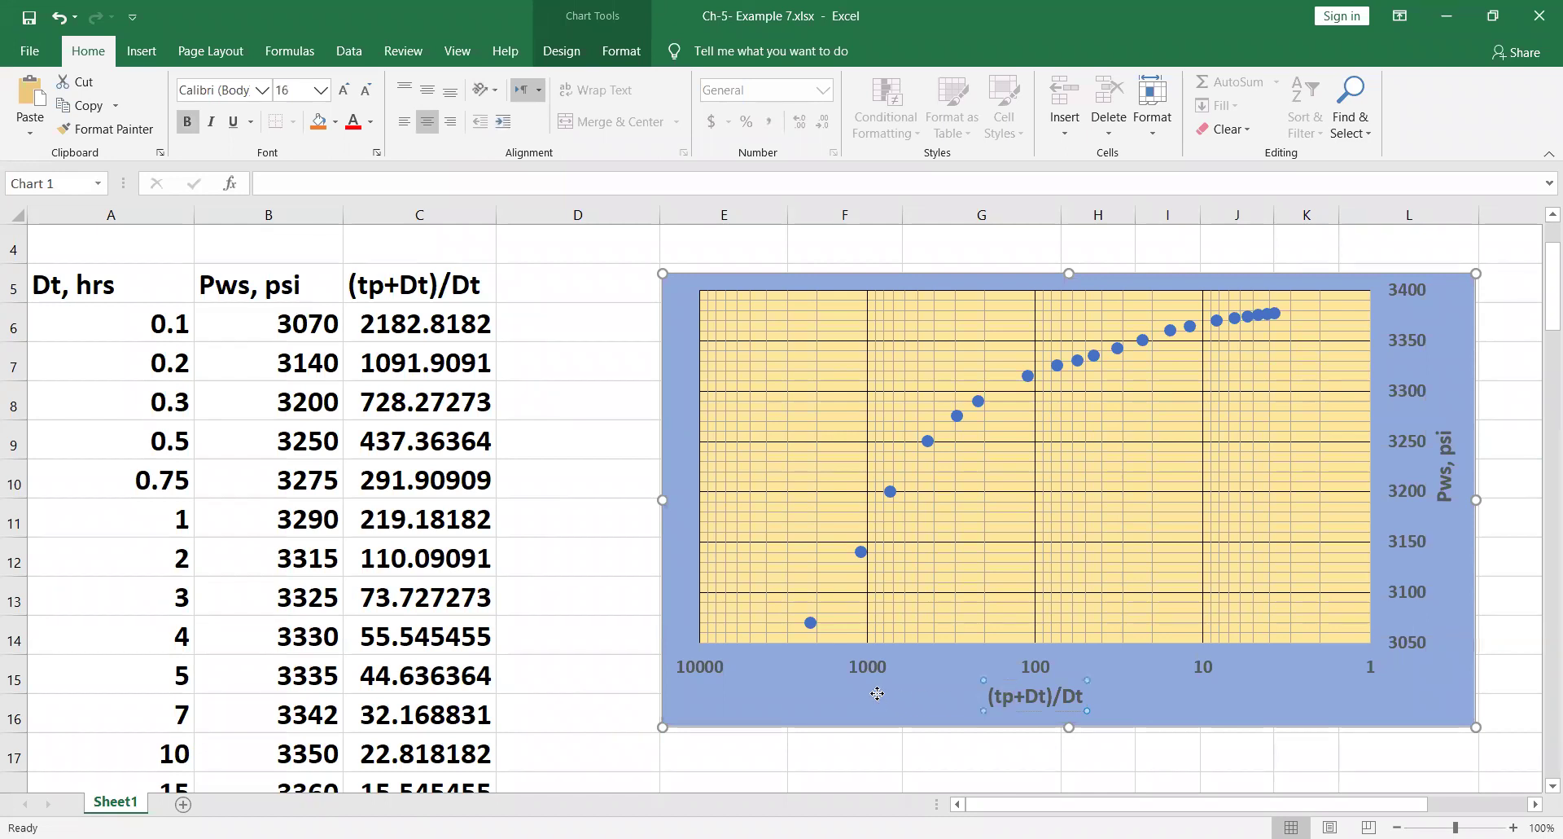
Draw a straight line about 5.14" wide and 1.56" high through the linear data points, extending past the Pws axis
left_click(878, 696)
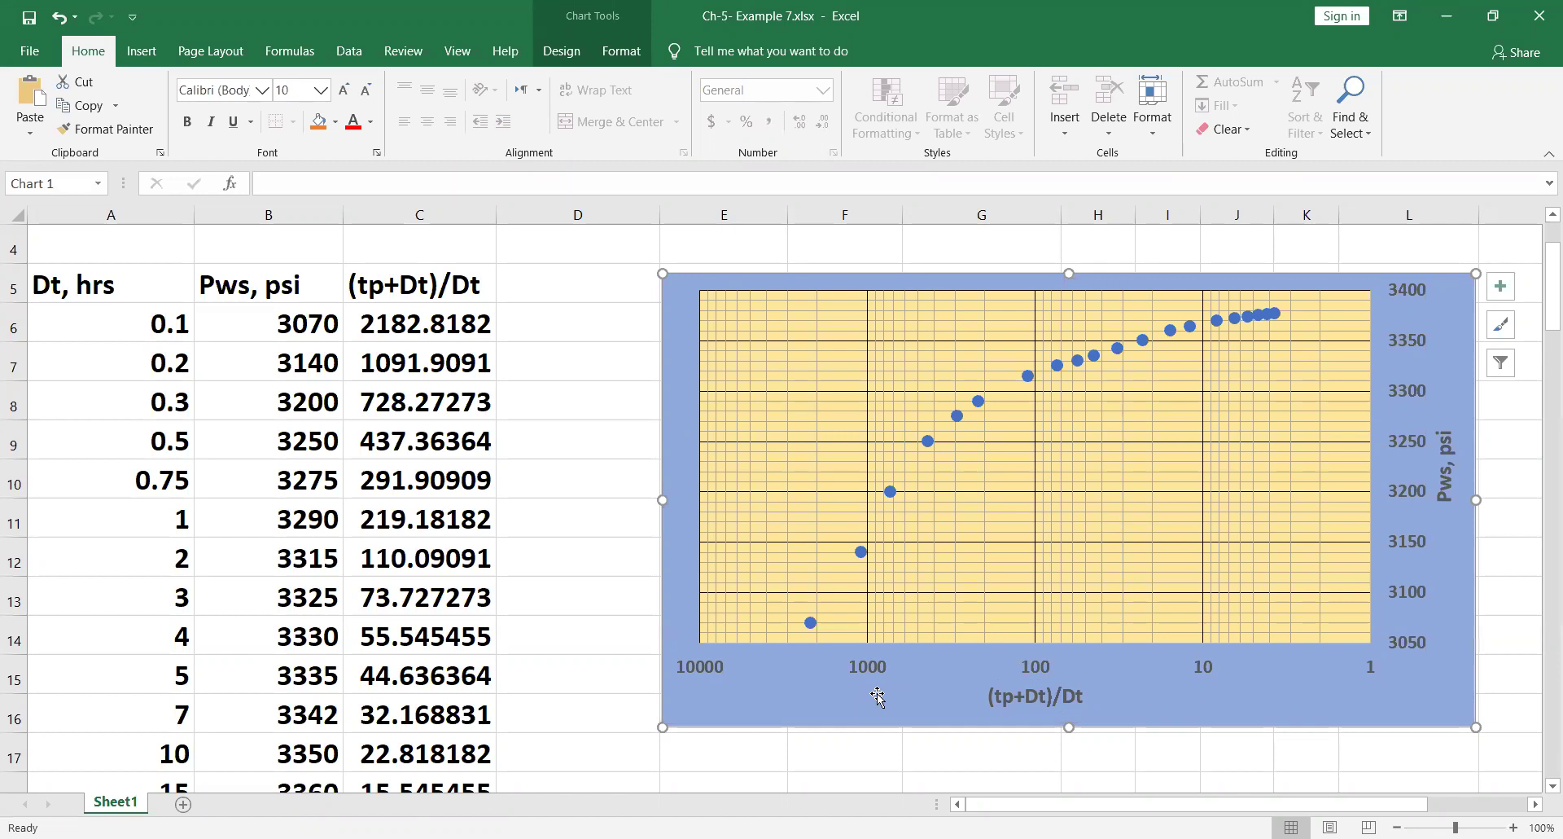
left_click(141, 52)
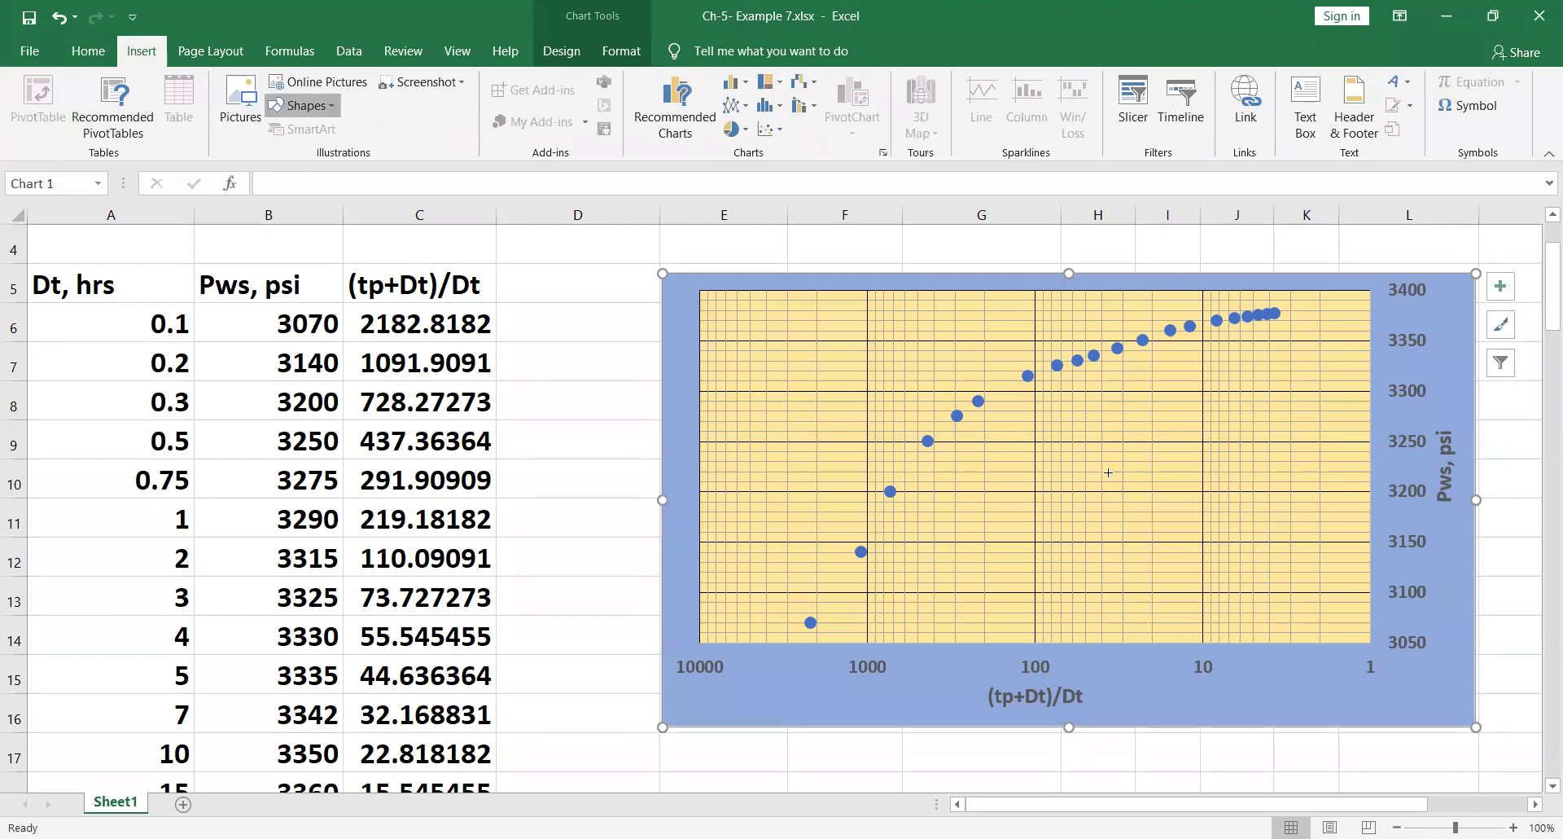
left_click_drag(877, 421, 1380, 272)
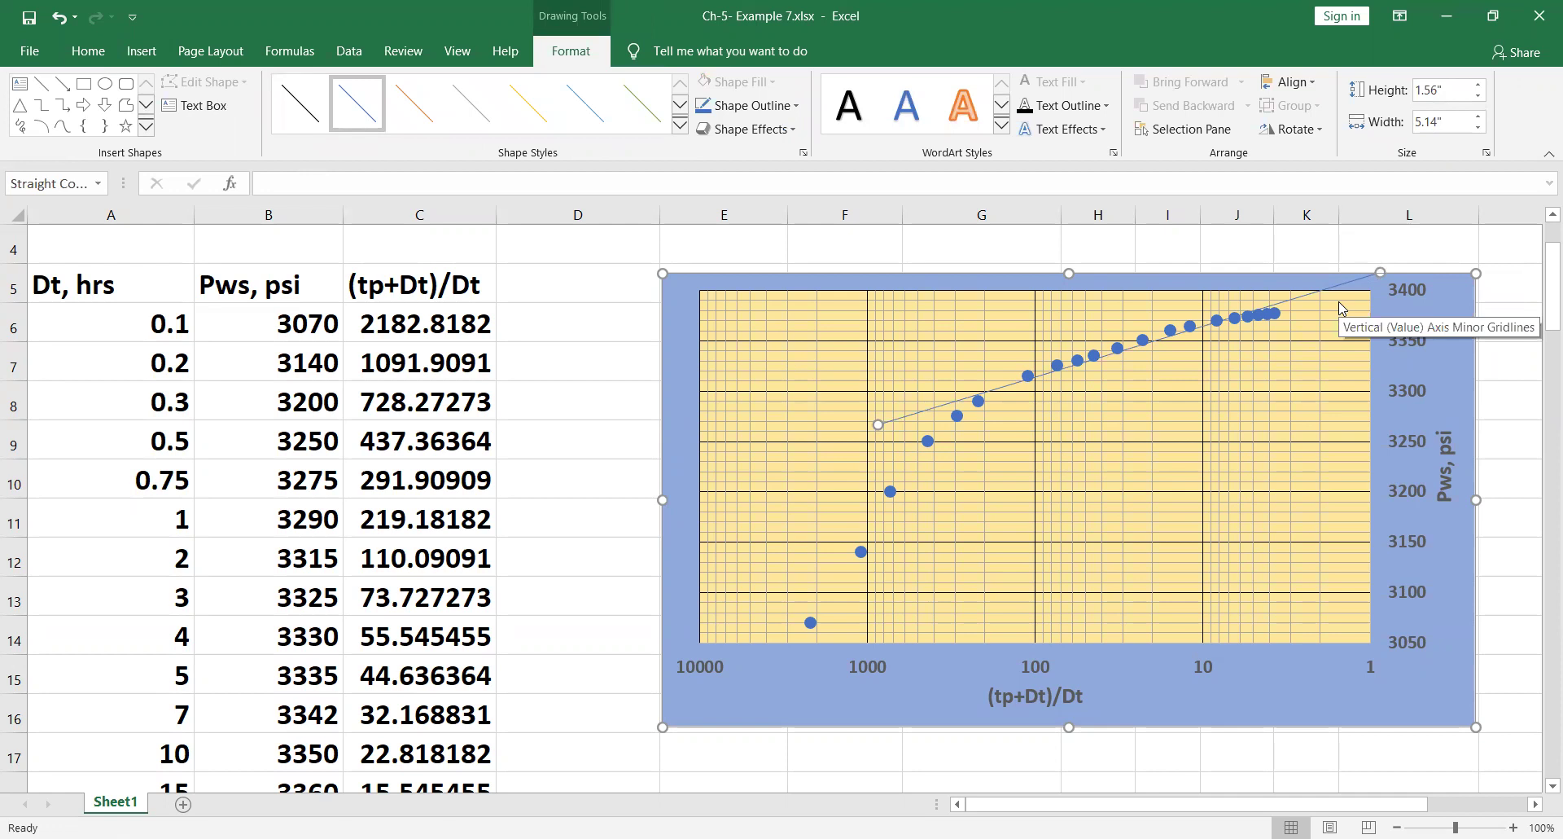
Format the straight line drawn through the data points as red and 3 pt wide
right_click(1292, 302)
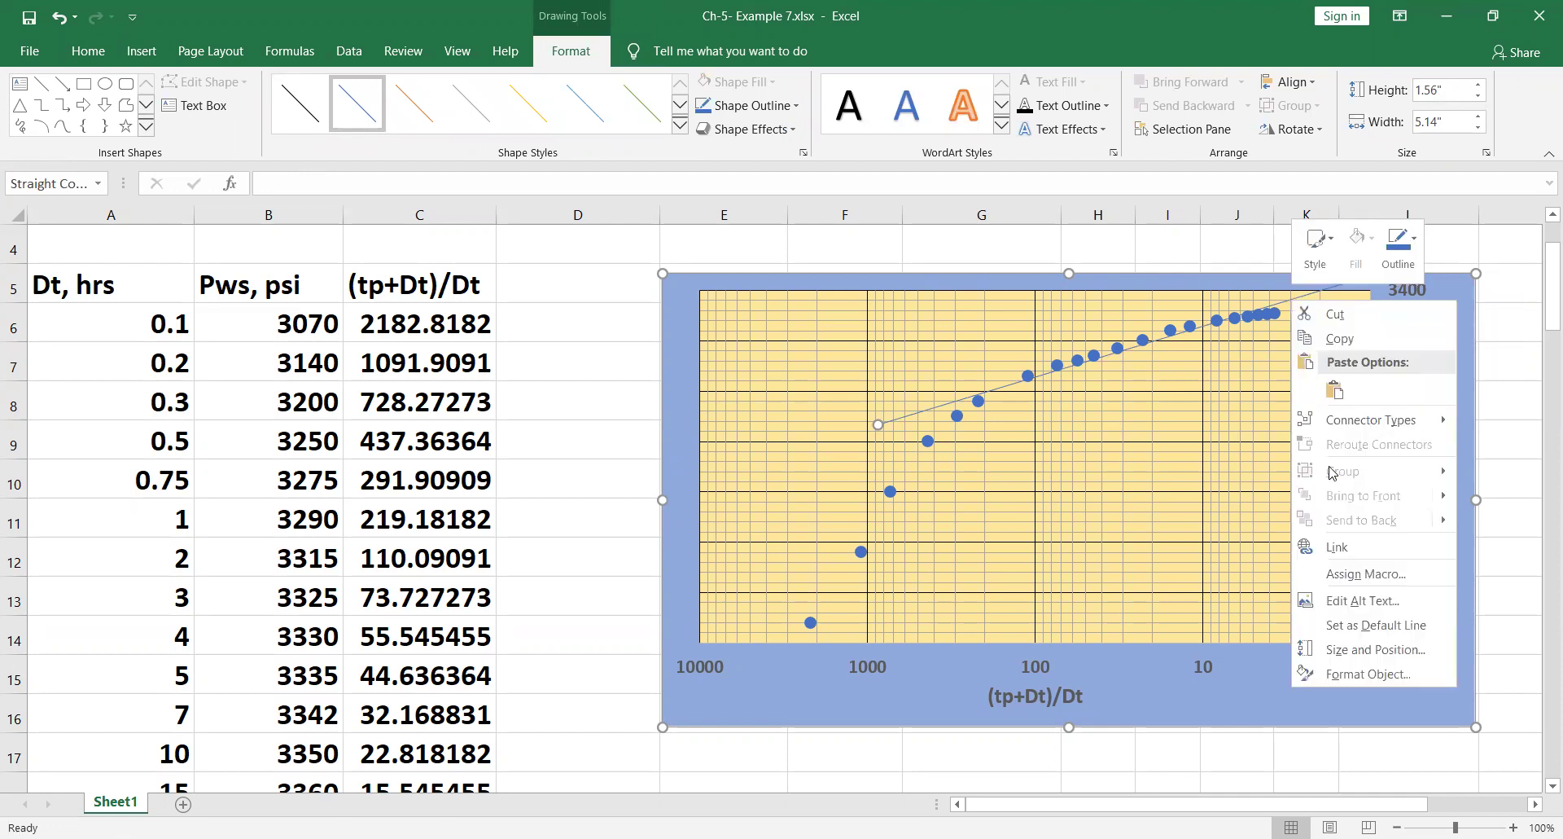
left_click(1342, 674)
left_click(1521, 516)
left_click(1521, 517)
left_click(1521, 517)
left_click(1521, 516)
left_click(1521, 516)
left_click(1521, 516)
left_click(1521, 516)
left_click(1521, 516)
left_click(1521, 518)
left_click(1519, 461)
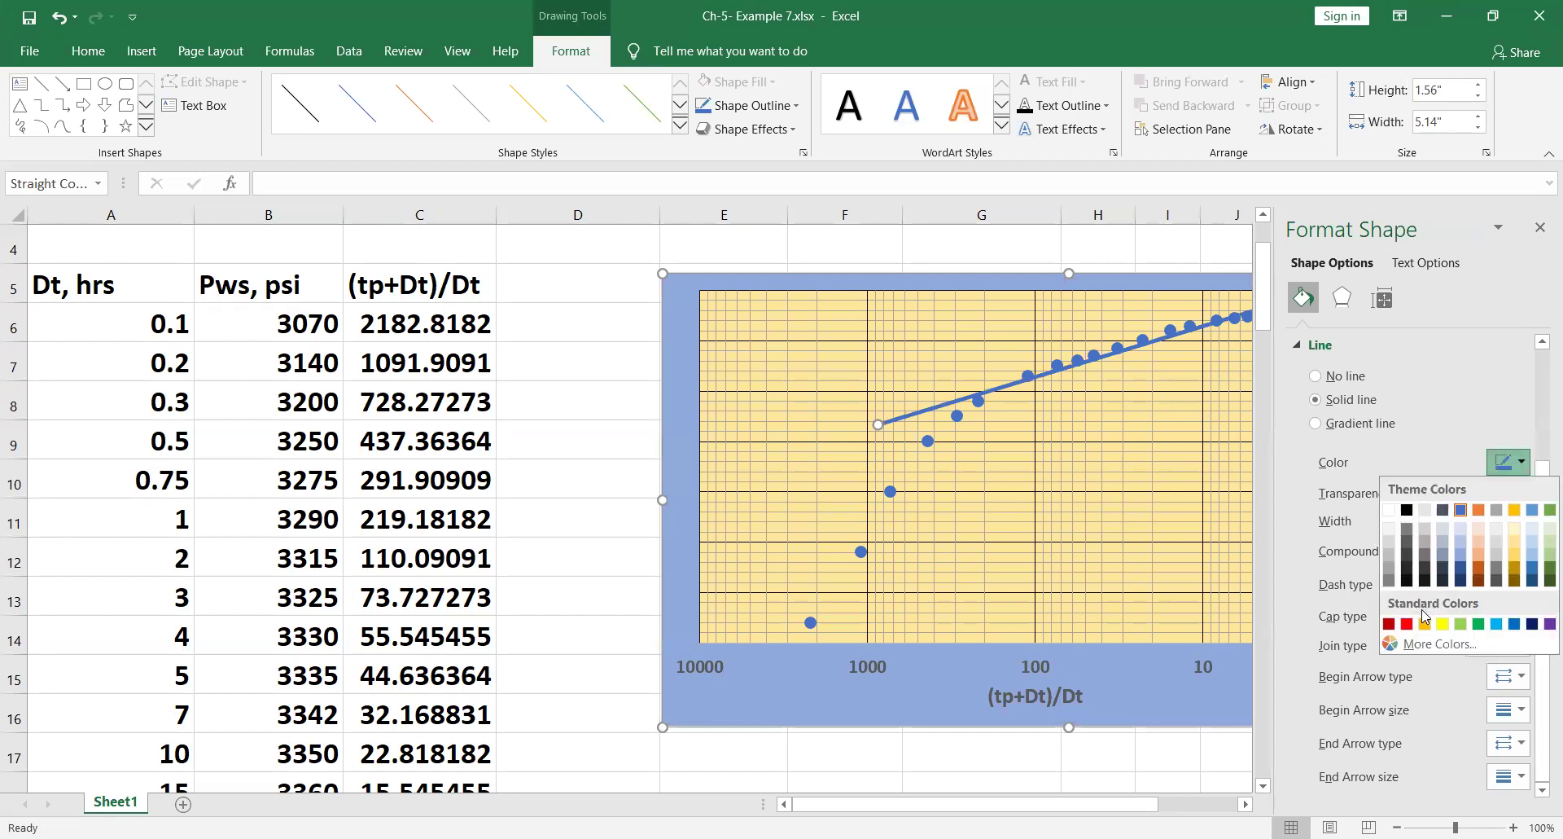
left_click(1411, 624)
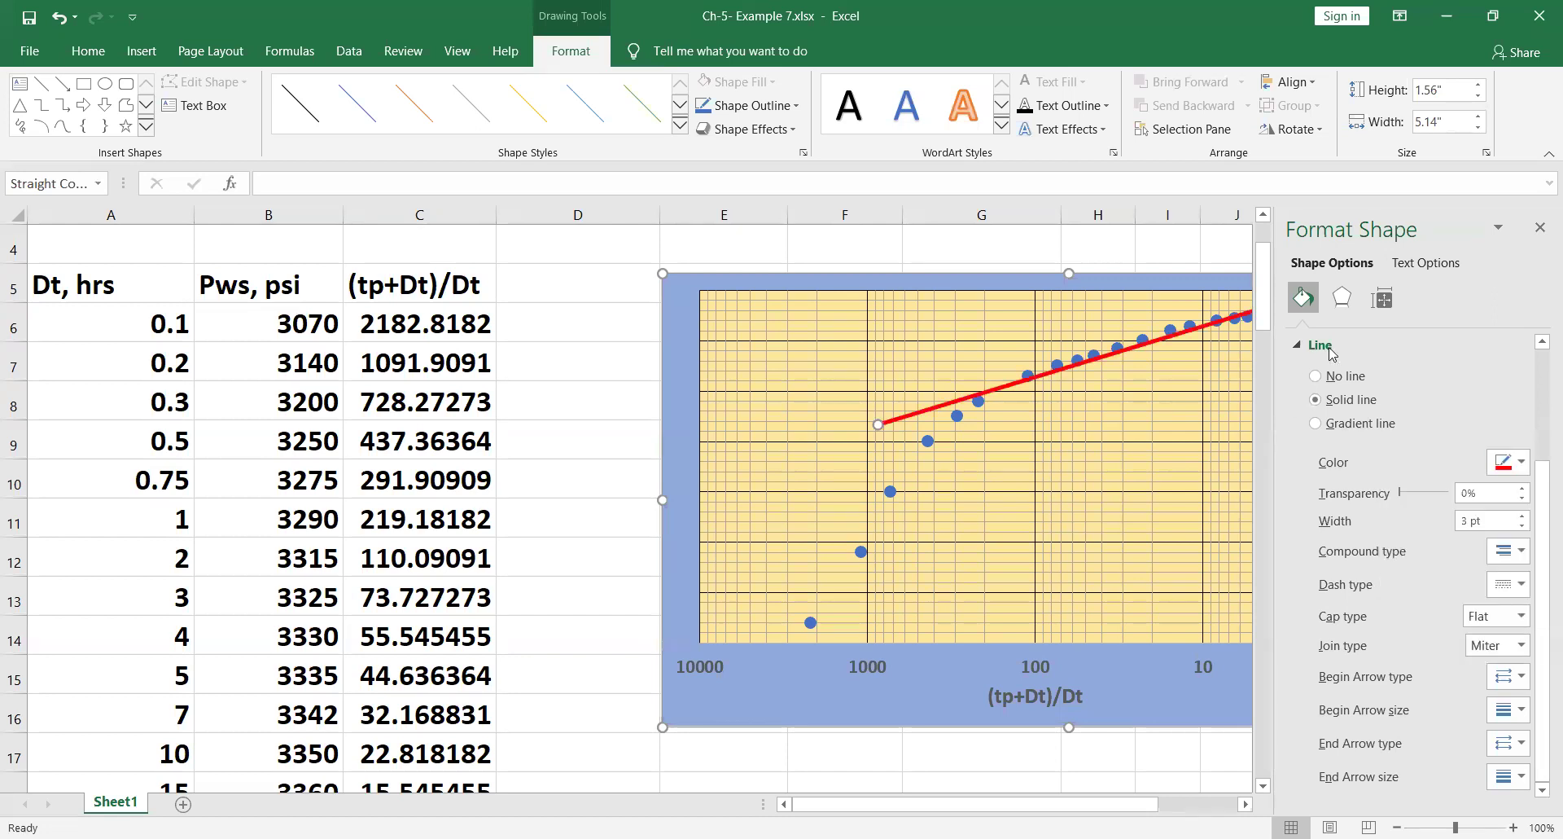
left_click(1539, 227)
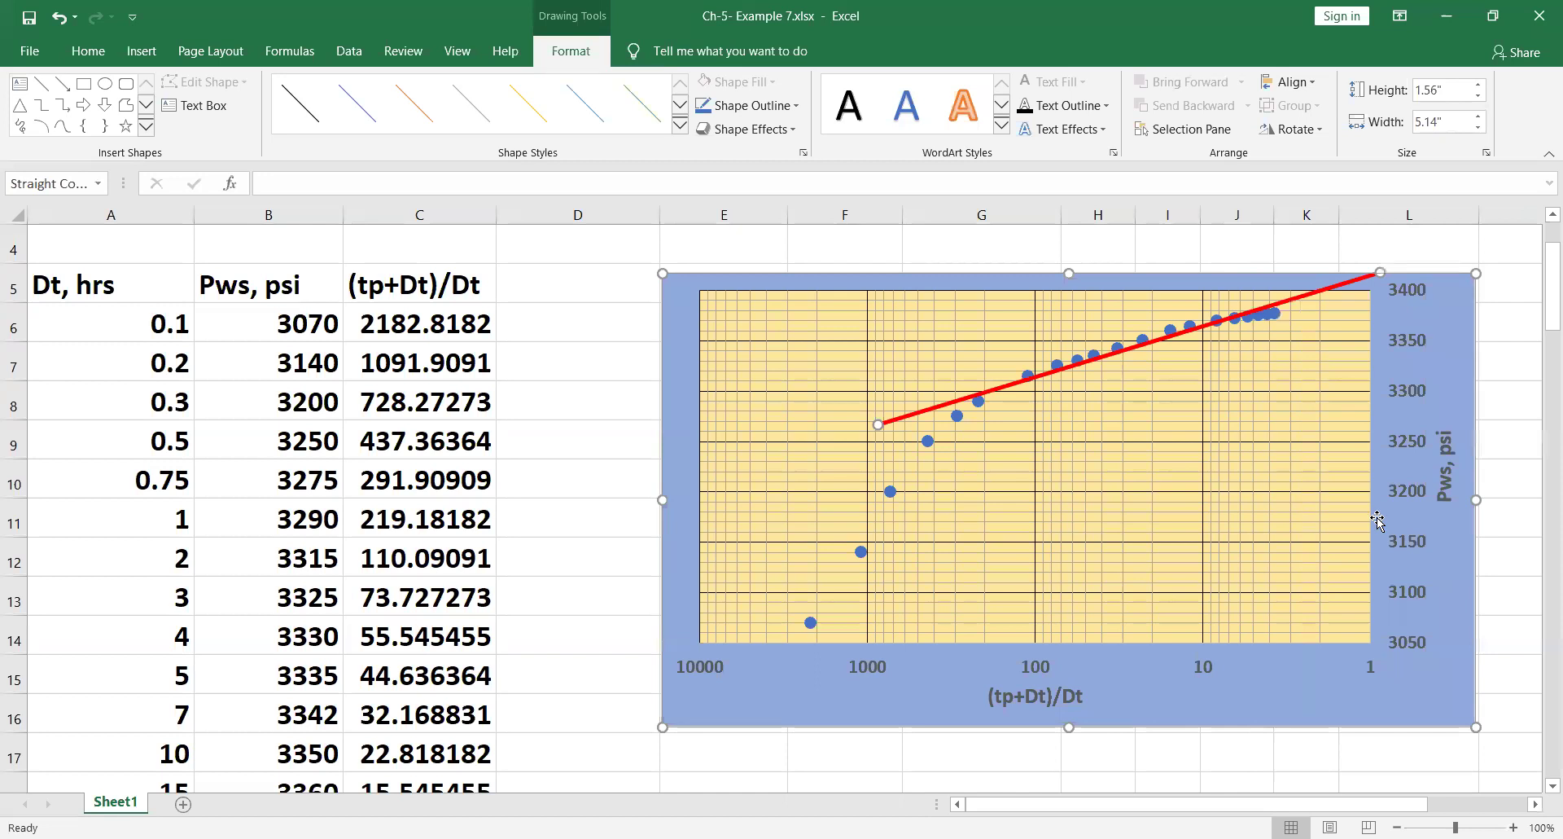
Try a maximum of 3800 and a minimum of 0 for the Pws axis, and undo both bound changes
right_click(1400, 440)
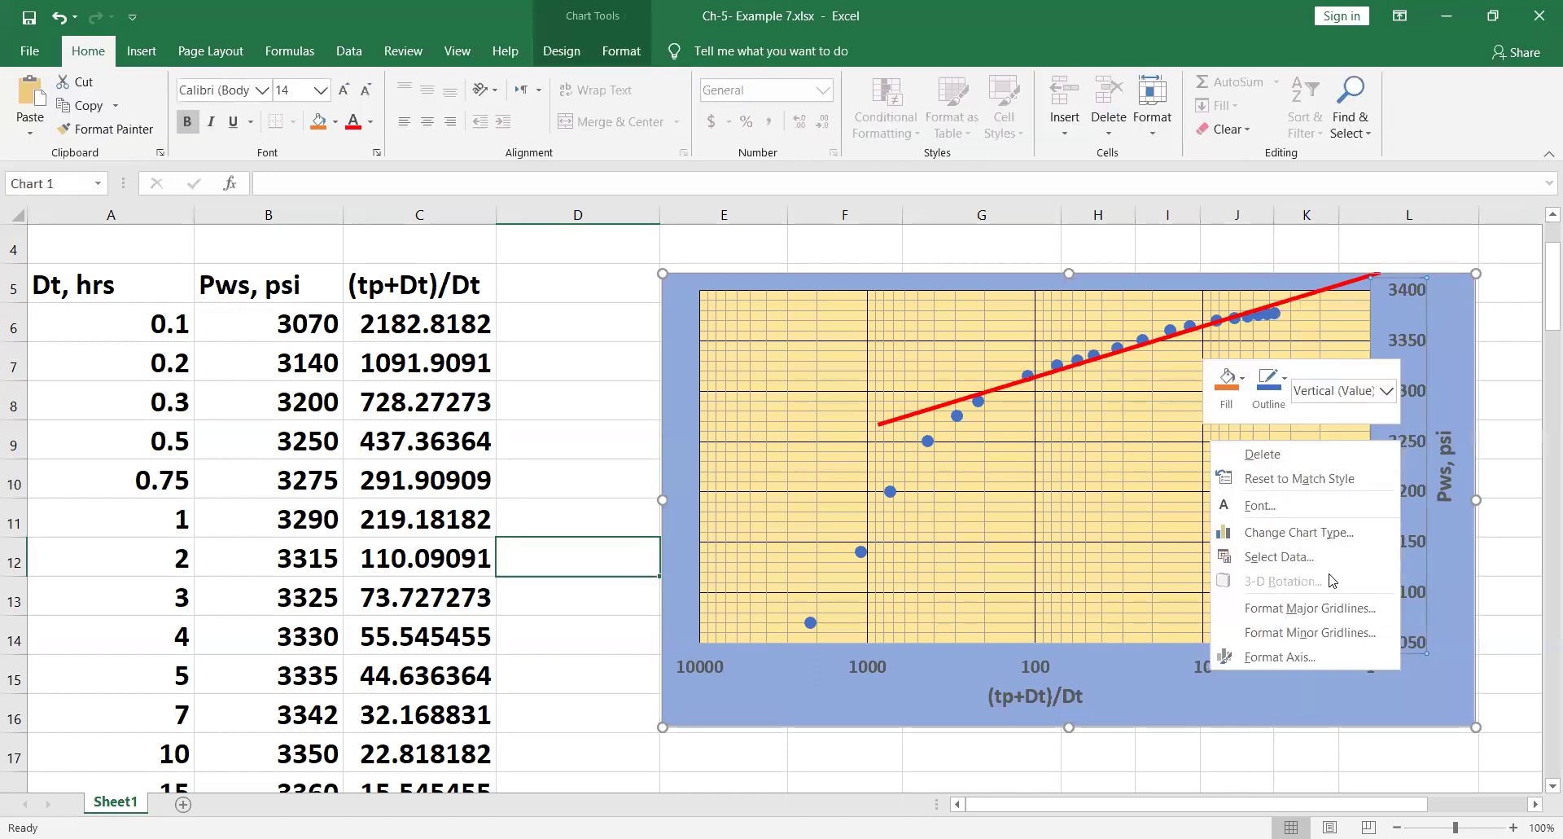
left_click(1316, 655)
left_click(1415, 425)
key("BackSpace")
type("800.0")
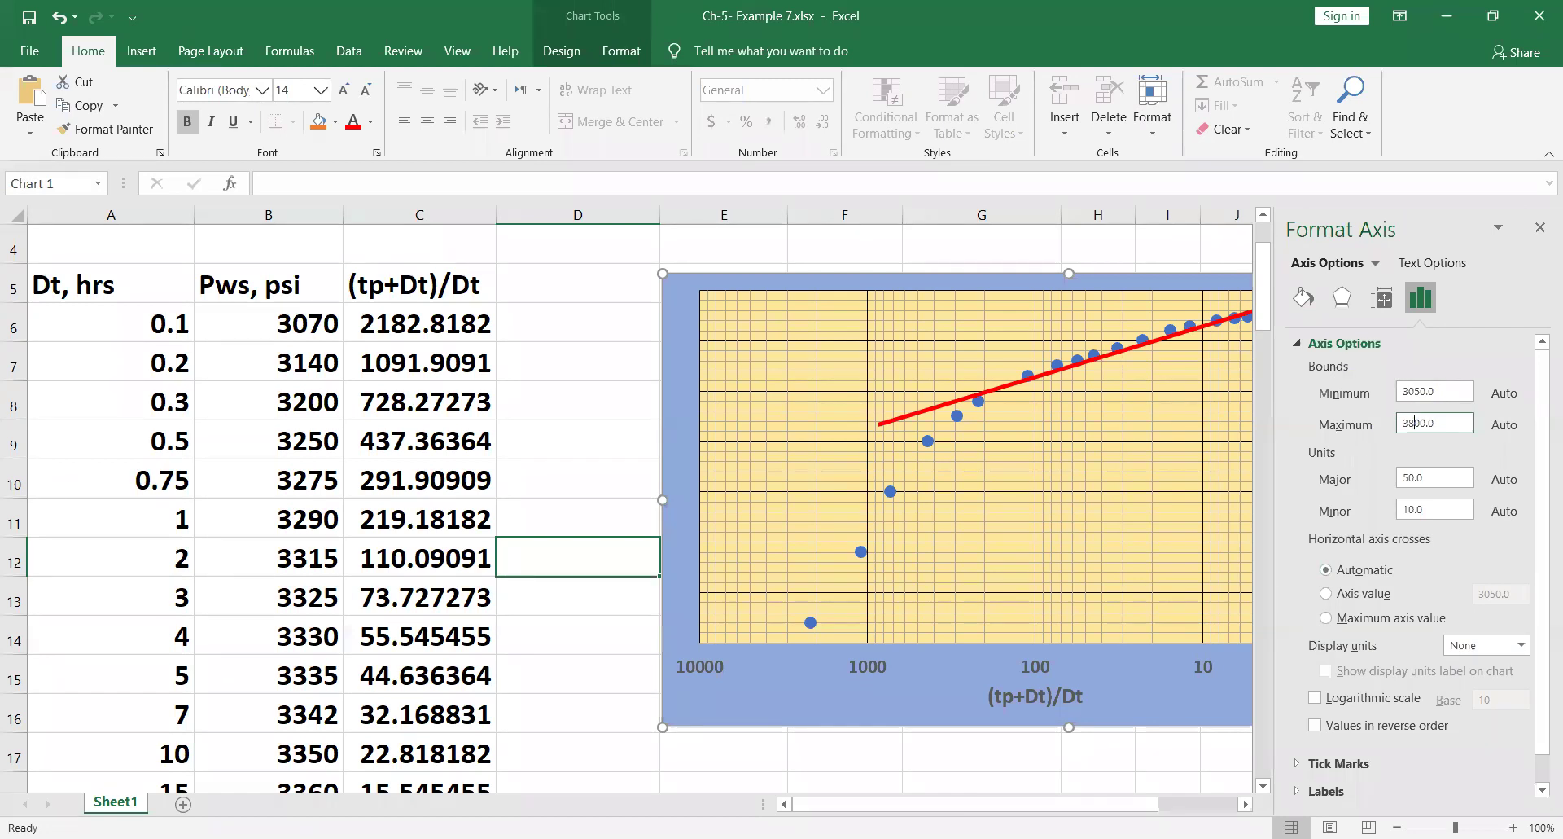
key("Return")
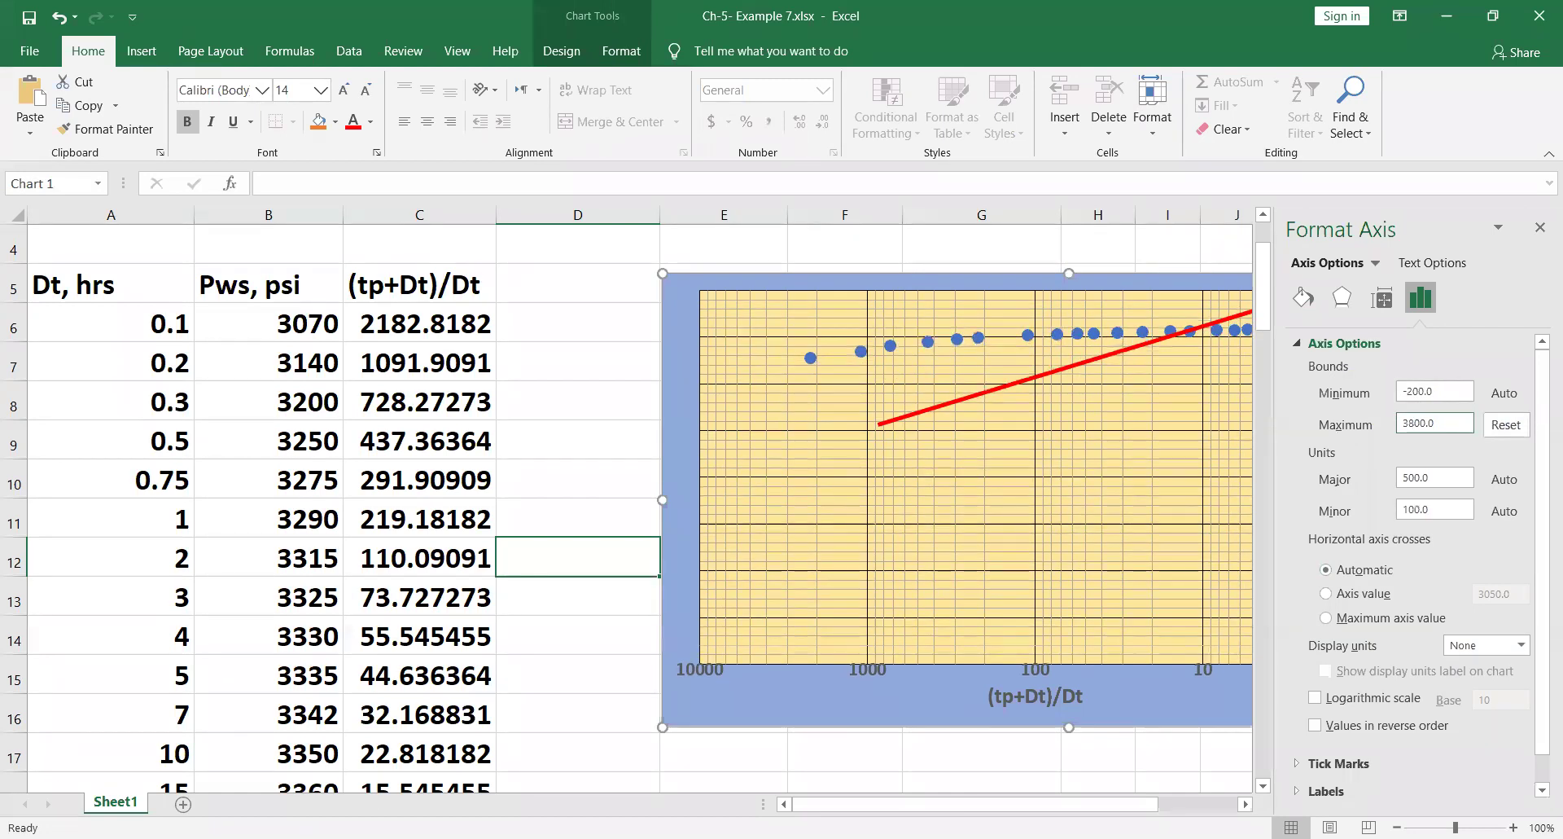
left_click_drag(1434, 391, 1398, 388)
type("0")
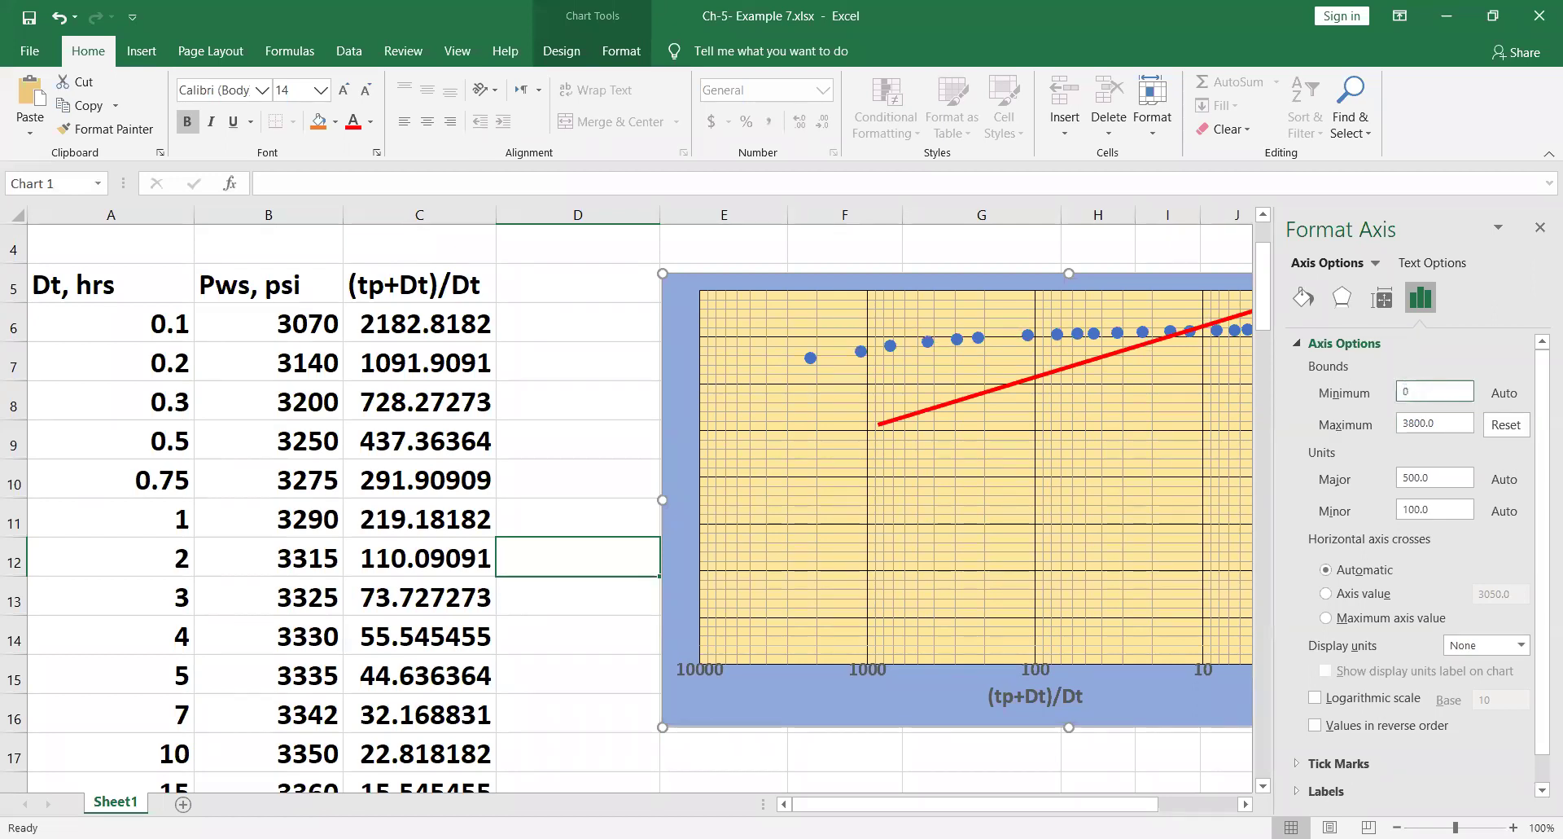
key("Return")
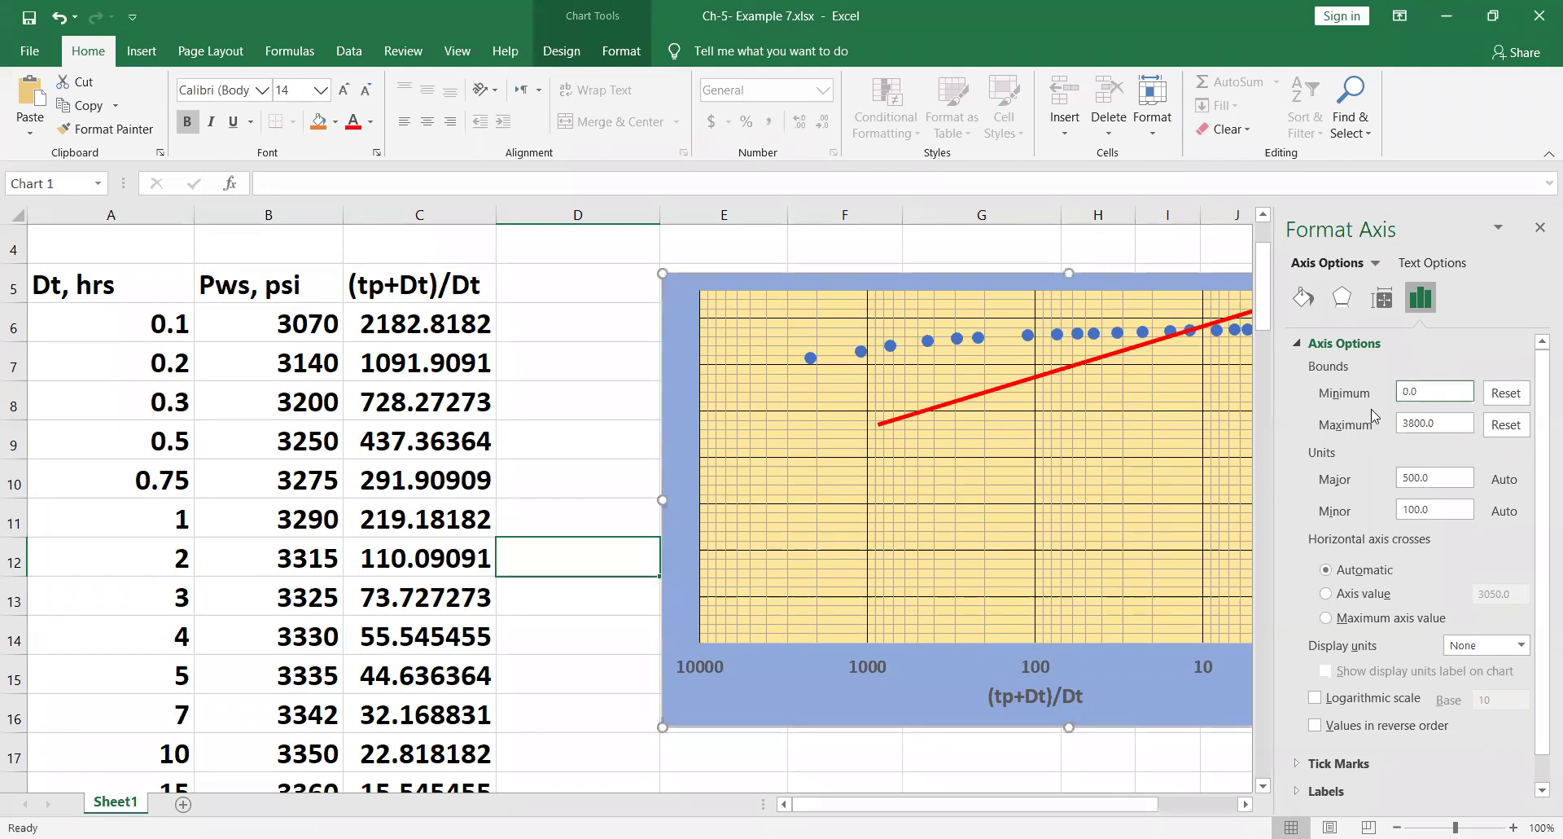
left_click(62, 24)
left_click(62, 24)
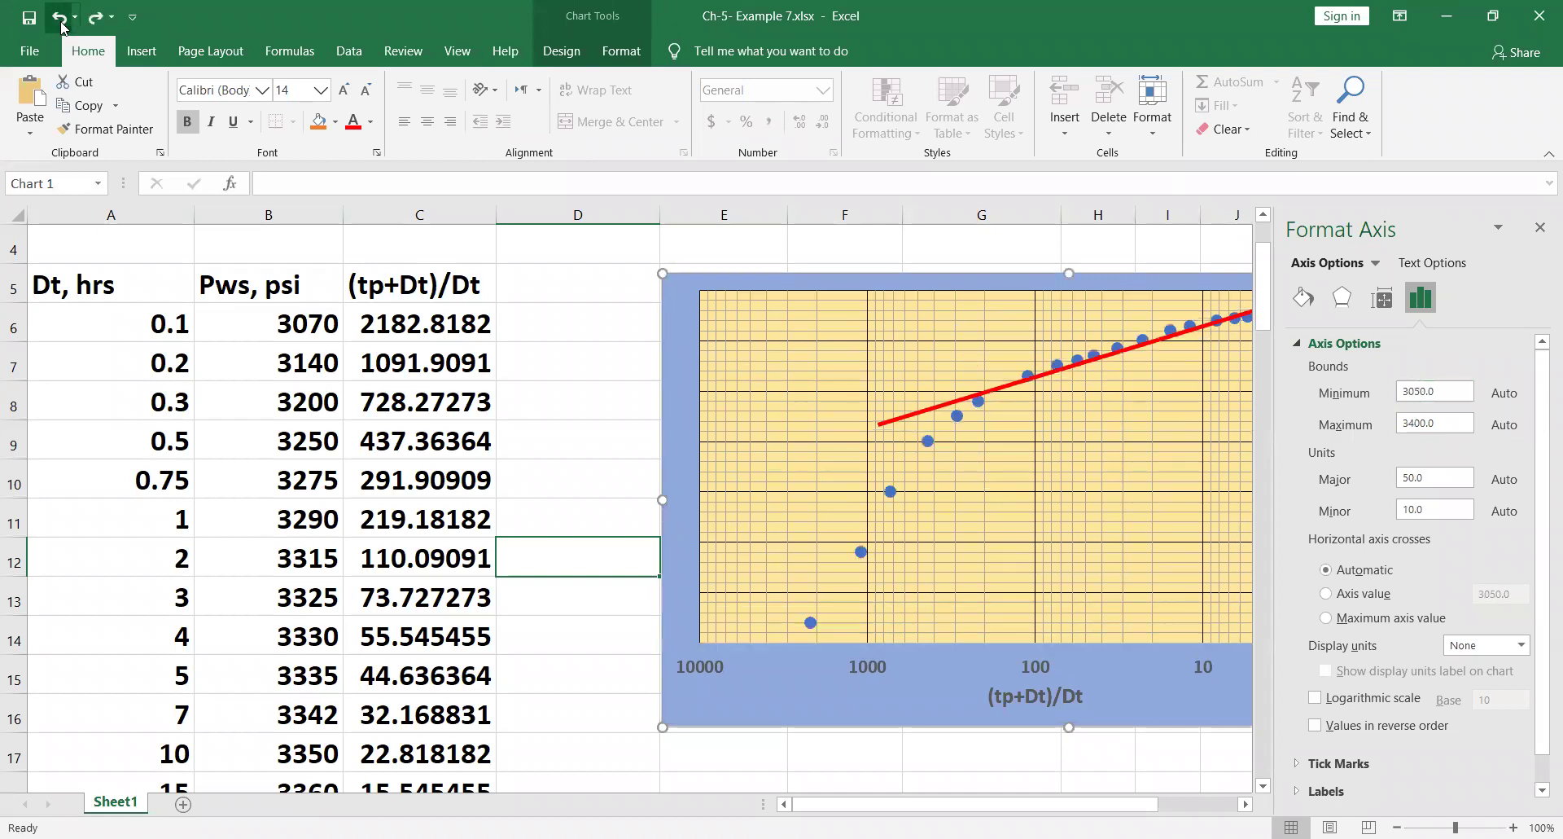
Try a maximum bound of 3800 for the Pws axis and undo the change
left_click(1539, 227)
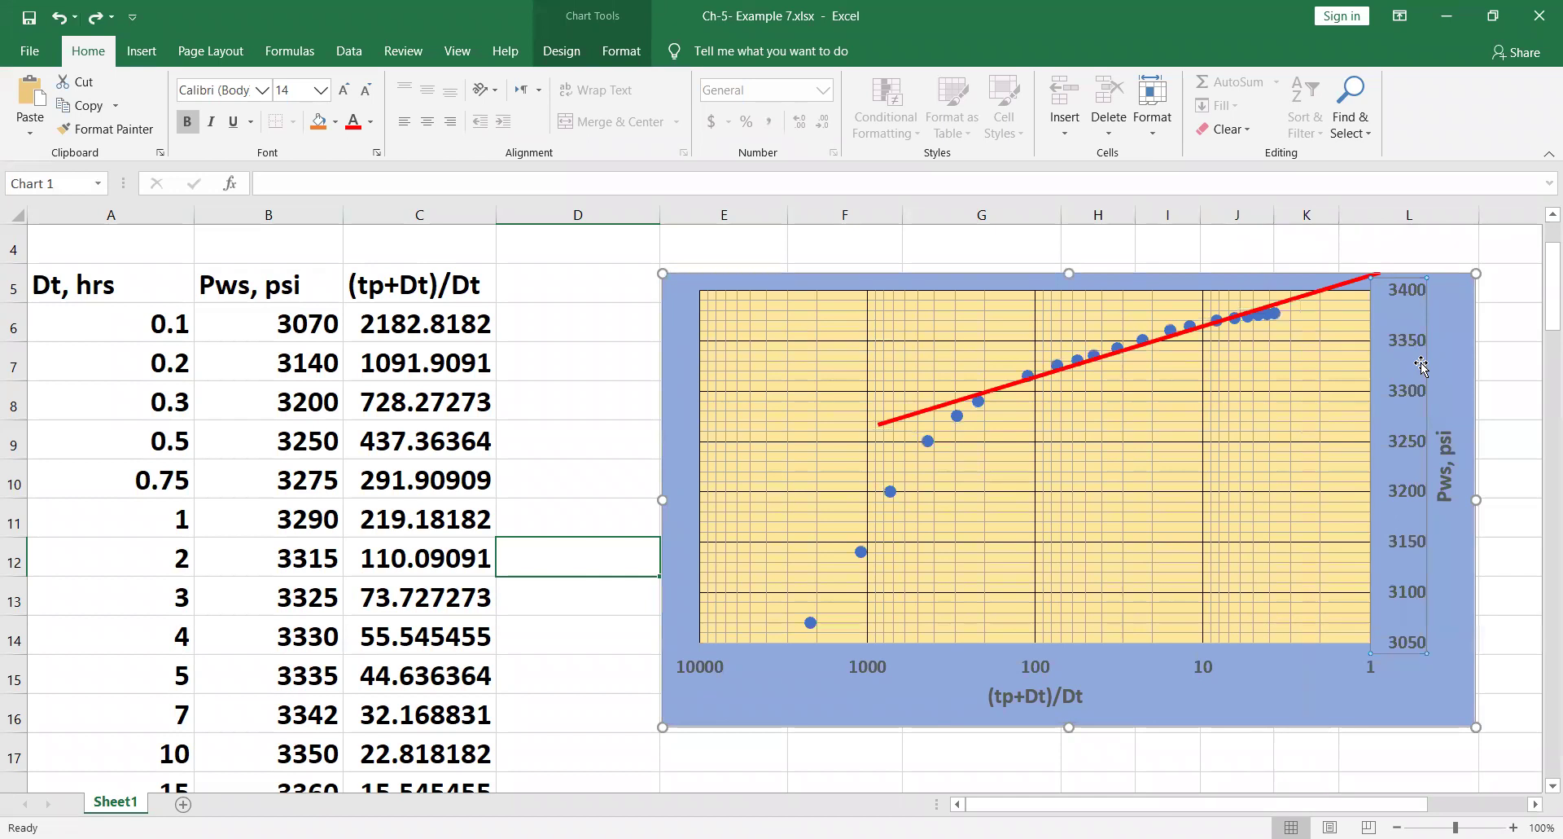
right_click(1380, 458)
left_click(1301, 609)
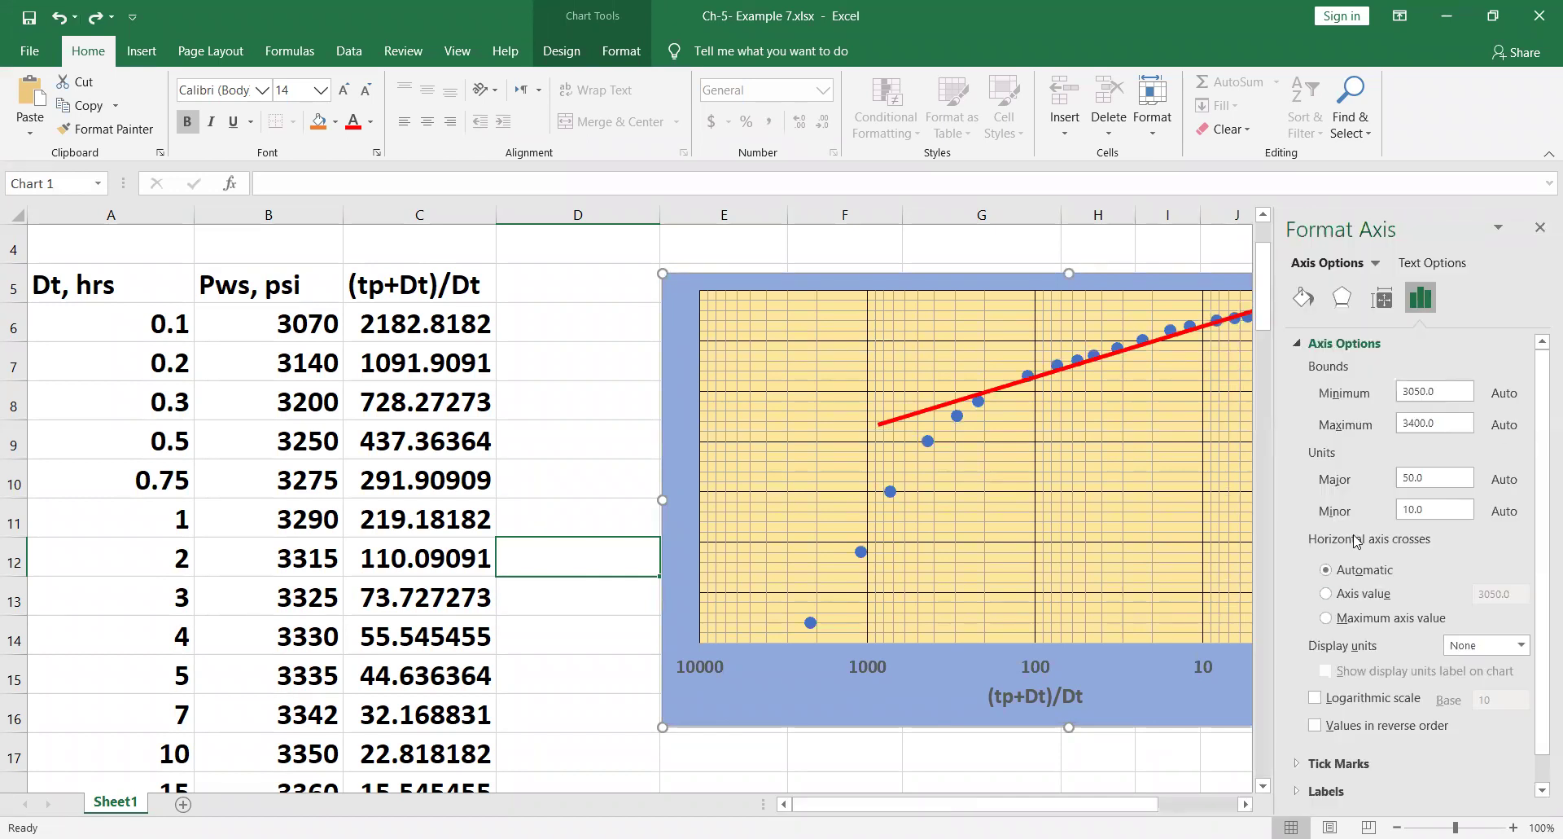
left_click(1416, 423)
key("BackSpace")
type("8")
key("Return")
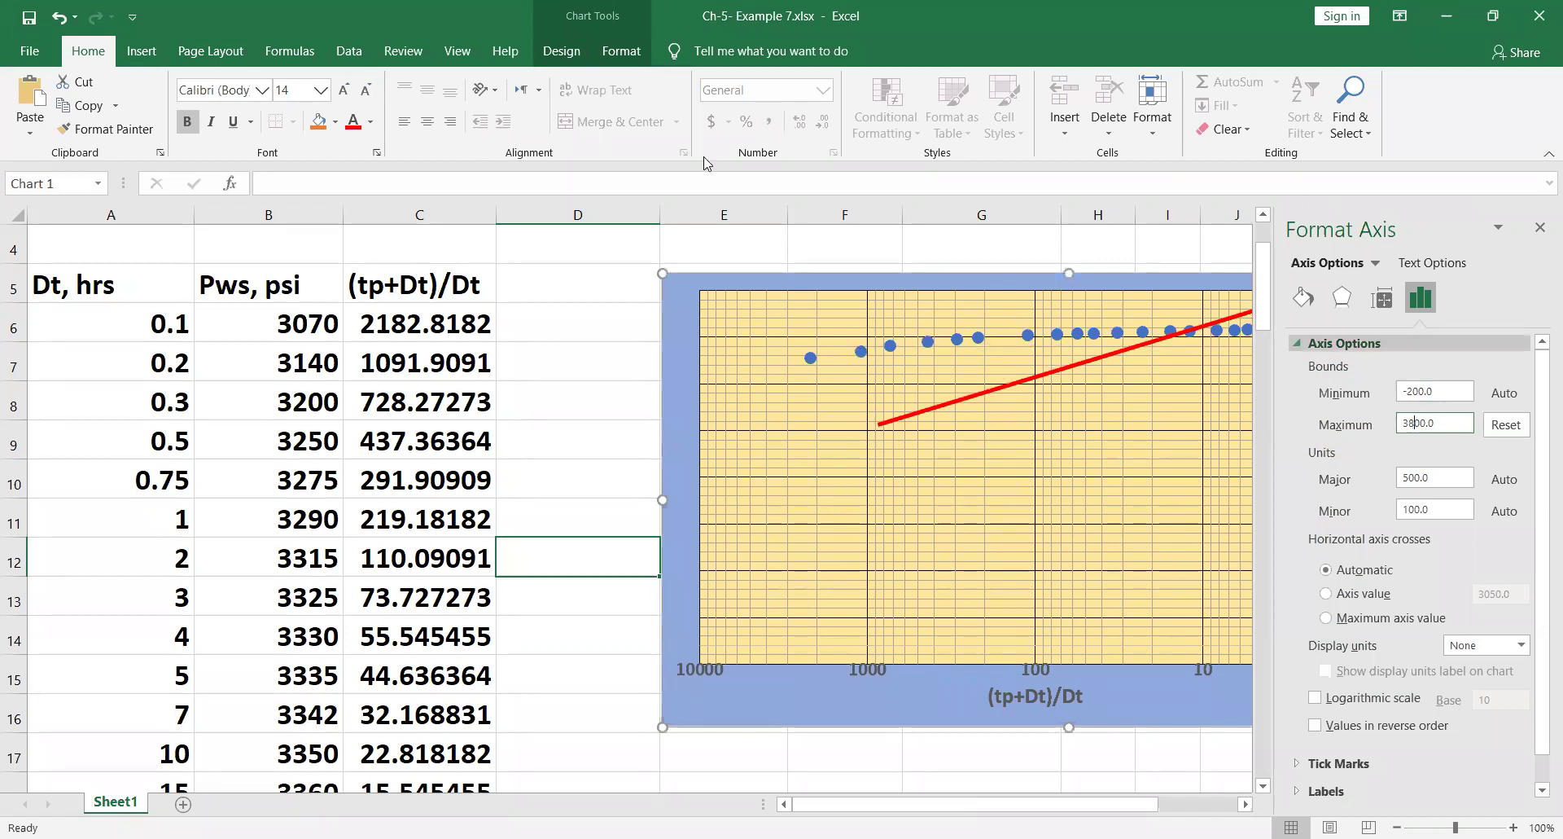
left_click(59, 18)
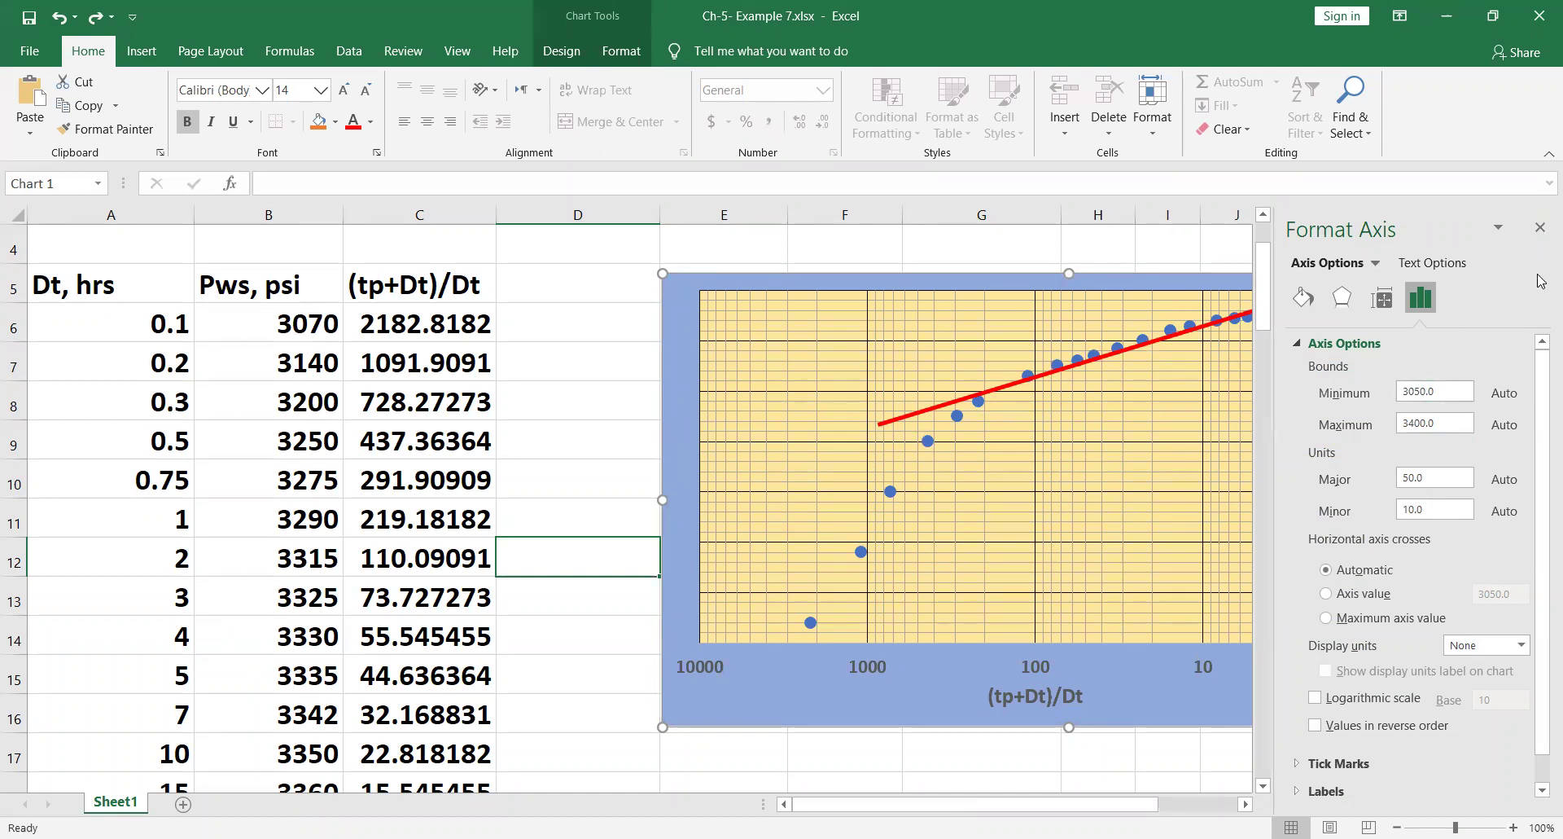
left_click(1539, 228)
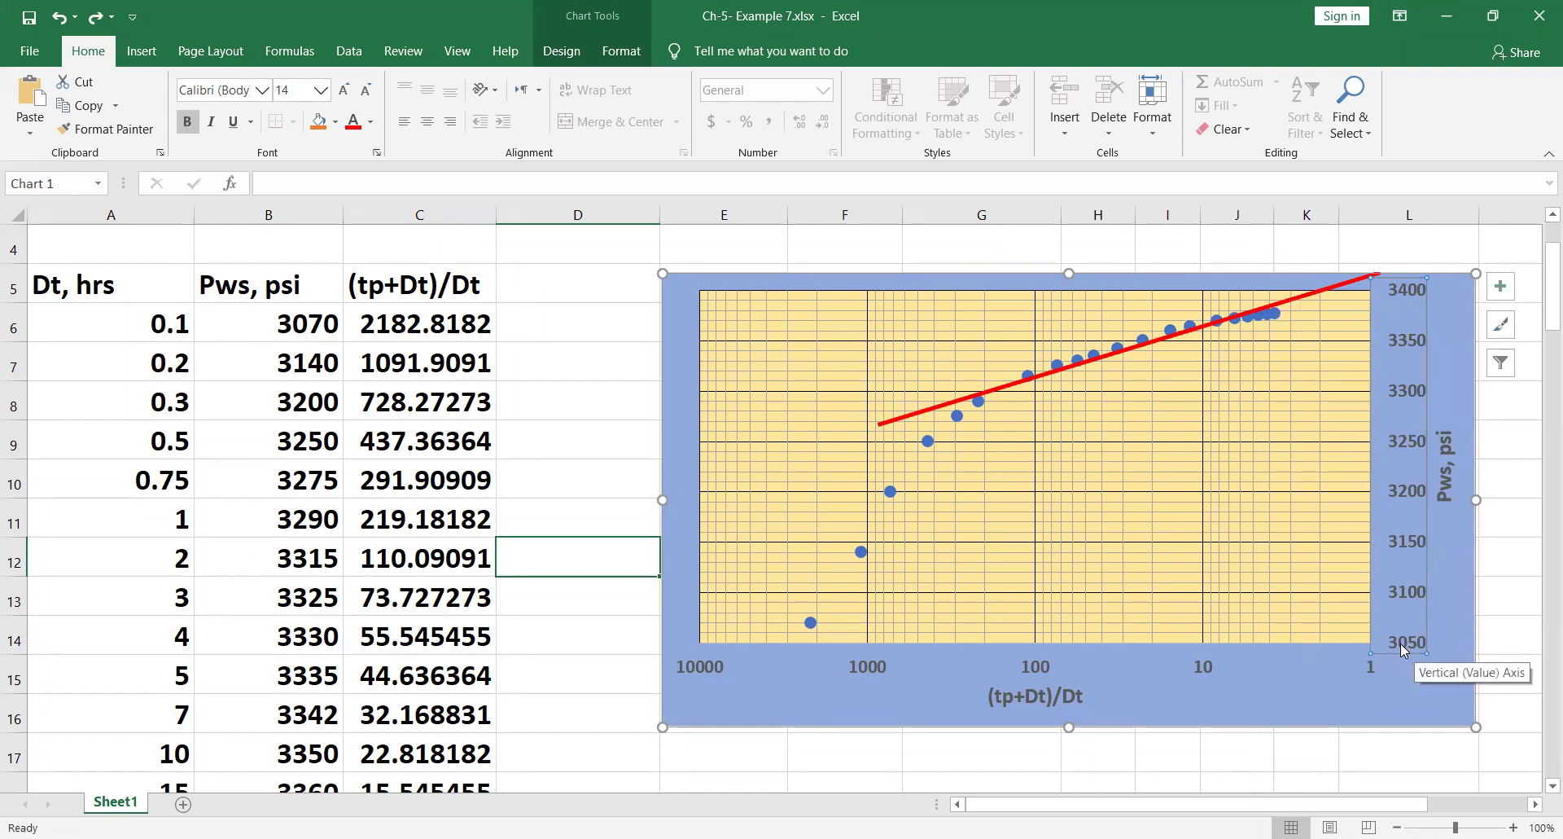
Set the Pws axis bounds to a minimum of 3000 and a maximum of 3500
right_click(1401, 644)
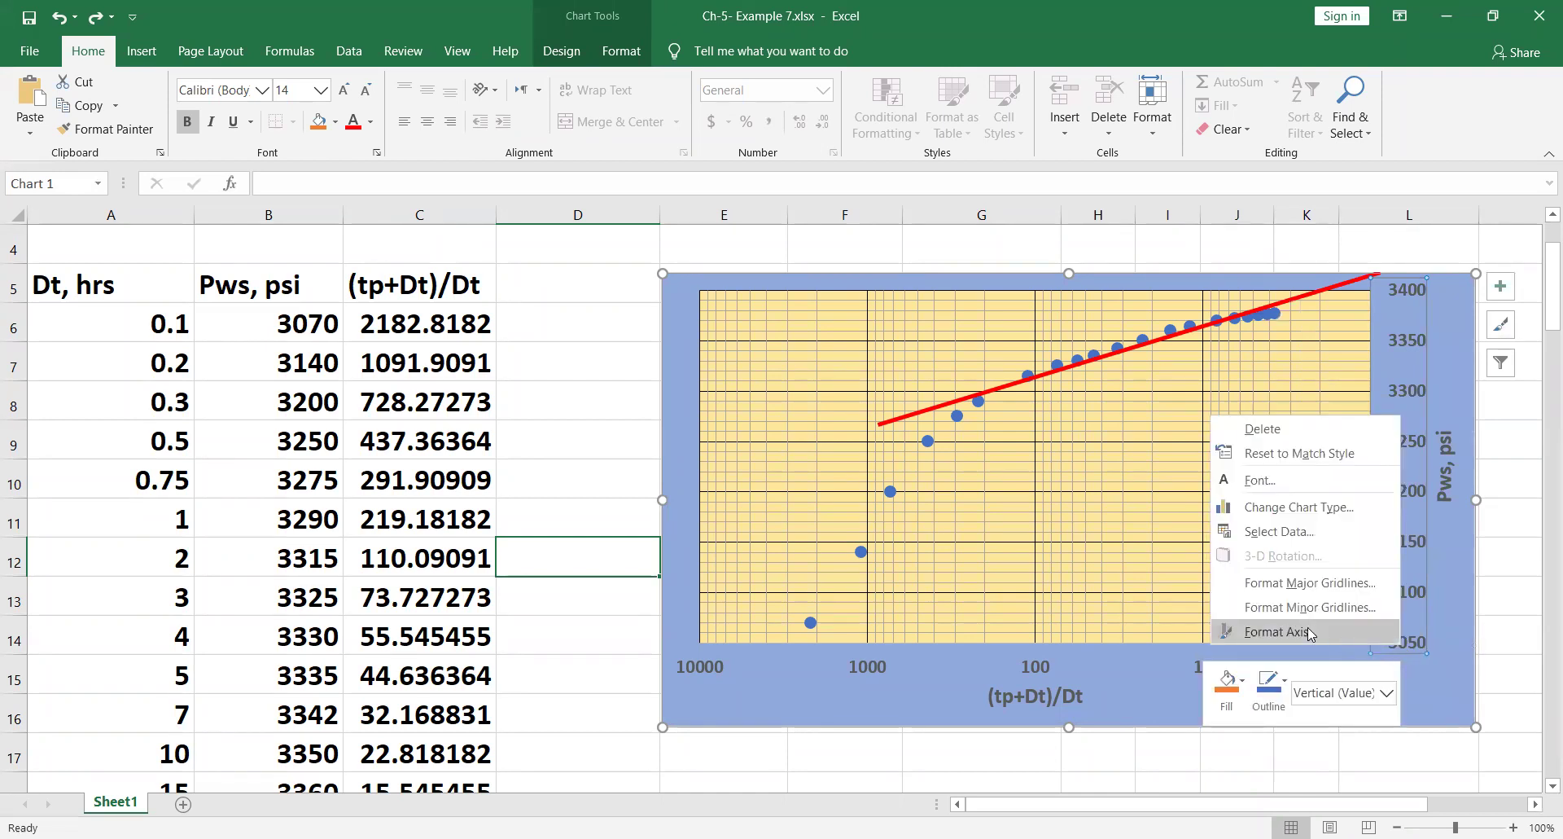
left_click(1275, 631)
left_click(1421, 390)
key("BackSpace")
type("000.0")
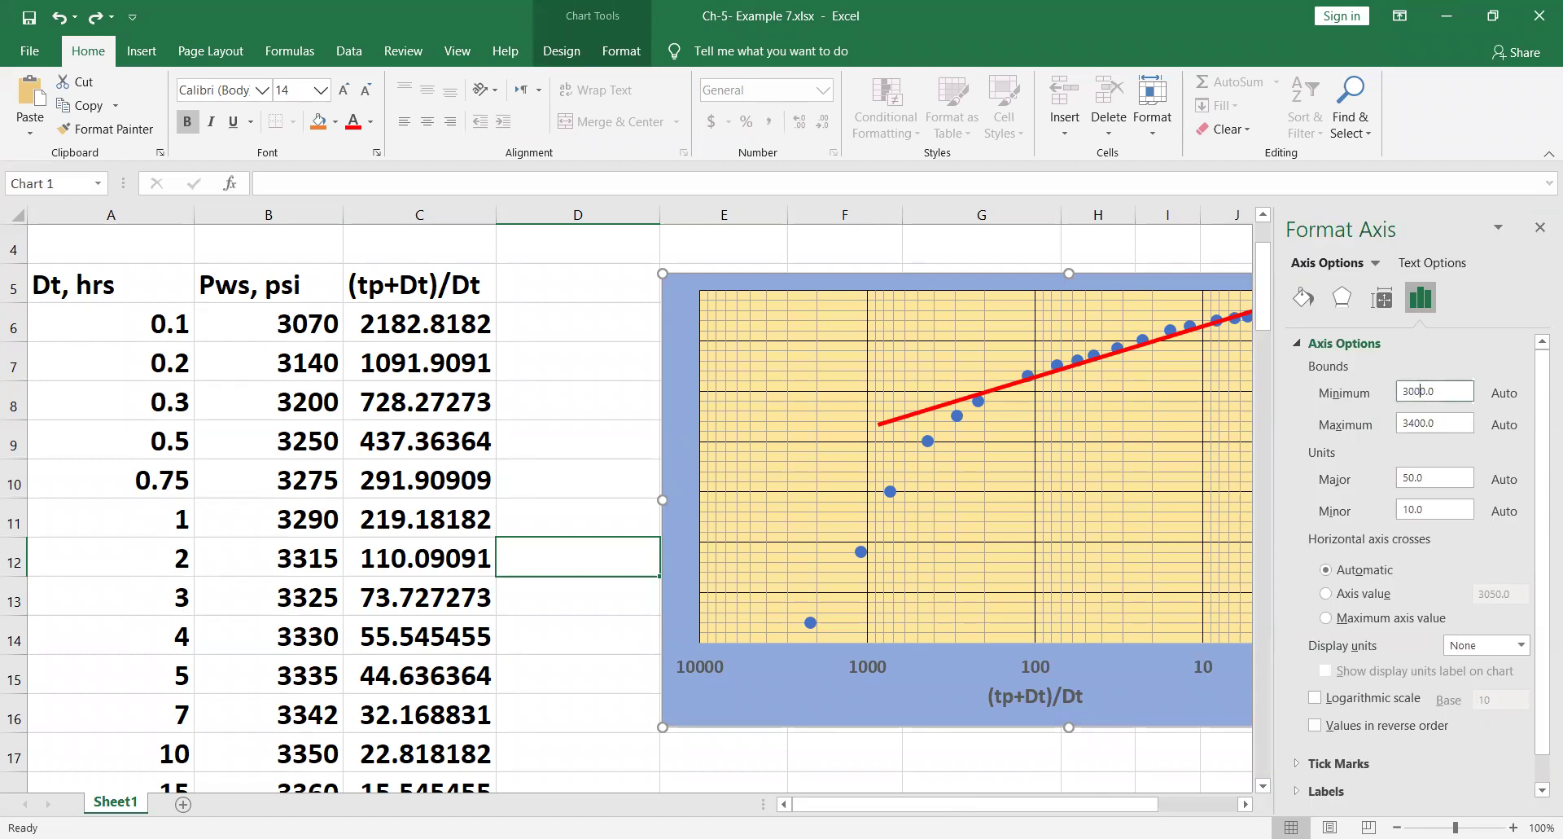
left_click(1415, 423)
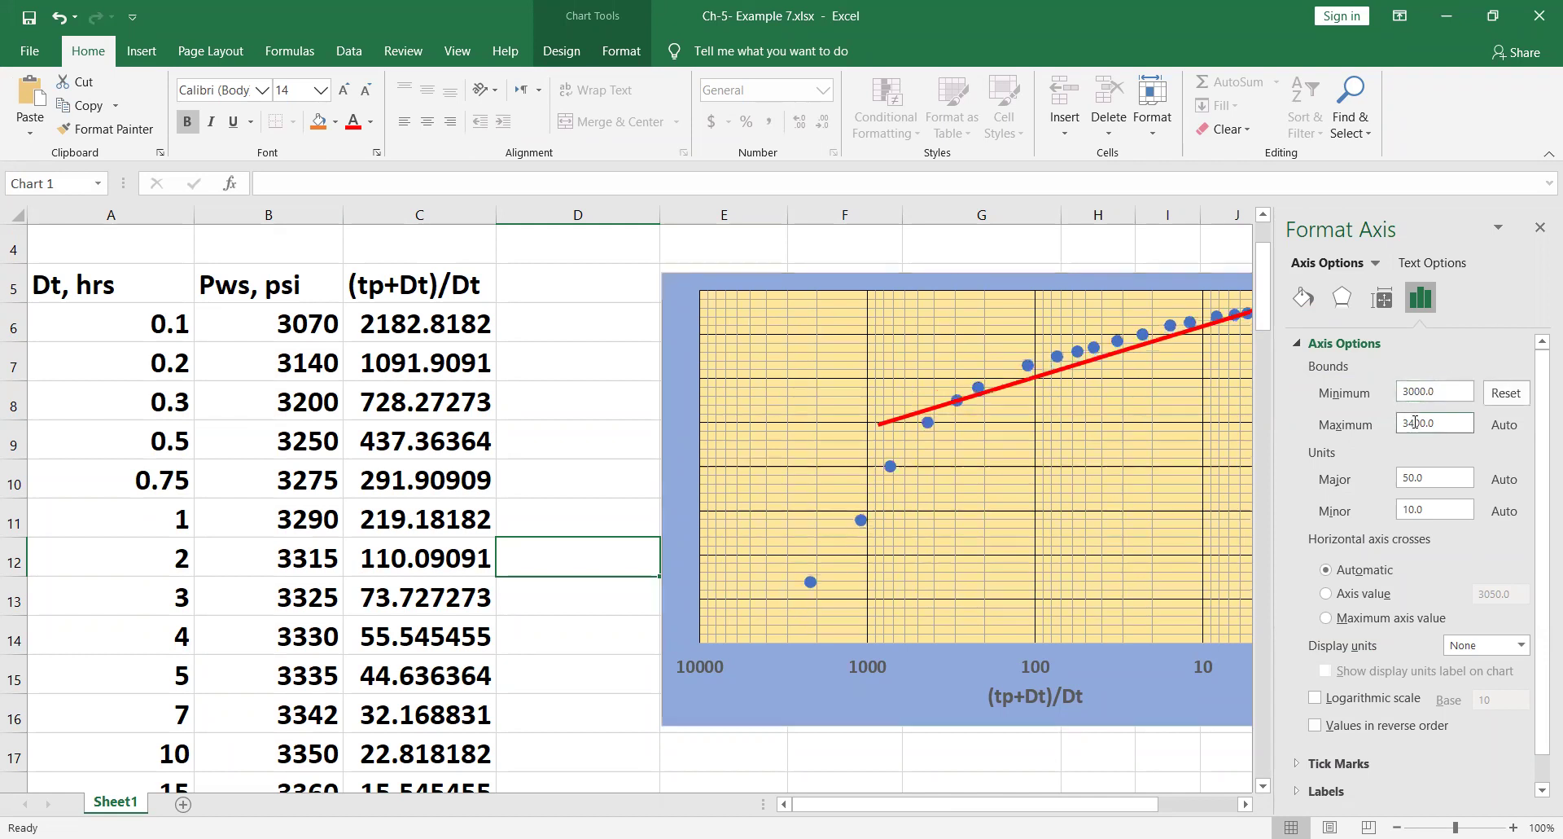
key("Delete")
type("5")
key("Return")
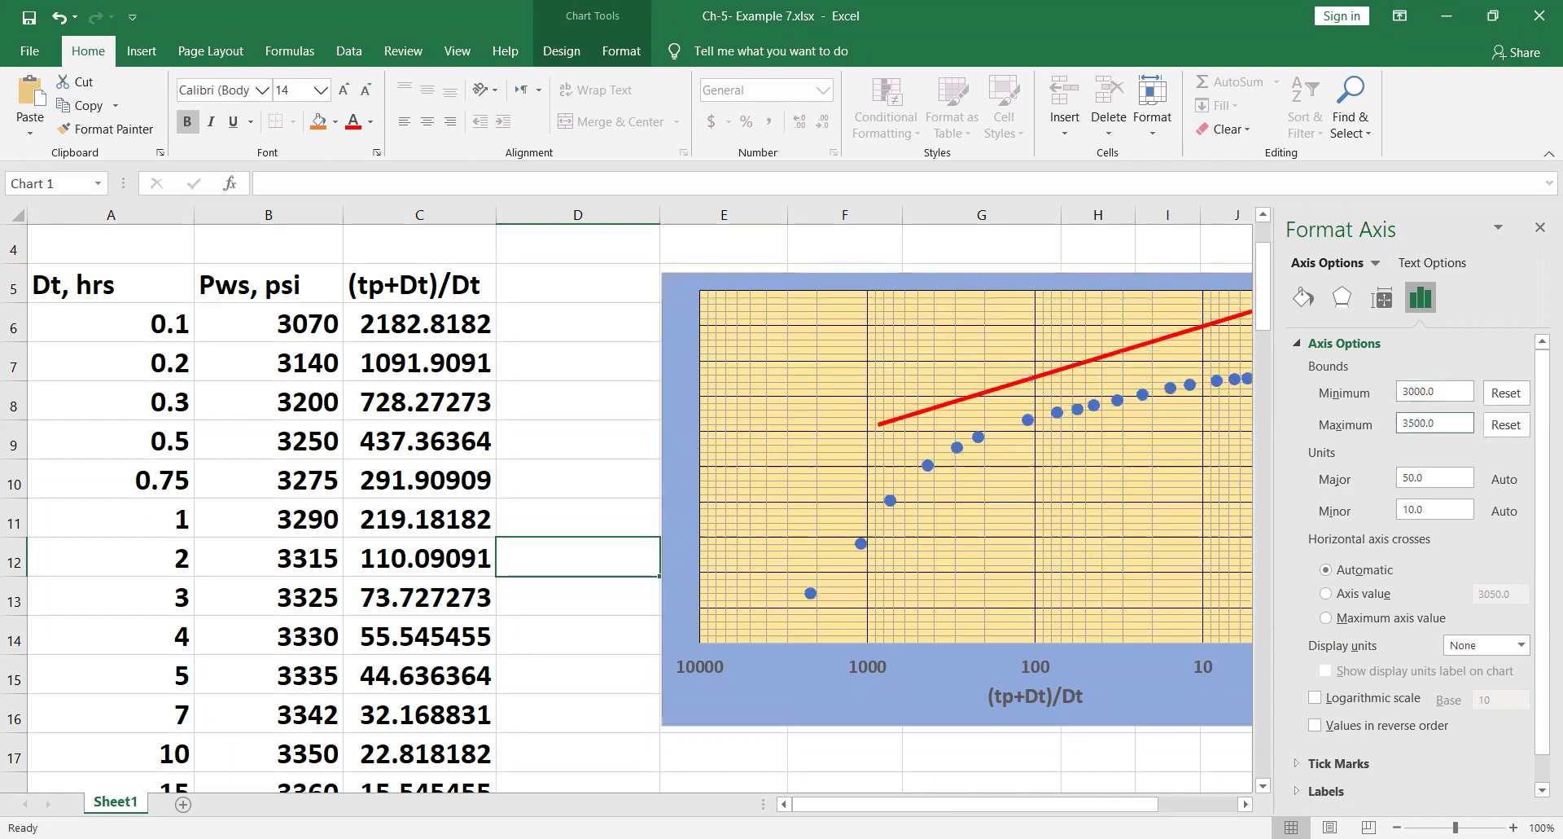
left_click(1539, 227)
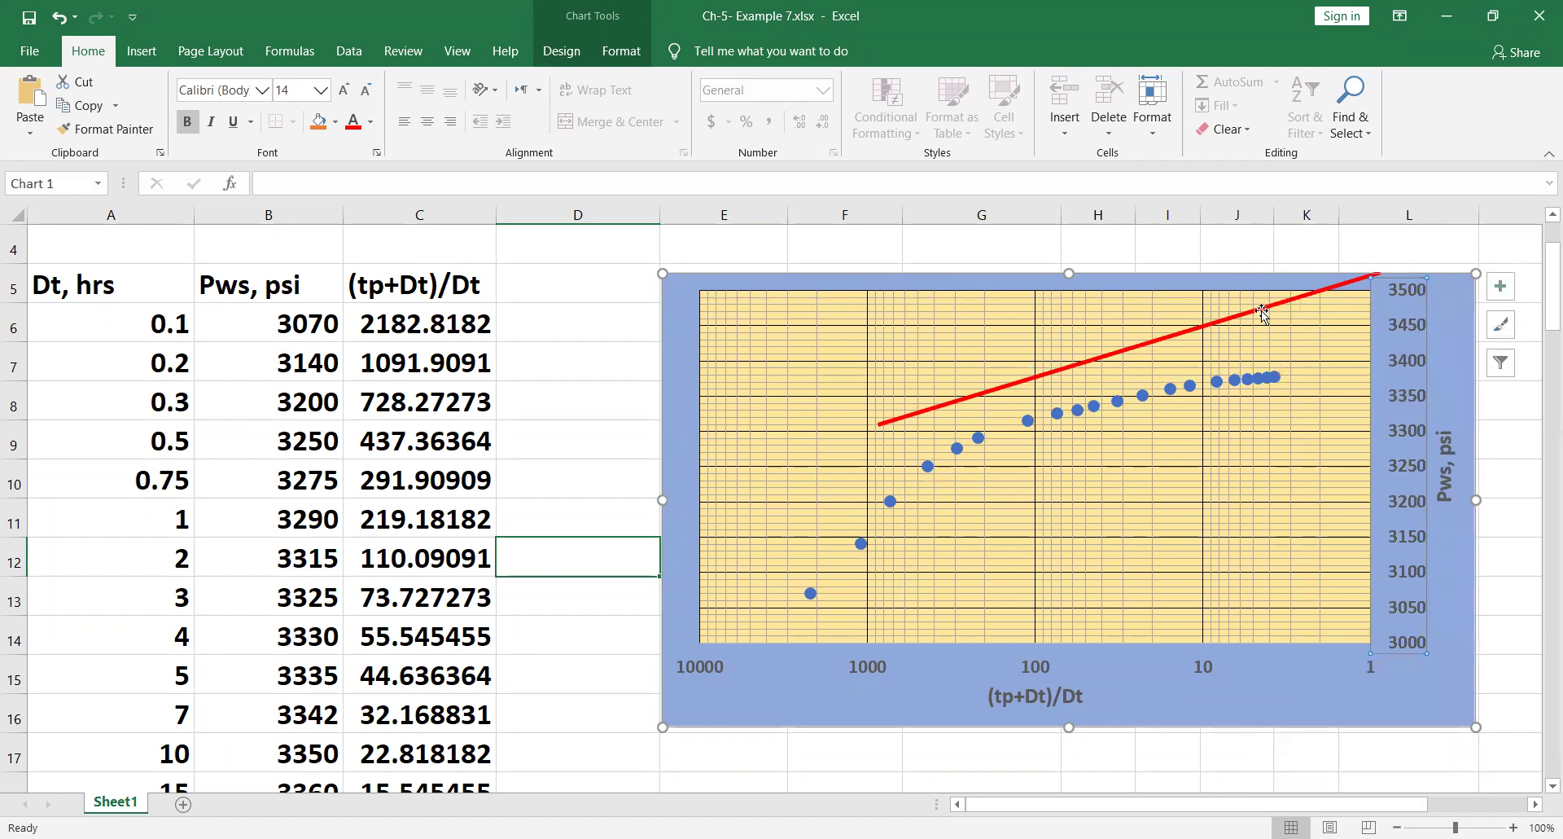
Realign the red line with the linear data points, running from about 3250 psi at its left end to about 3410 psi near the Pws axis
left_click_drag(1267, 306, 1236, 357)
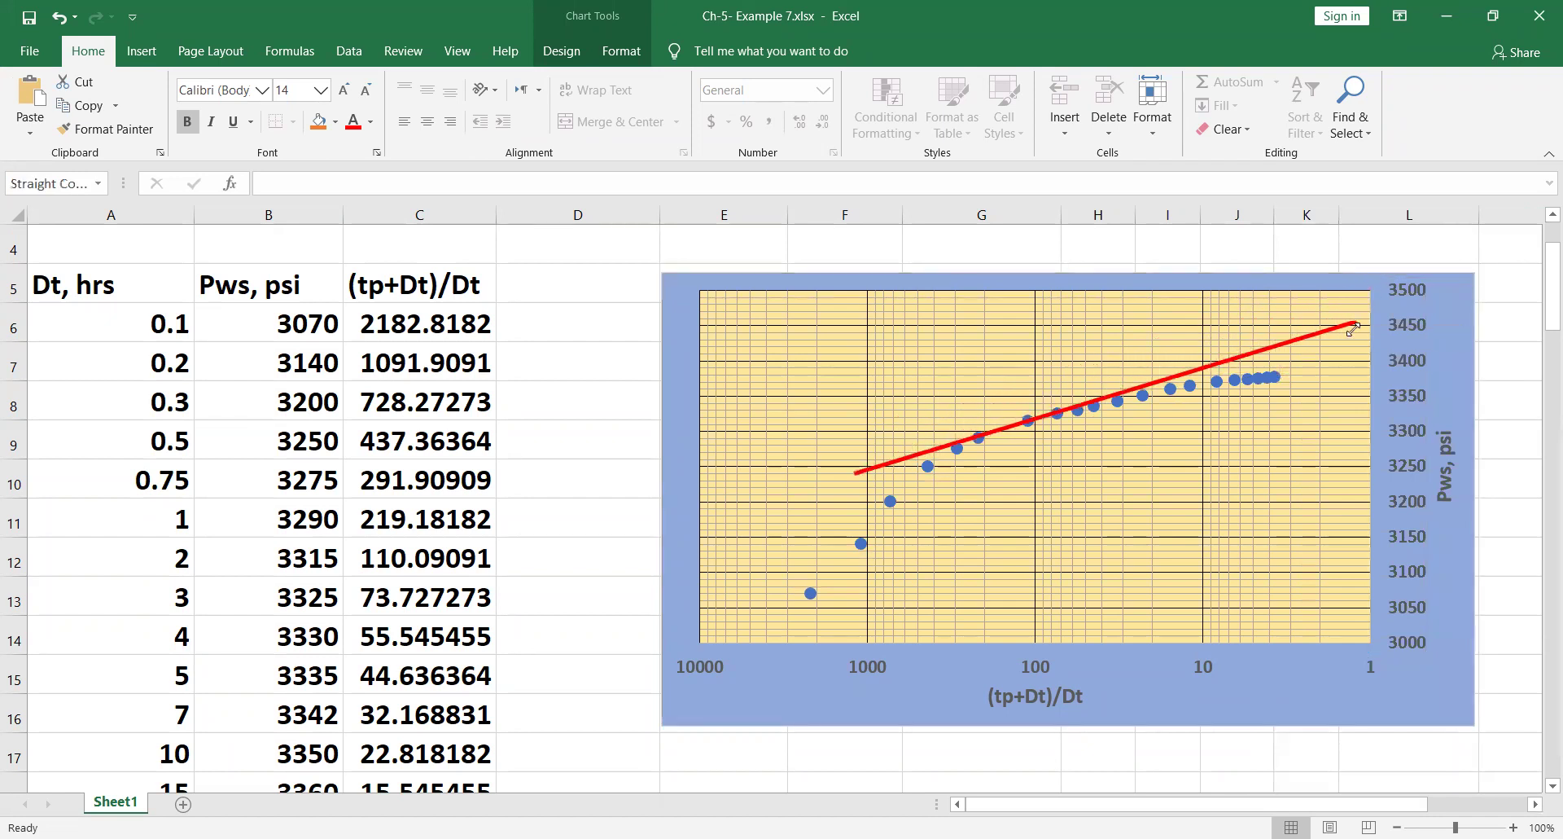
left_click_drag(1353, 328, 1363, 365)
left_click_drag(847, 472, 821, 446)
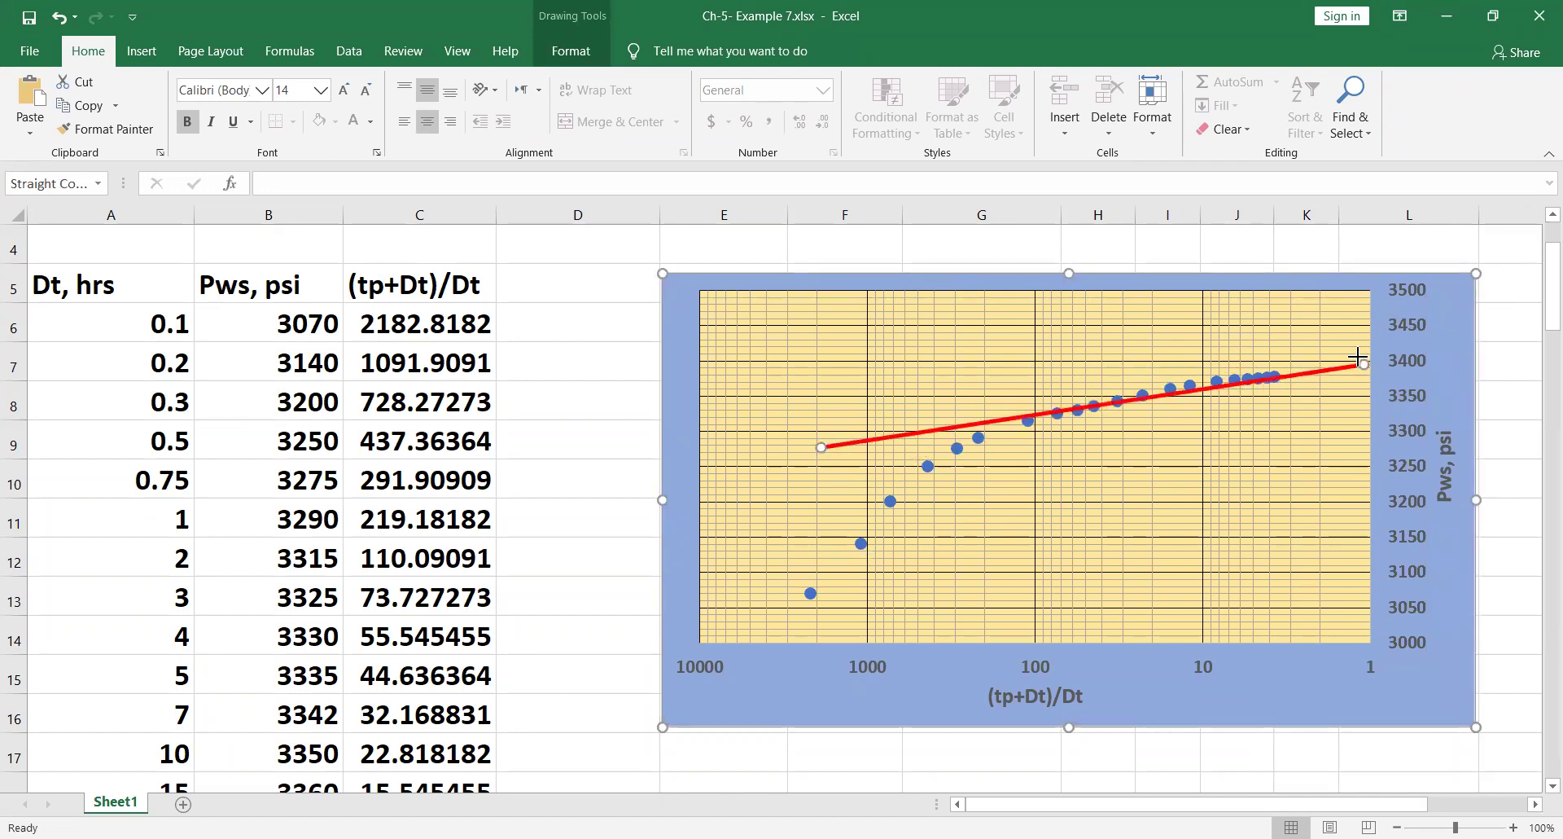
left_click_drag(1360, 363, 1357, 356)
left_click_drag(841, 446, 817, 451)
left_click_drag(817, 452, 817, 455)
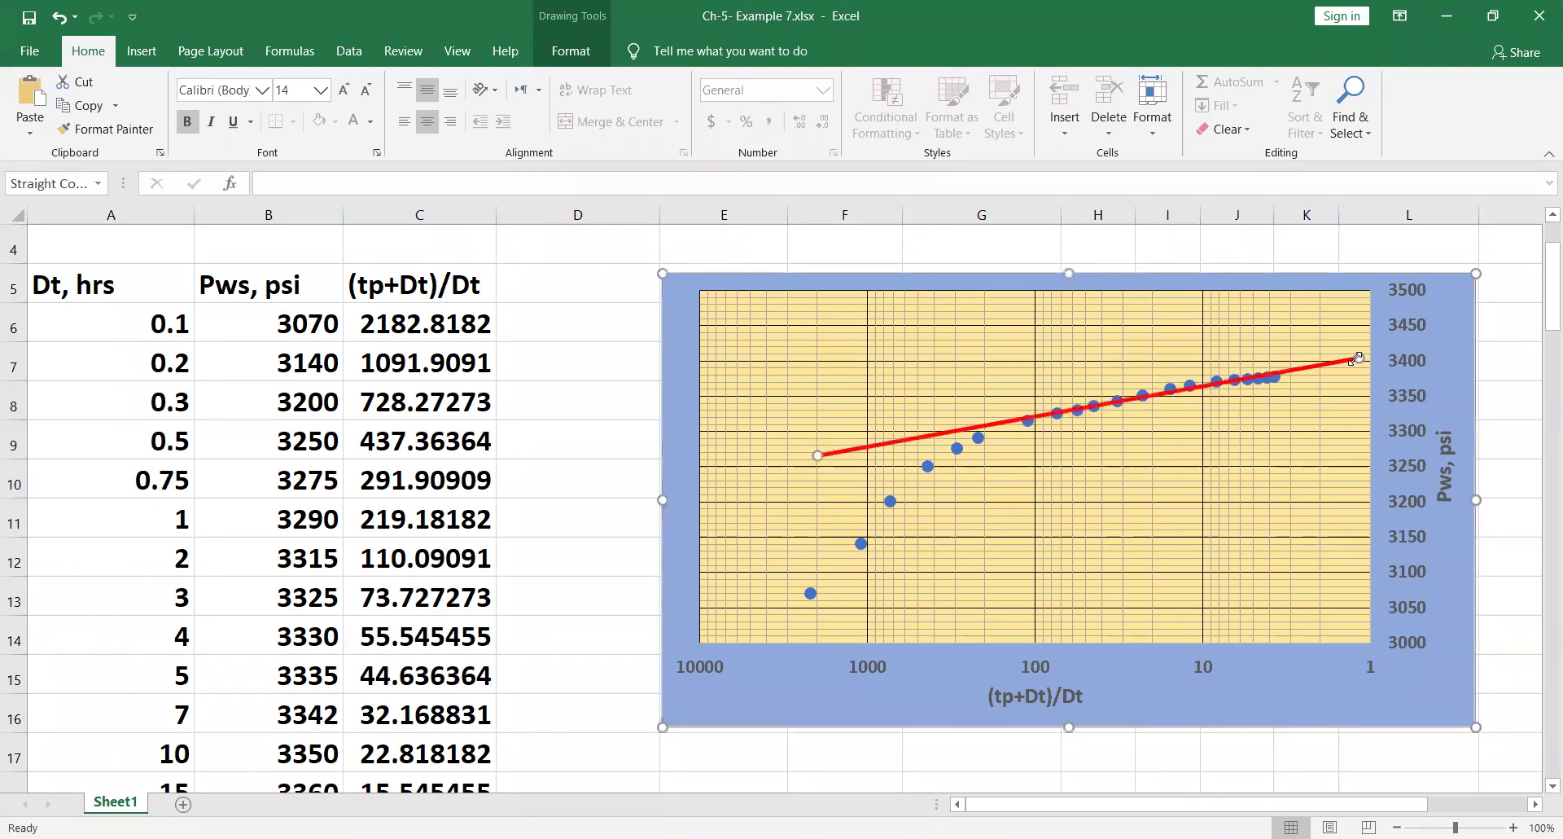
mouse_move(1357, 358)
left_mouse_down()
mouse_move(1394, 342)
mouse_move(1351, 352)
left_mouse_up()
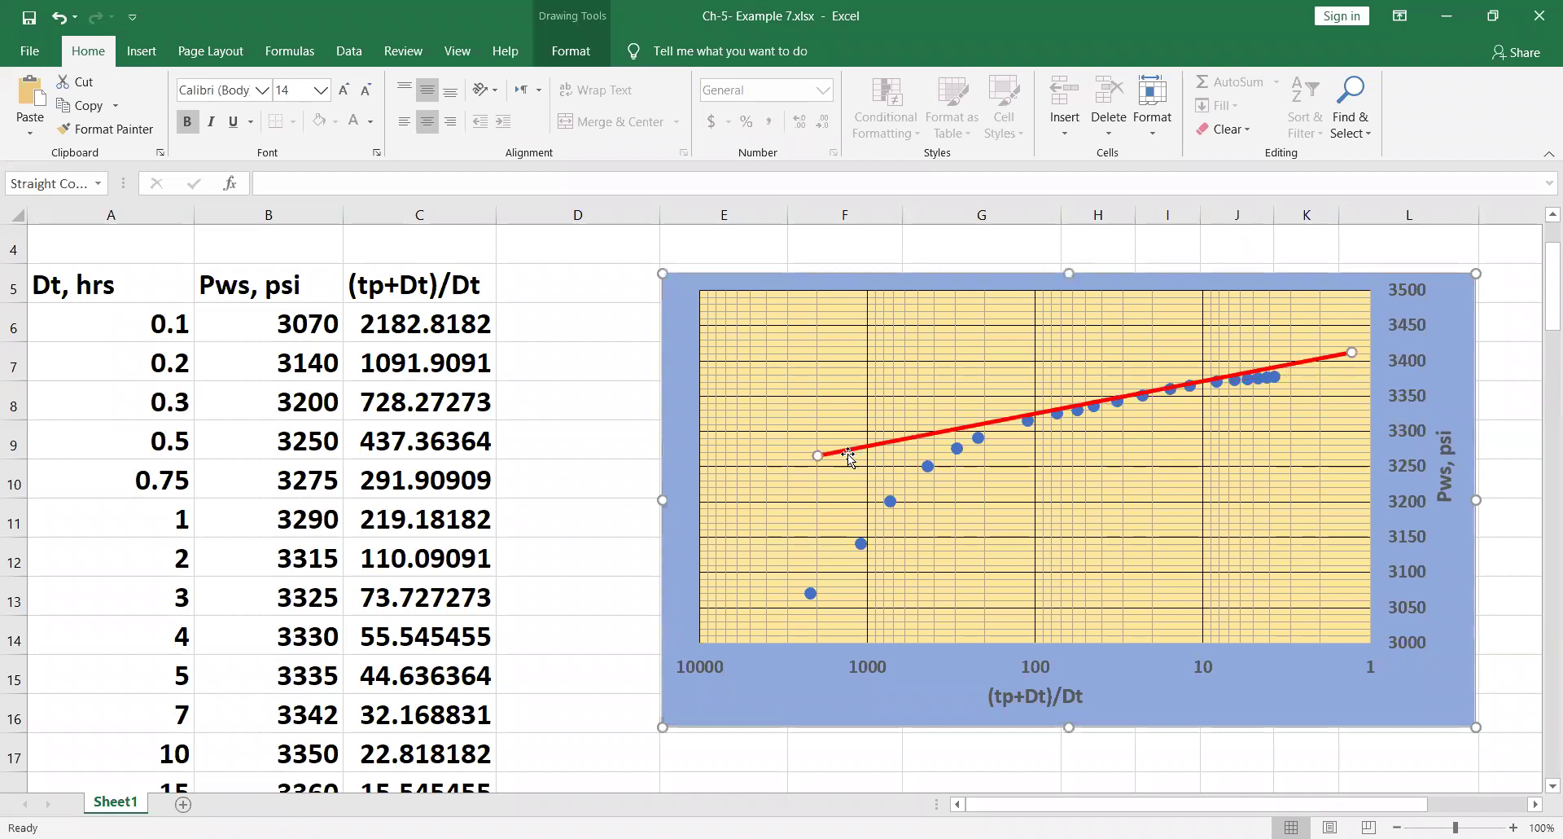
left_click_drag(818, 455, 820, 464)
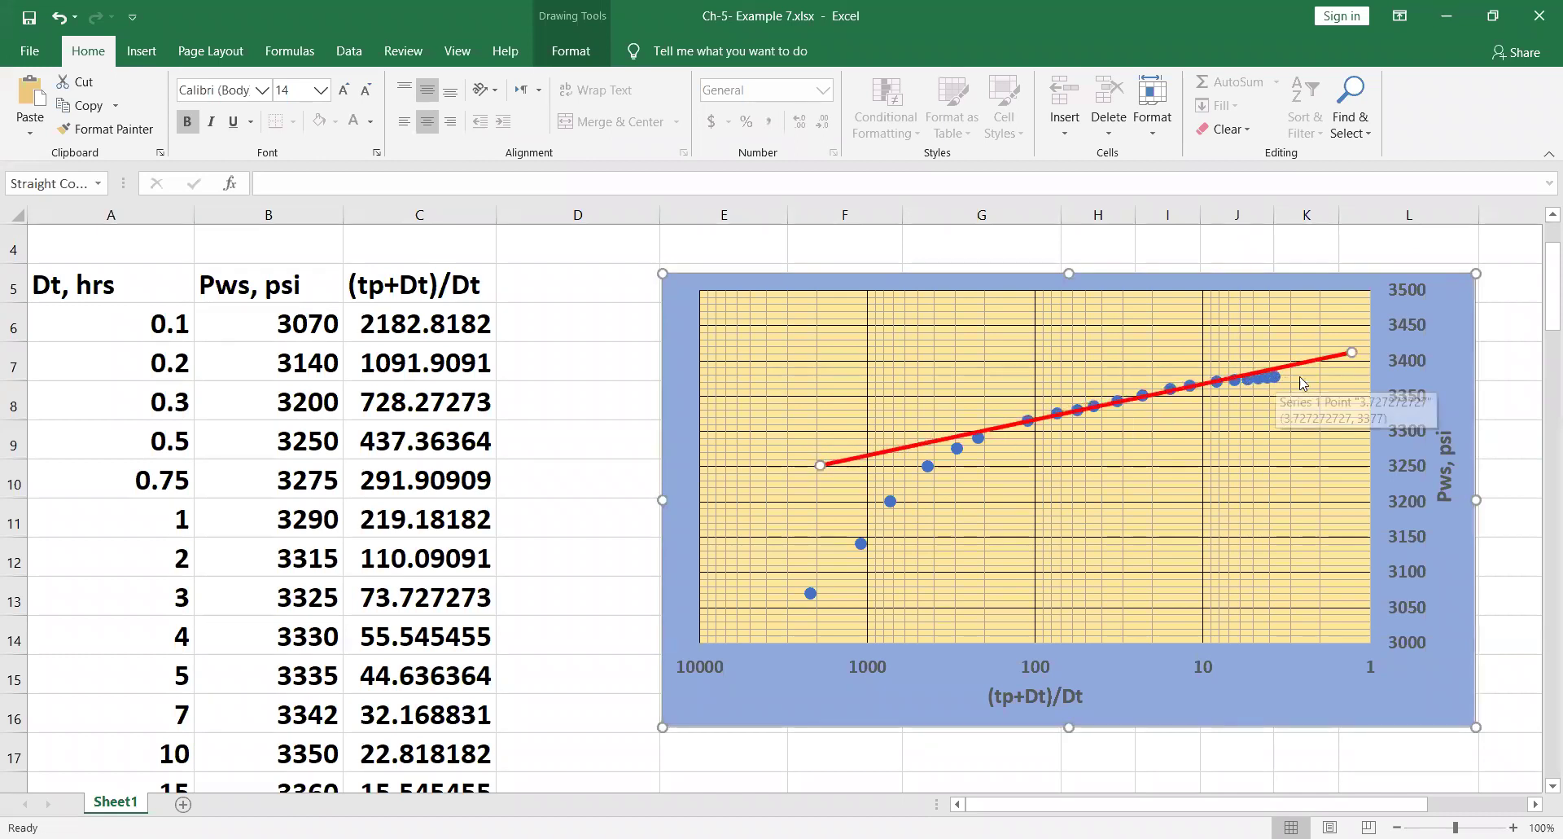